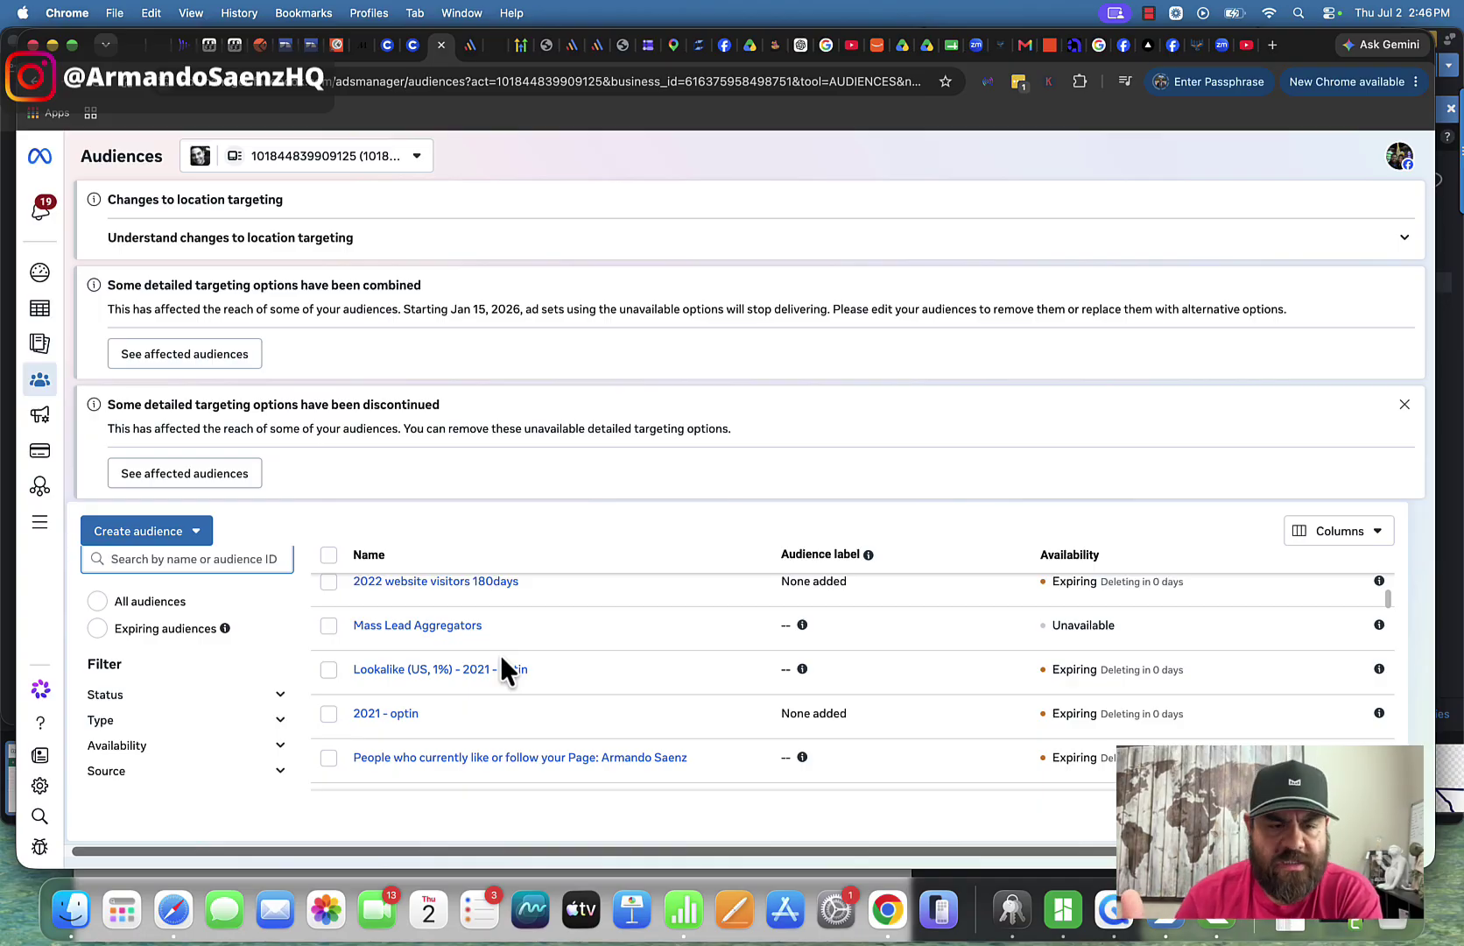
Step: Start a new custom audience using Customer list as its source
mouse_move(460, 677)
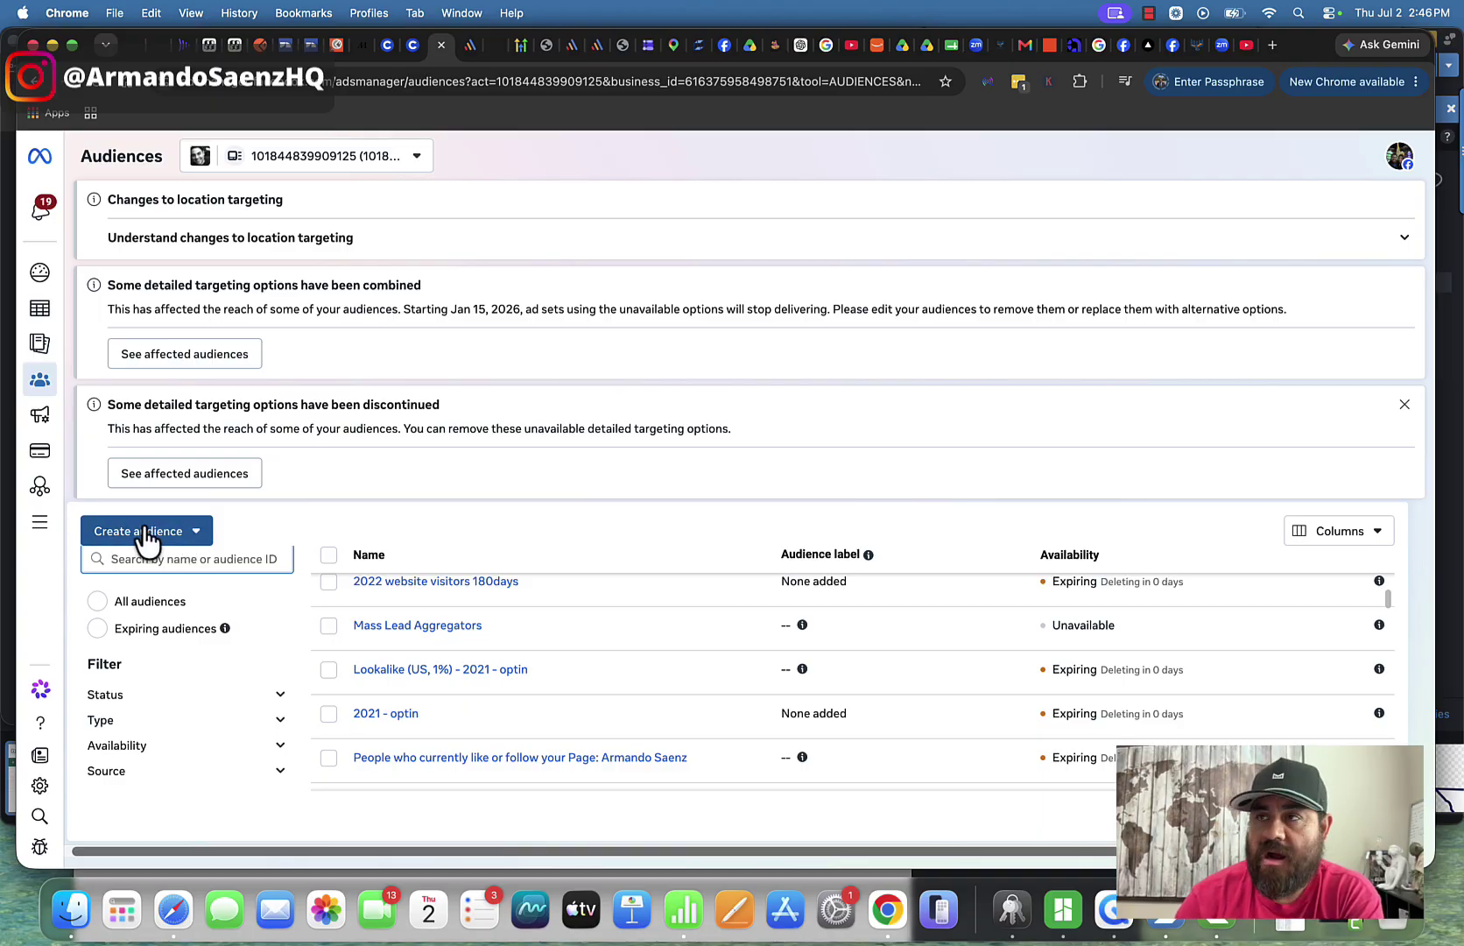
left_click(178, 533)
mouse_move(174, 589)
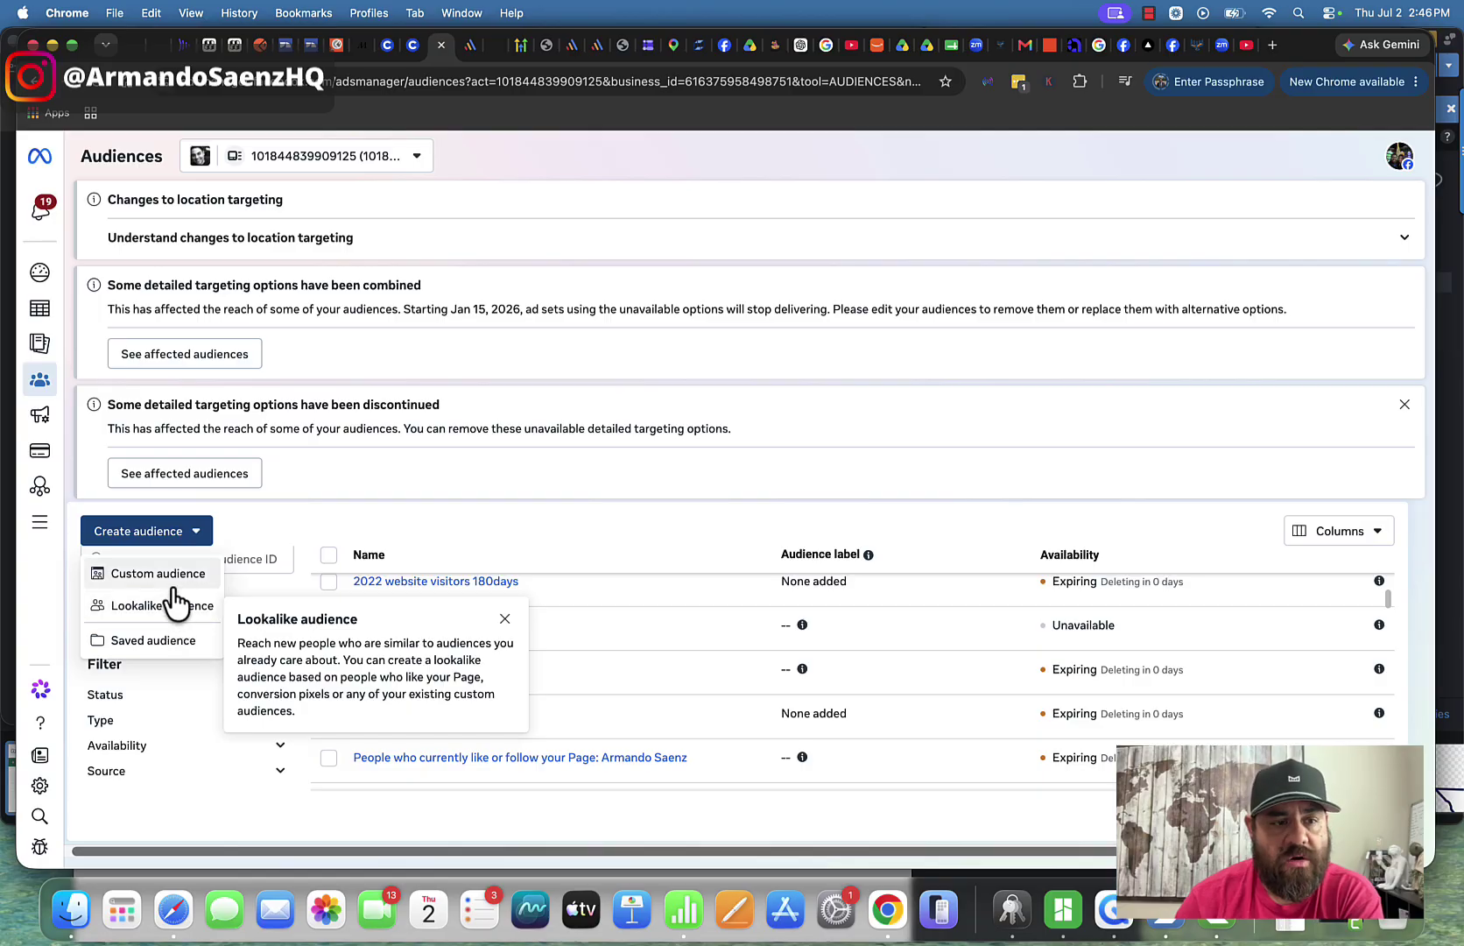
left_click(162, 574)
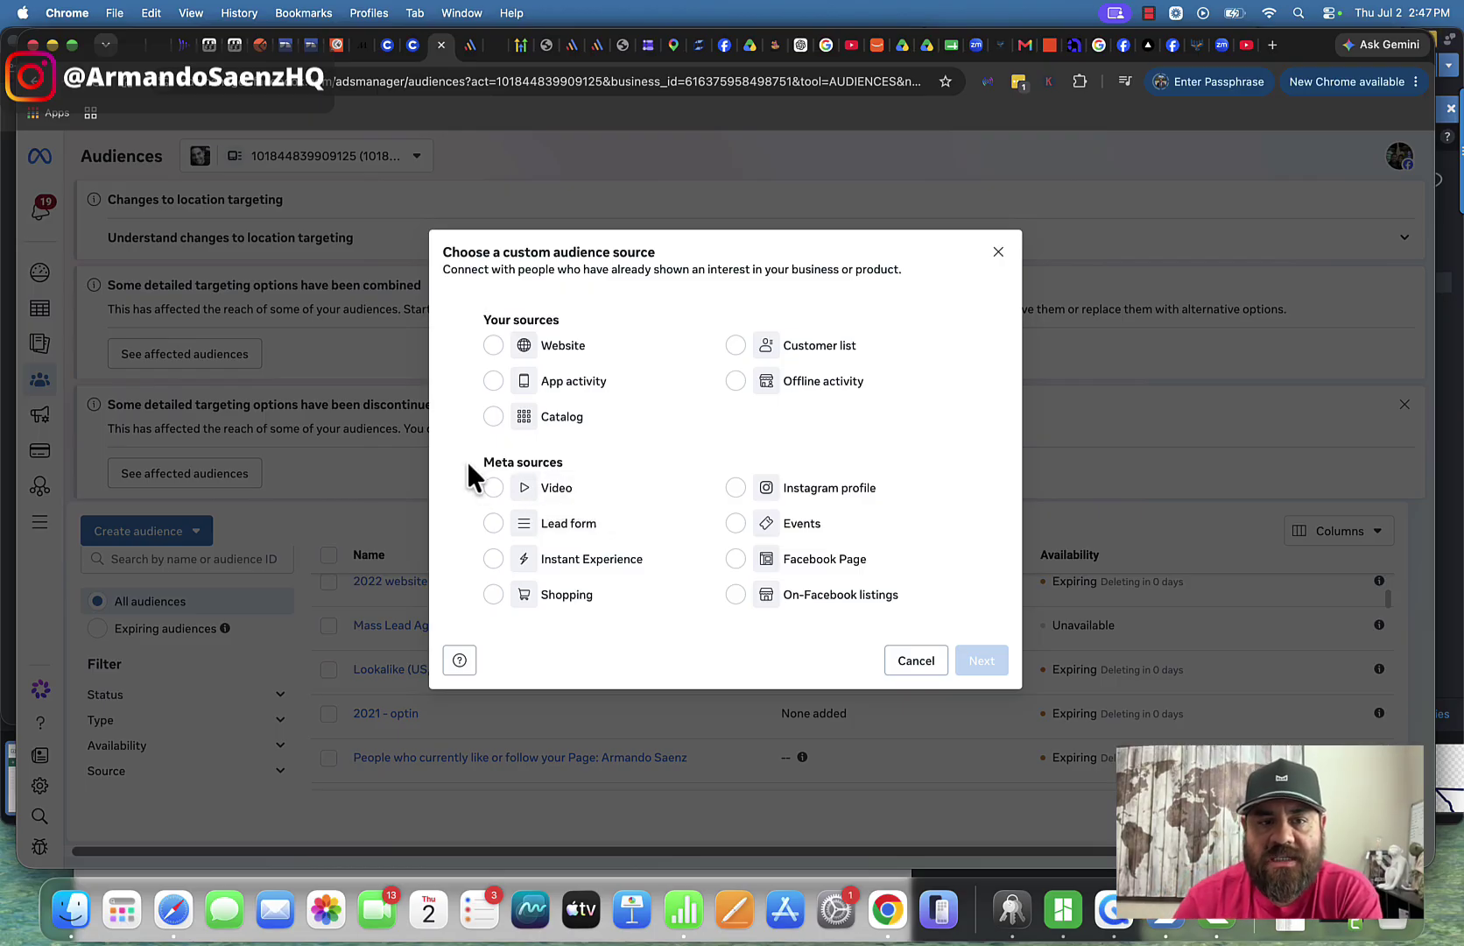
left_click_drag(468, 460, 565, 466)
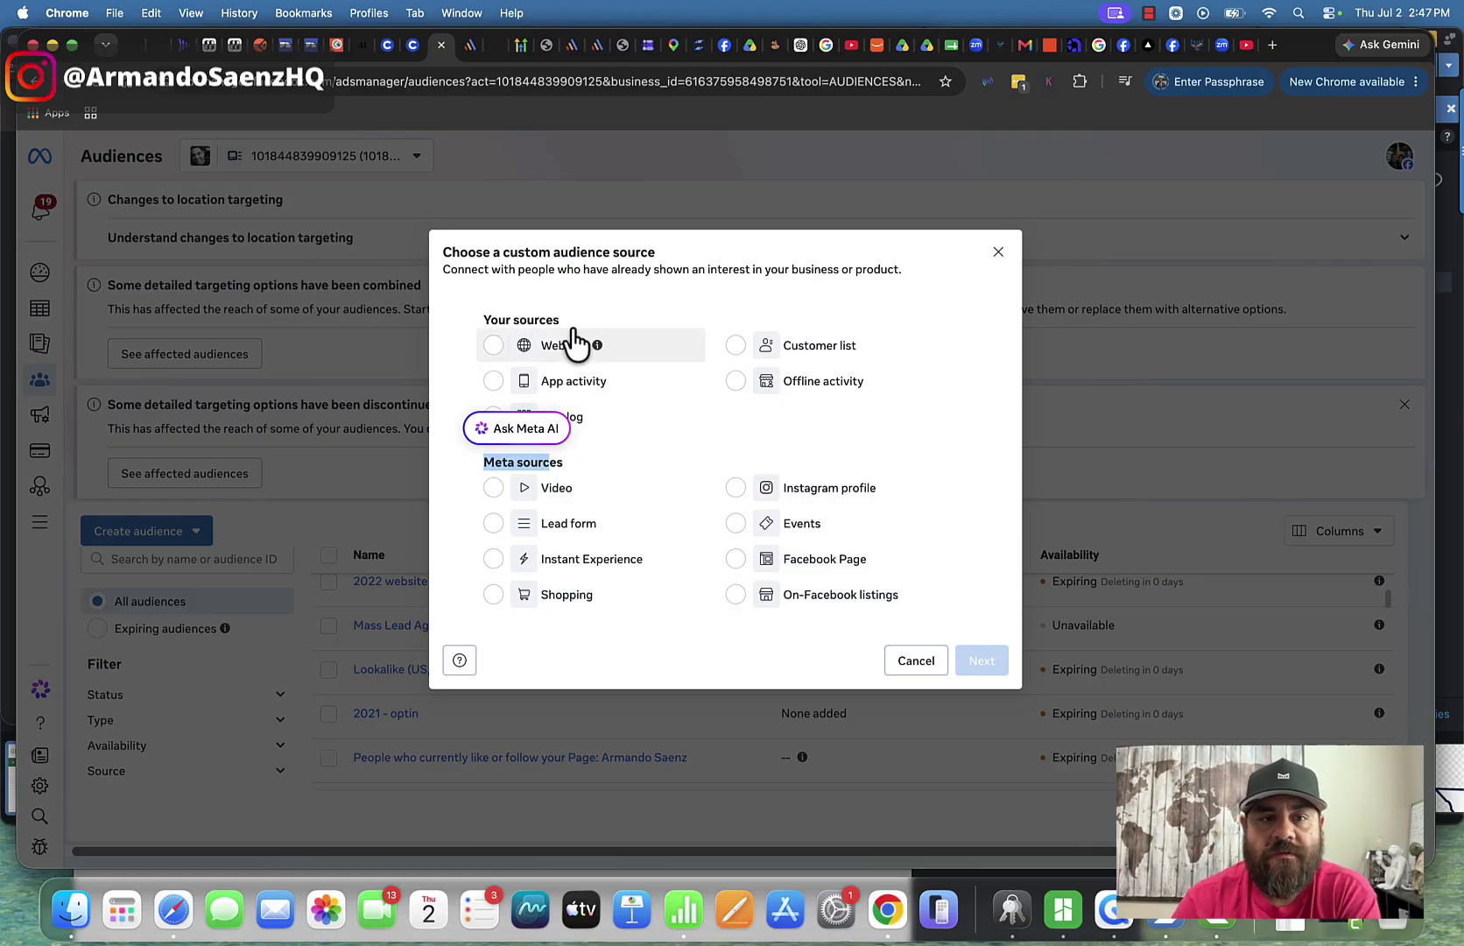
mouse_move(595, 349)
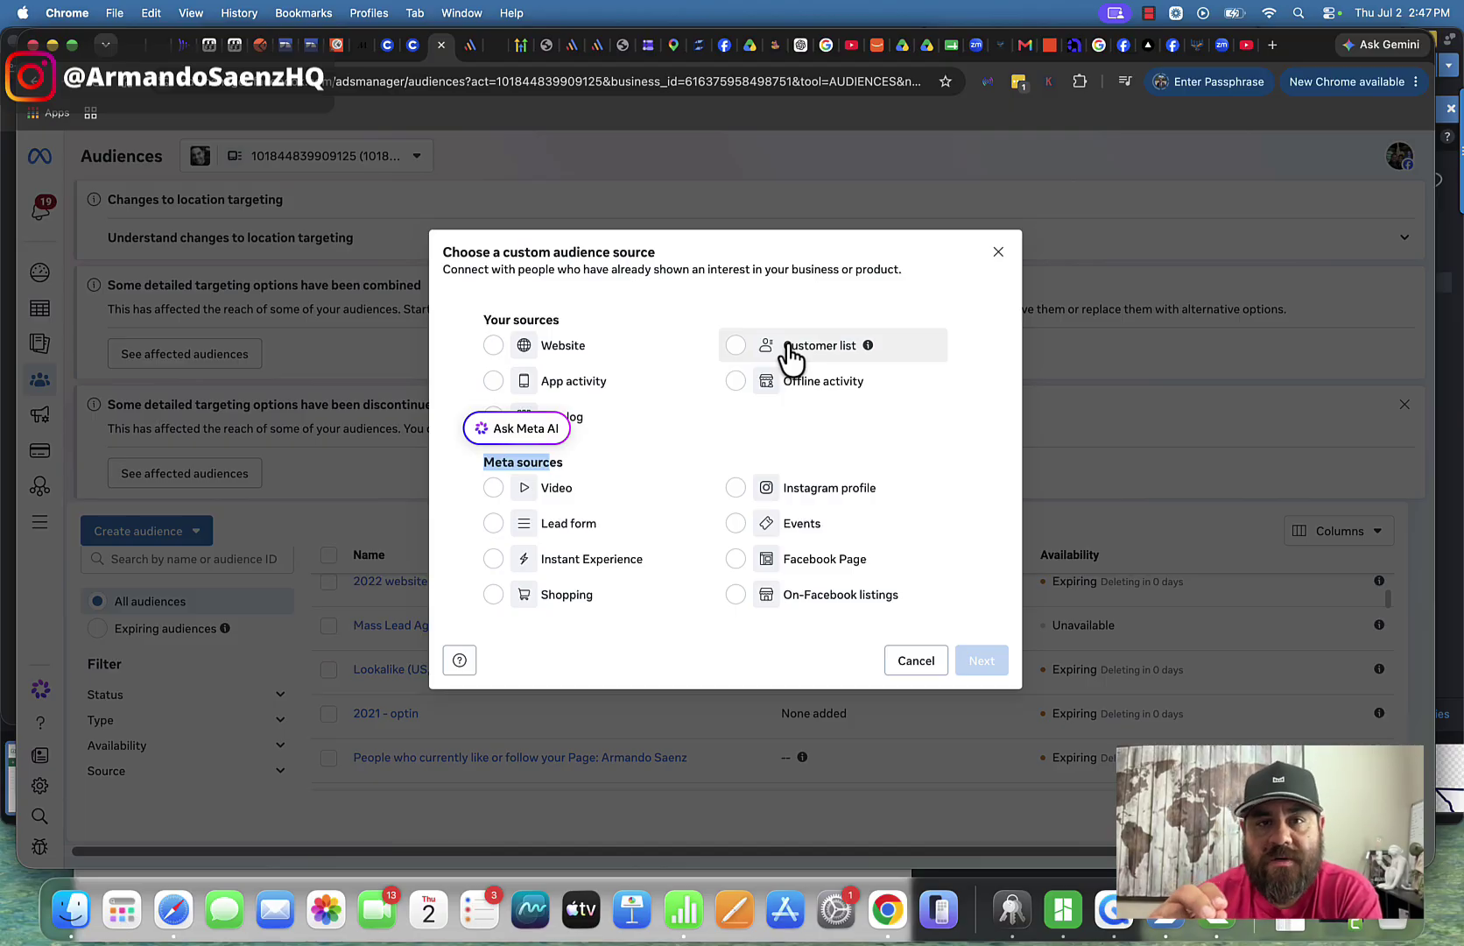
left_click(741, 355)
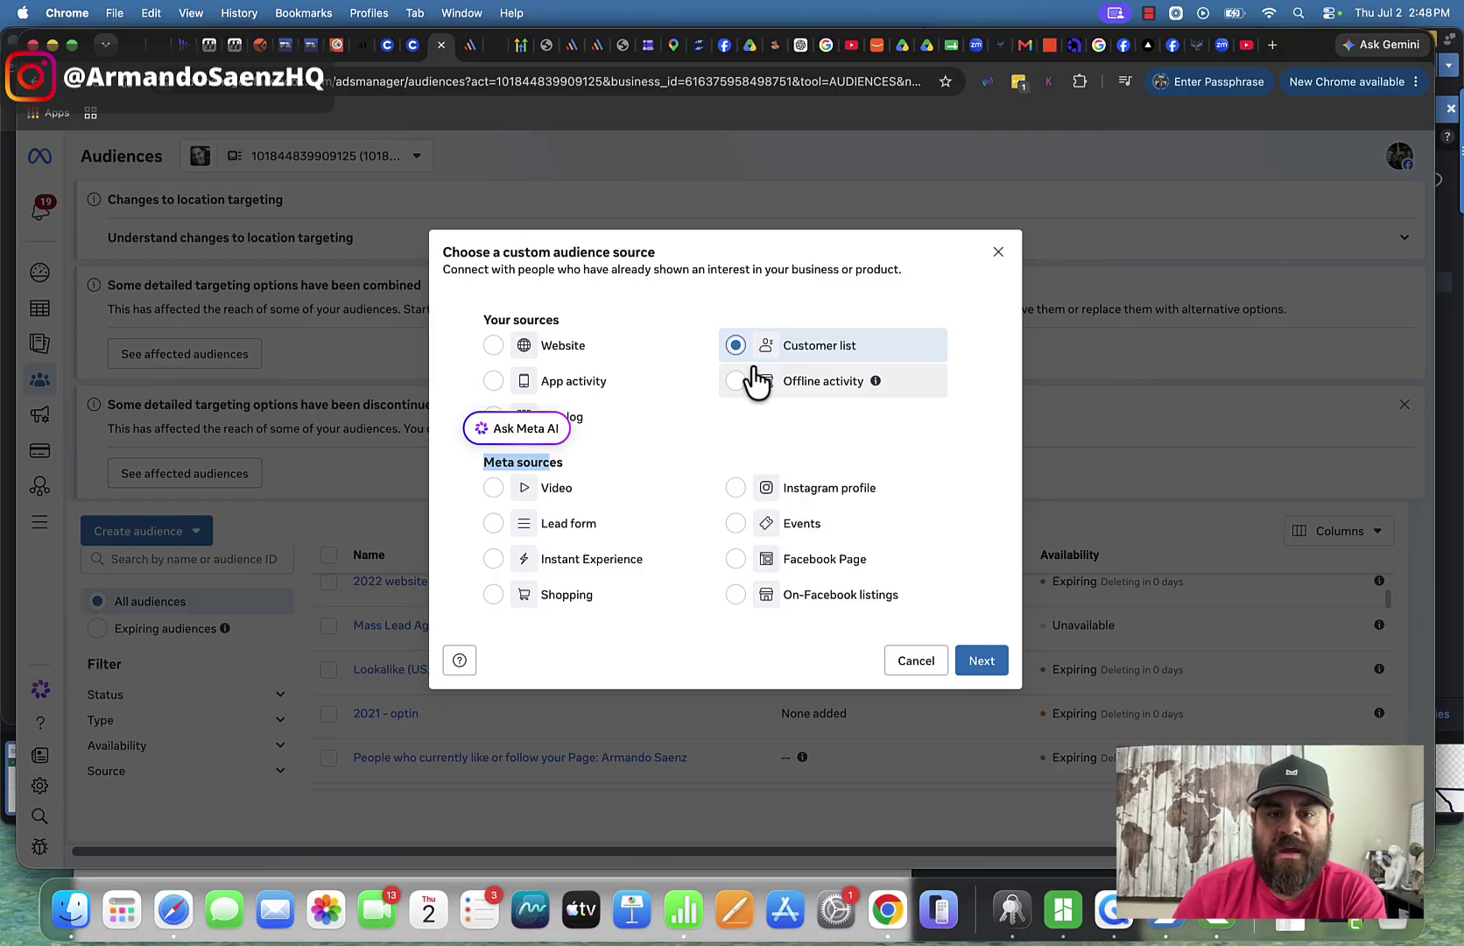
left_click(980, 663)
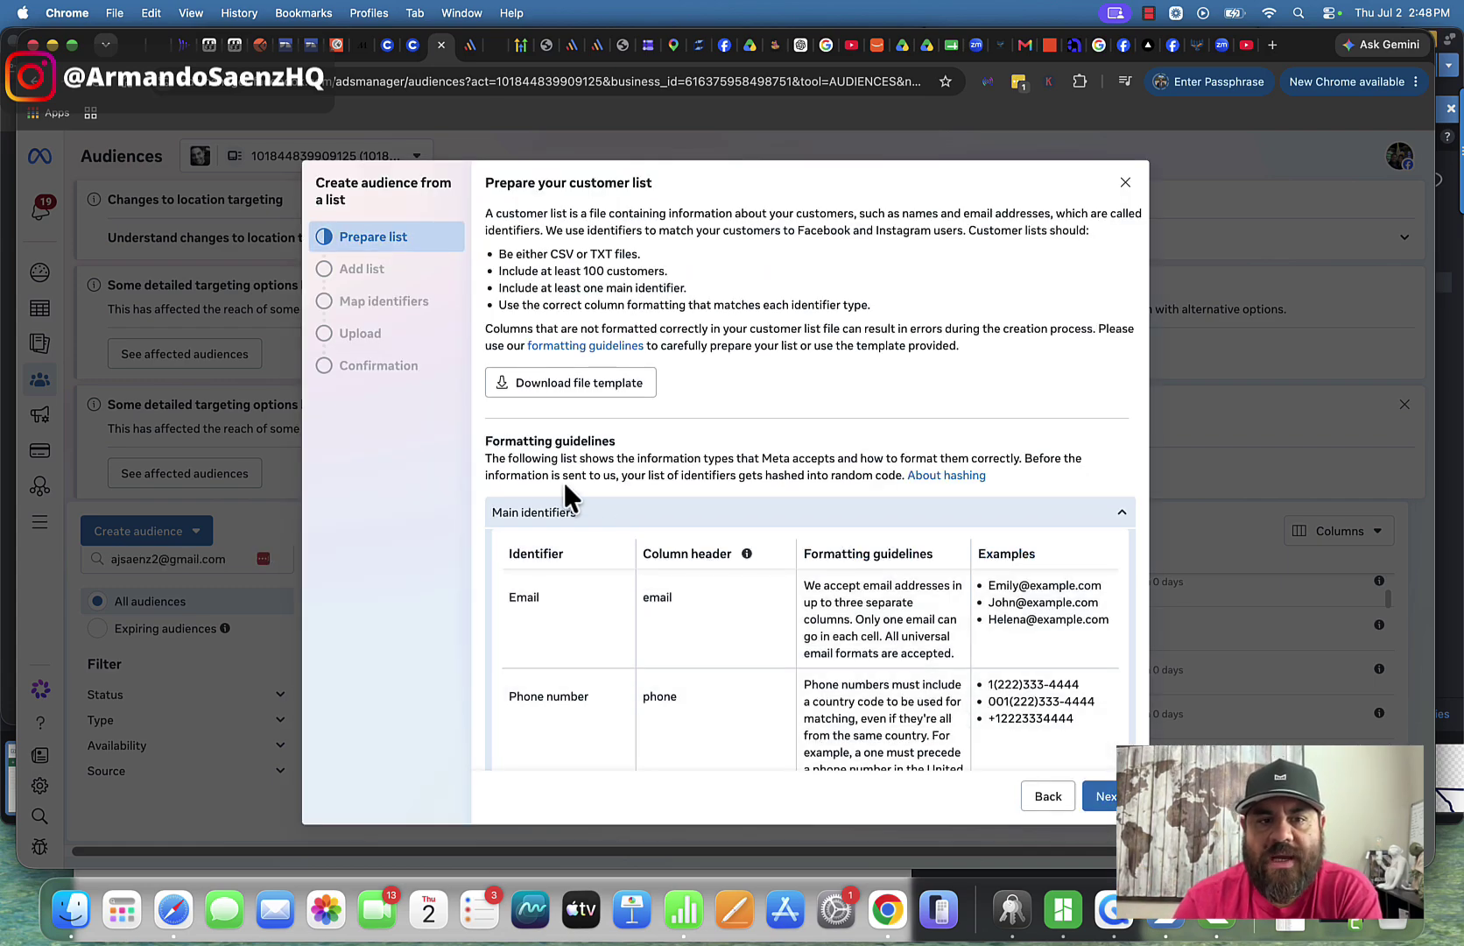
Step: Review the main identifier formatting guidelines for the customer list and continue to adding the list
scroll(488, 478, "down", 2)
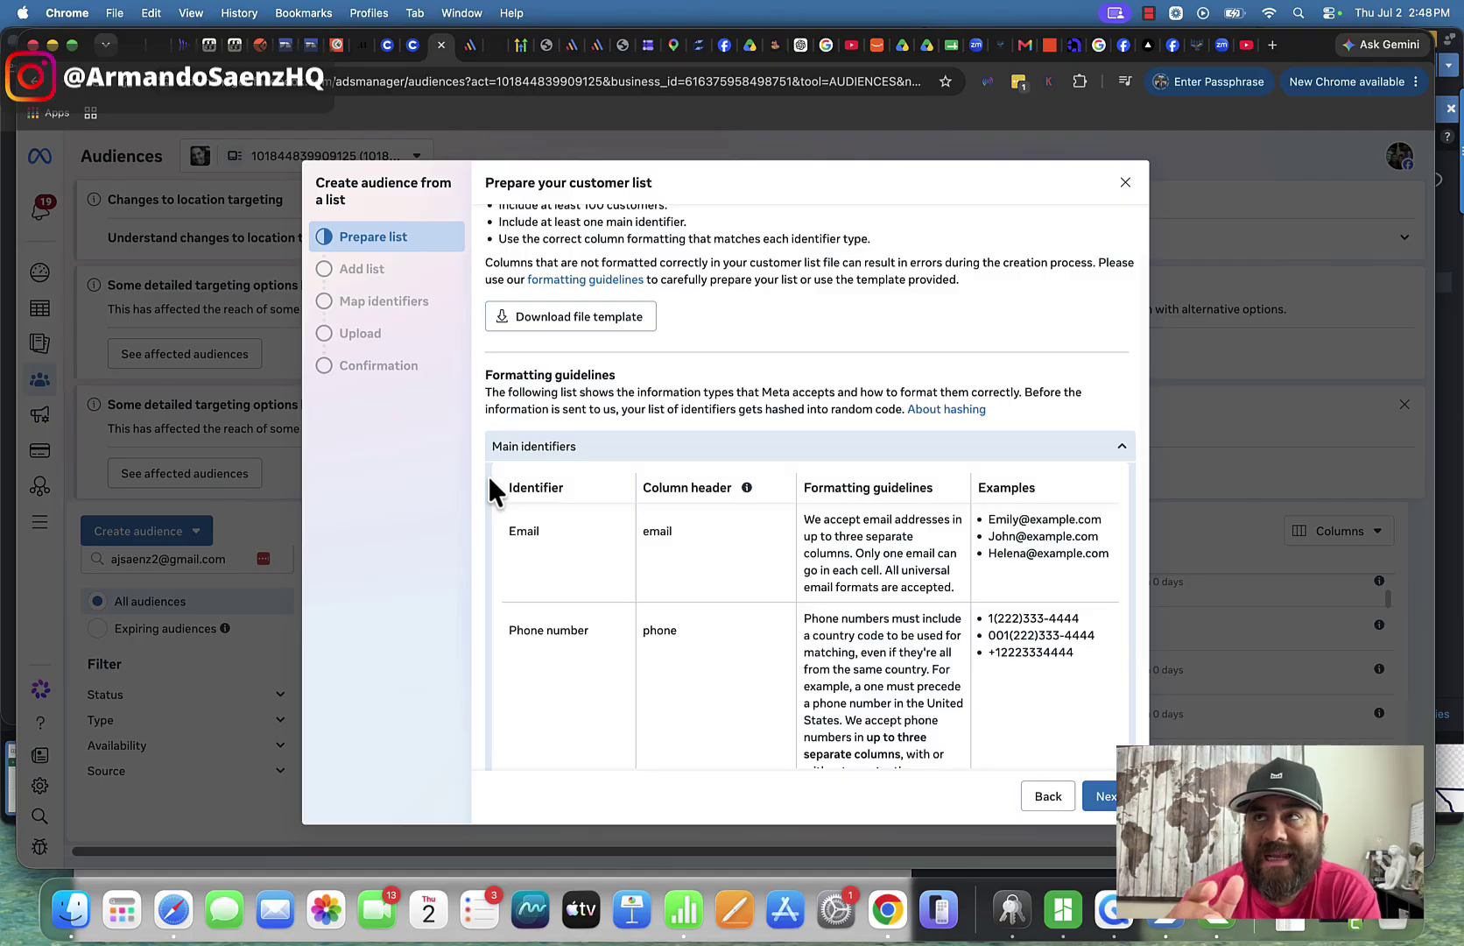
scroll(1122, 581, "down", 5)
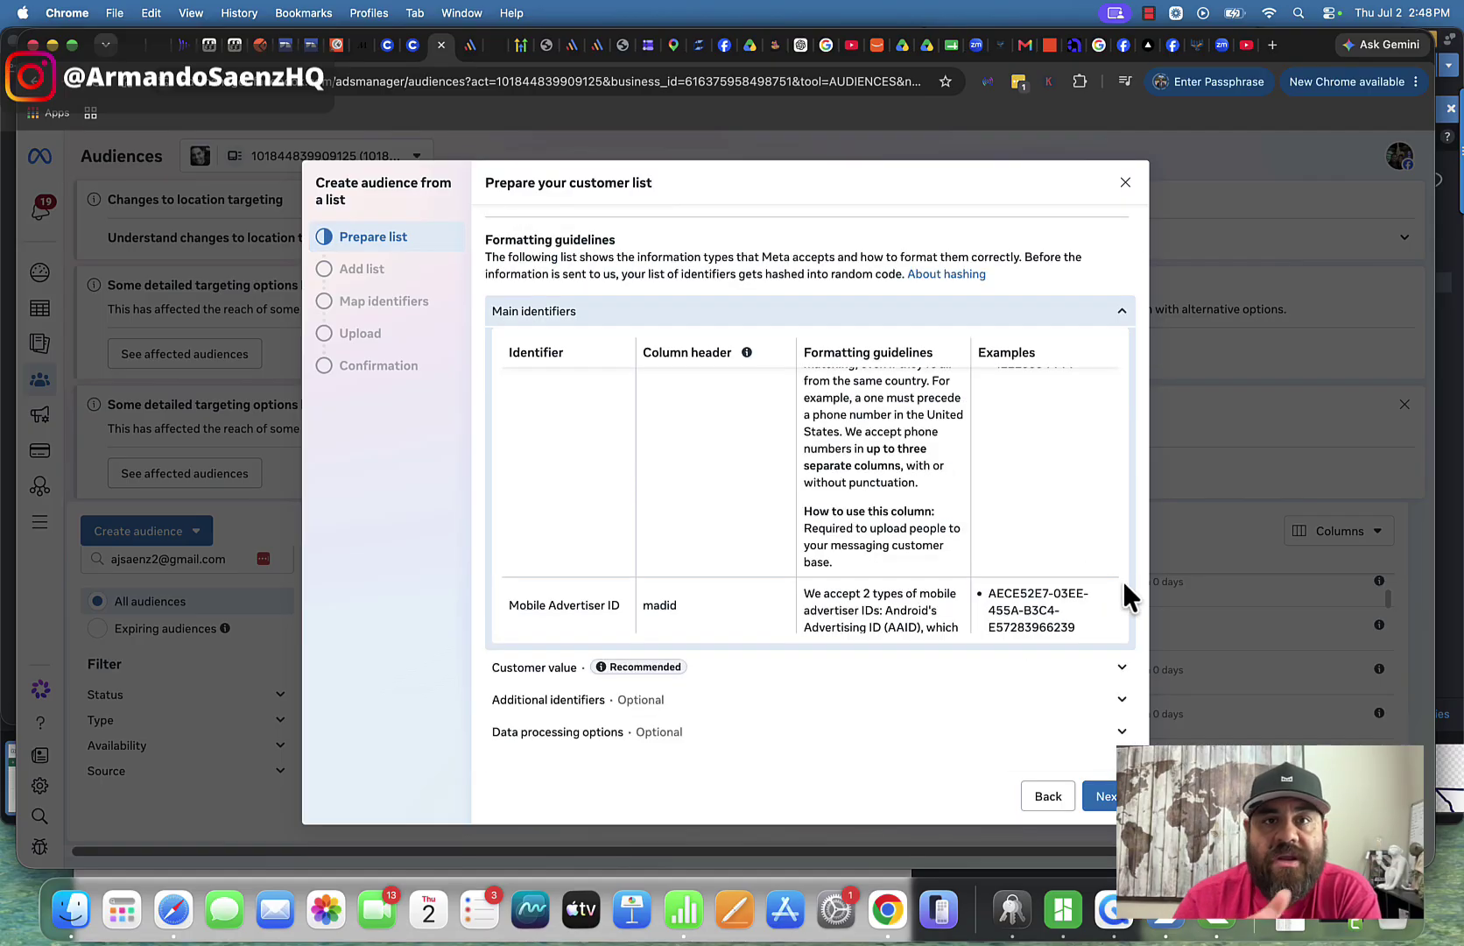
left_click(1100, 795)
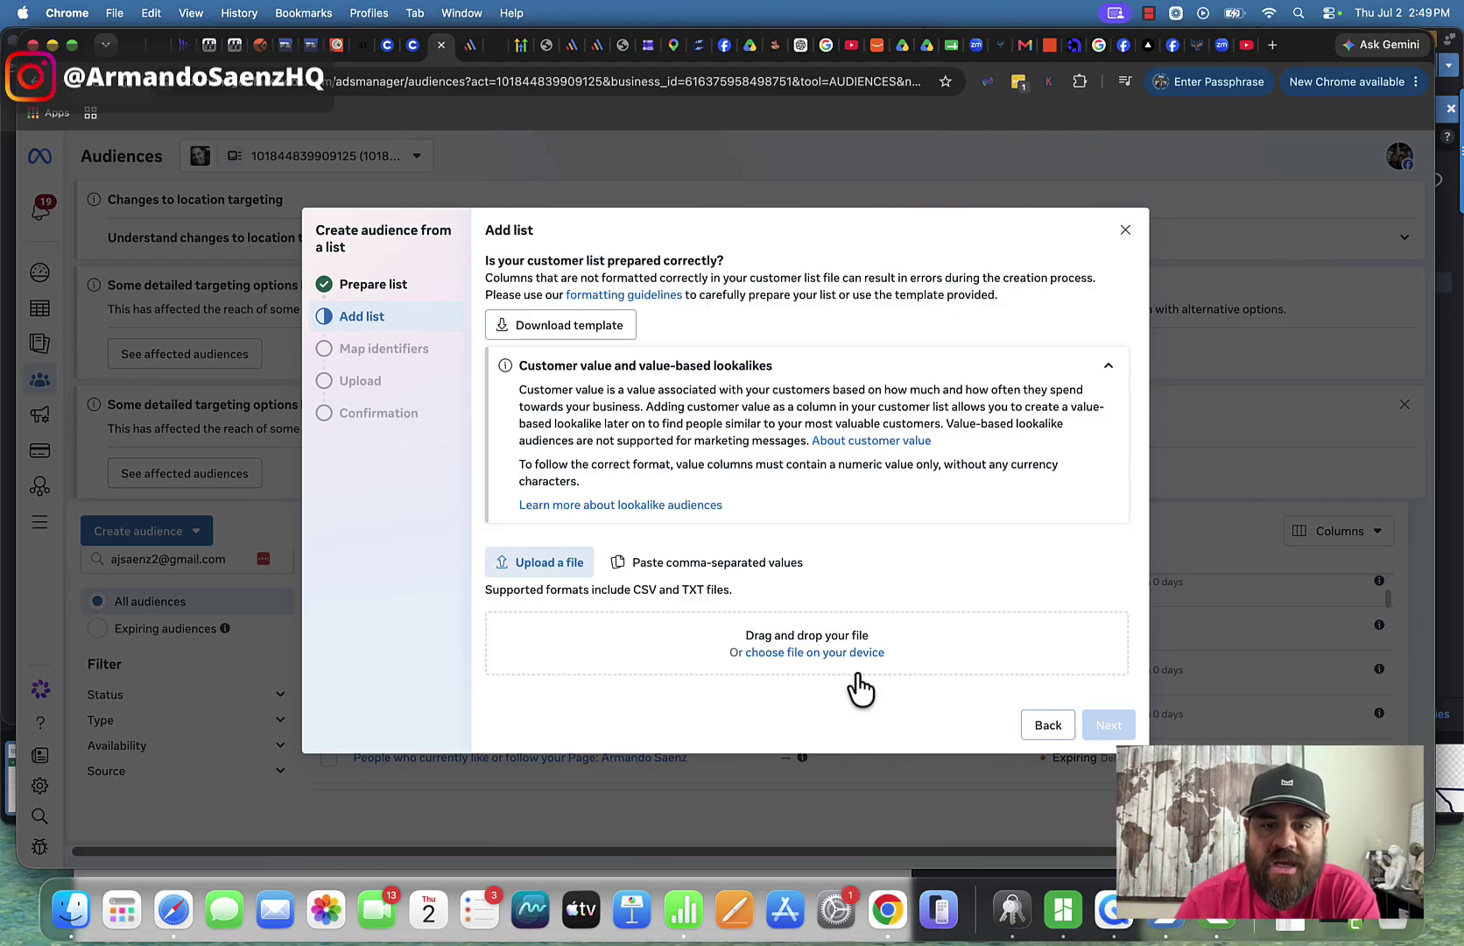
Step: Download the customer list template and open the downloaded CSV file in Numbers
left_click(590, 331)
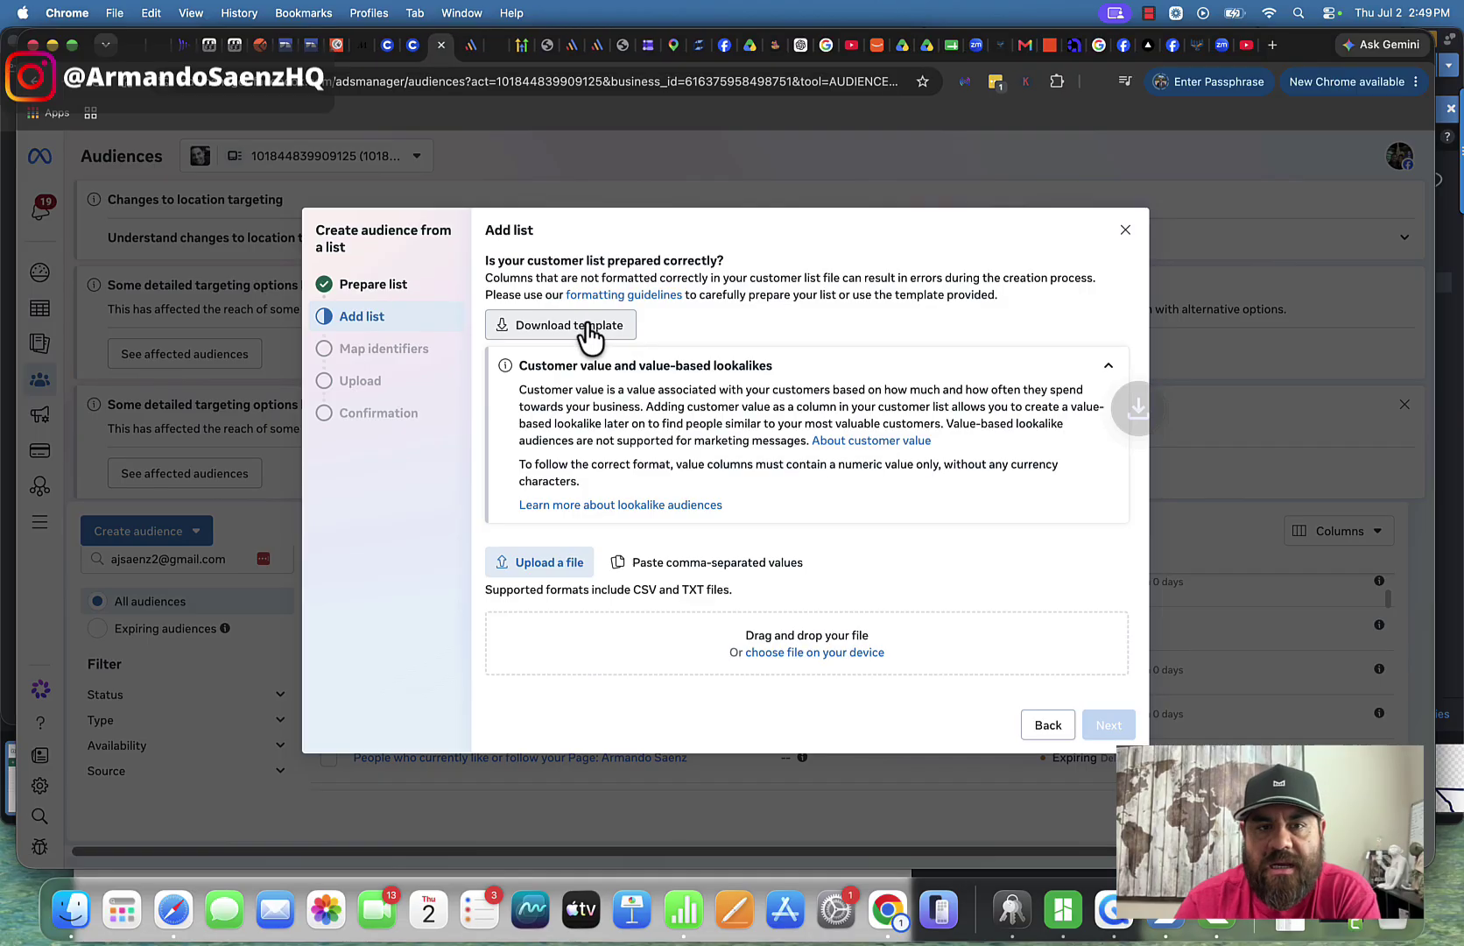
mouse_move(1016, 133)
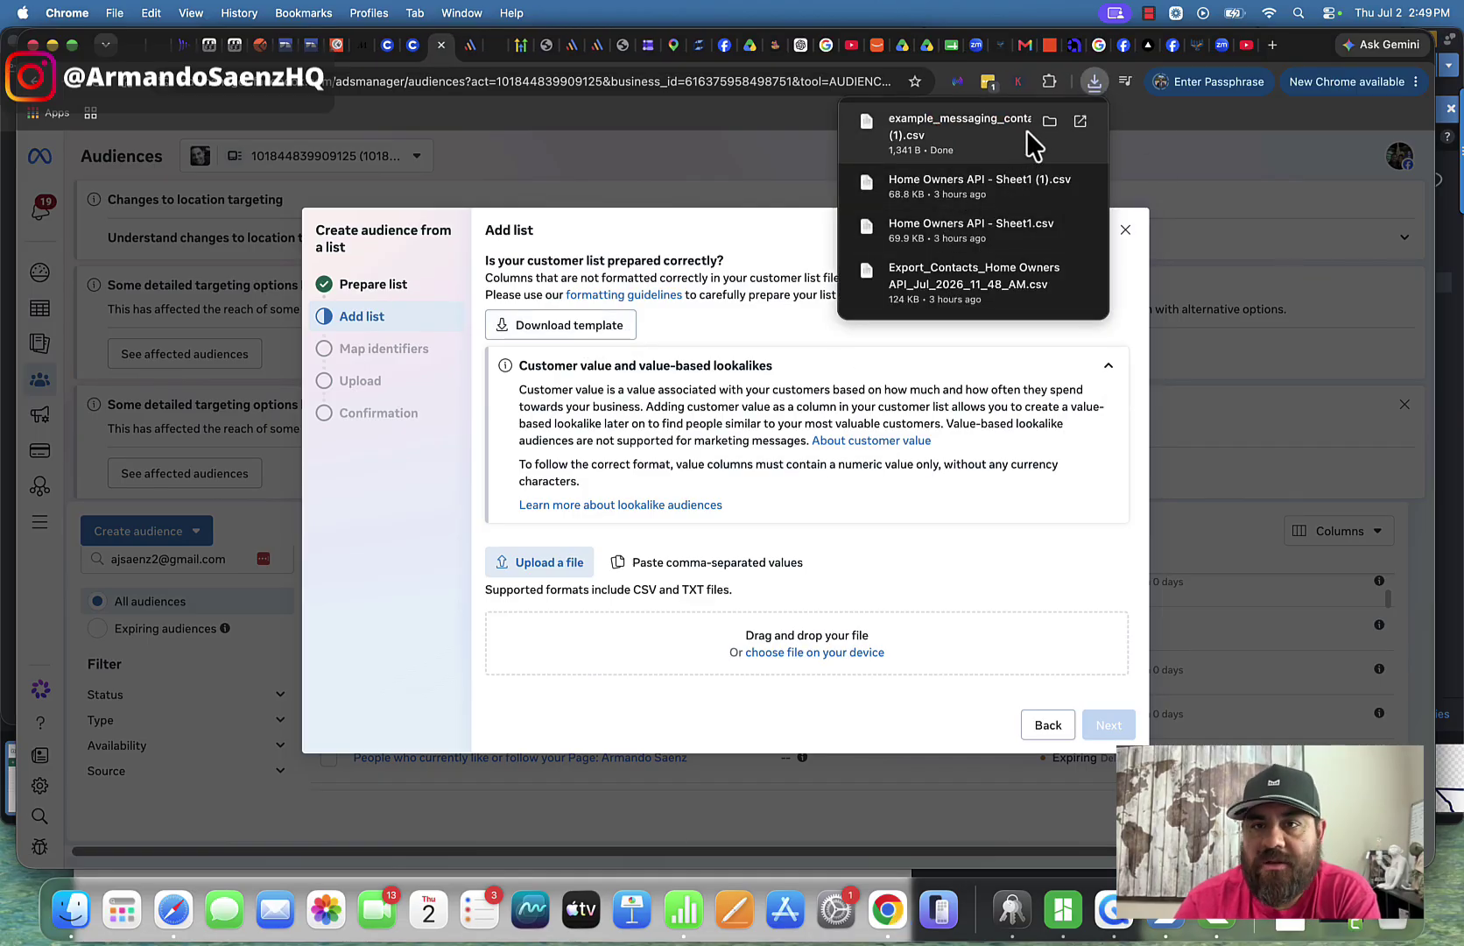
left_click(1076, 125)
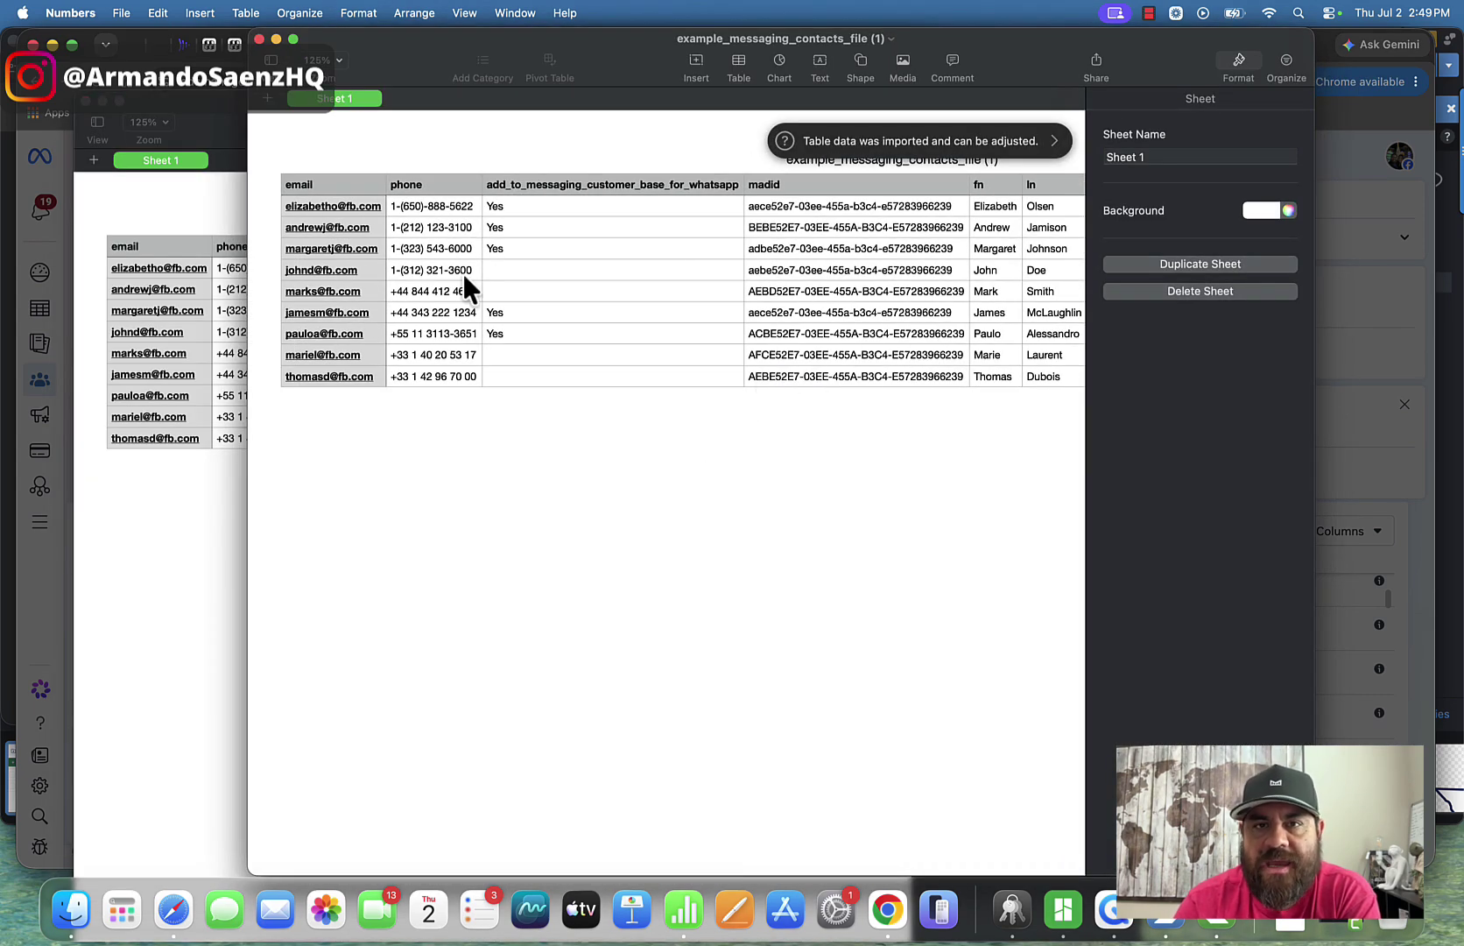
Step: Examine the template's column headers, from email, phone and madid through name, zip, city, state and country to the last column
left_click(313, 183)
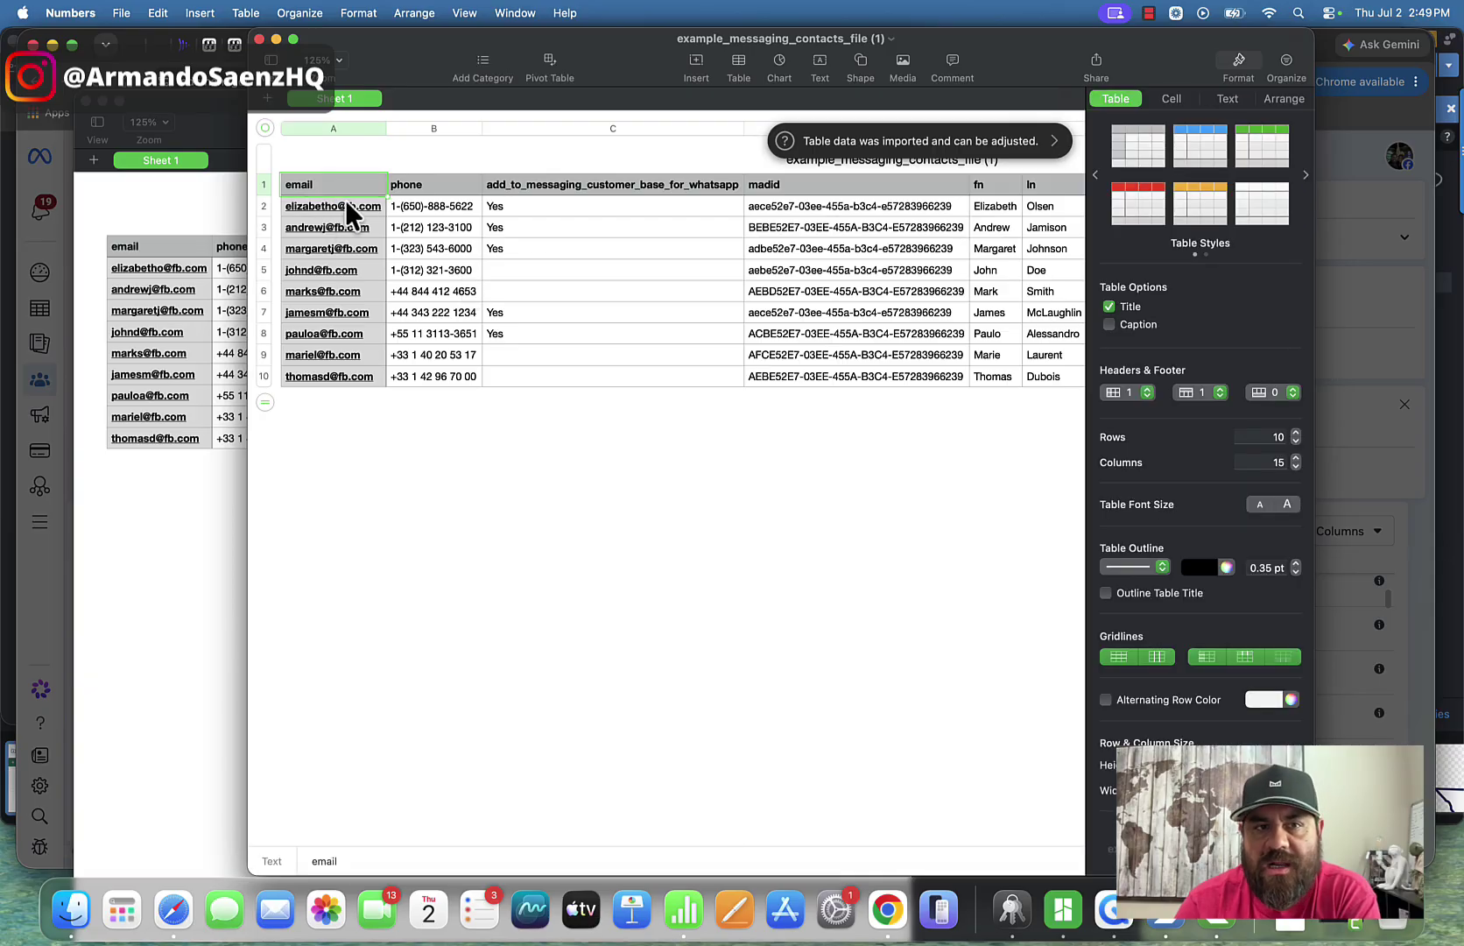
left_click(410, 185)
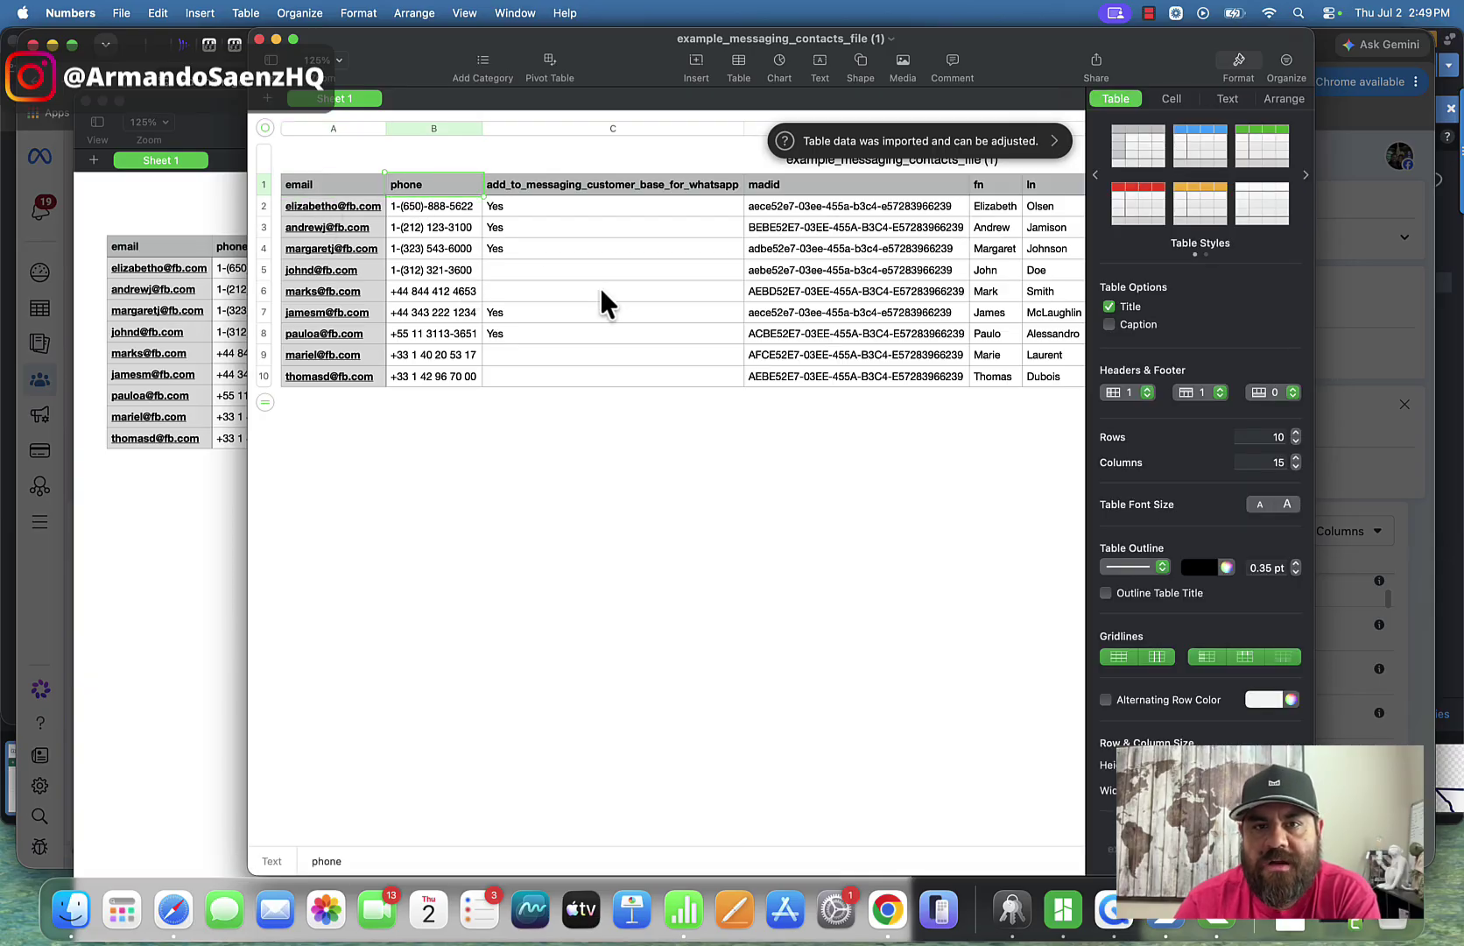
scroll(793, 261, "right", 2)
left_click(756, 182)
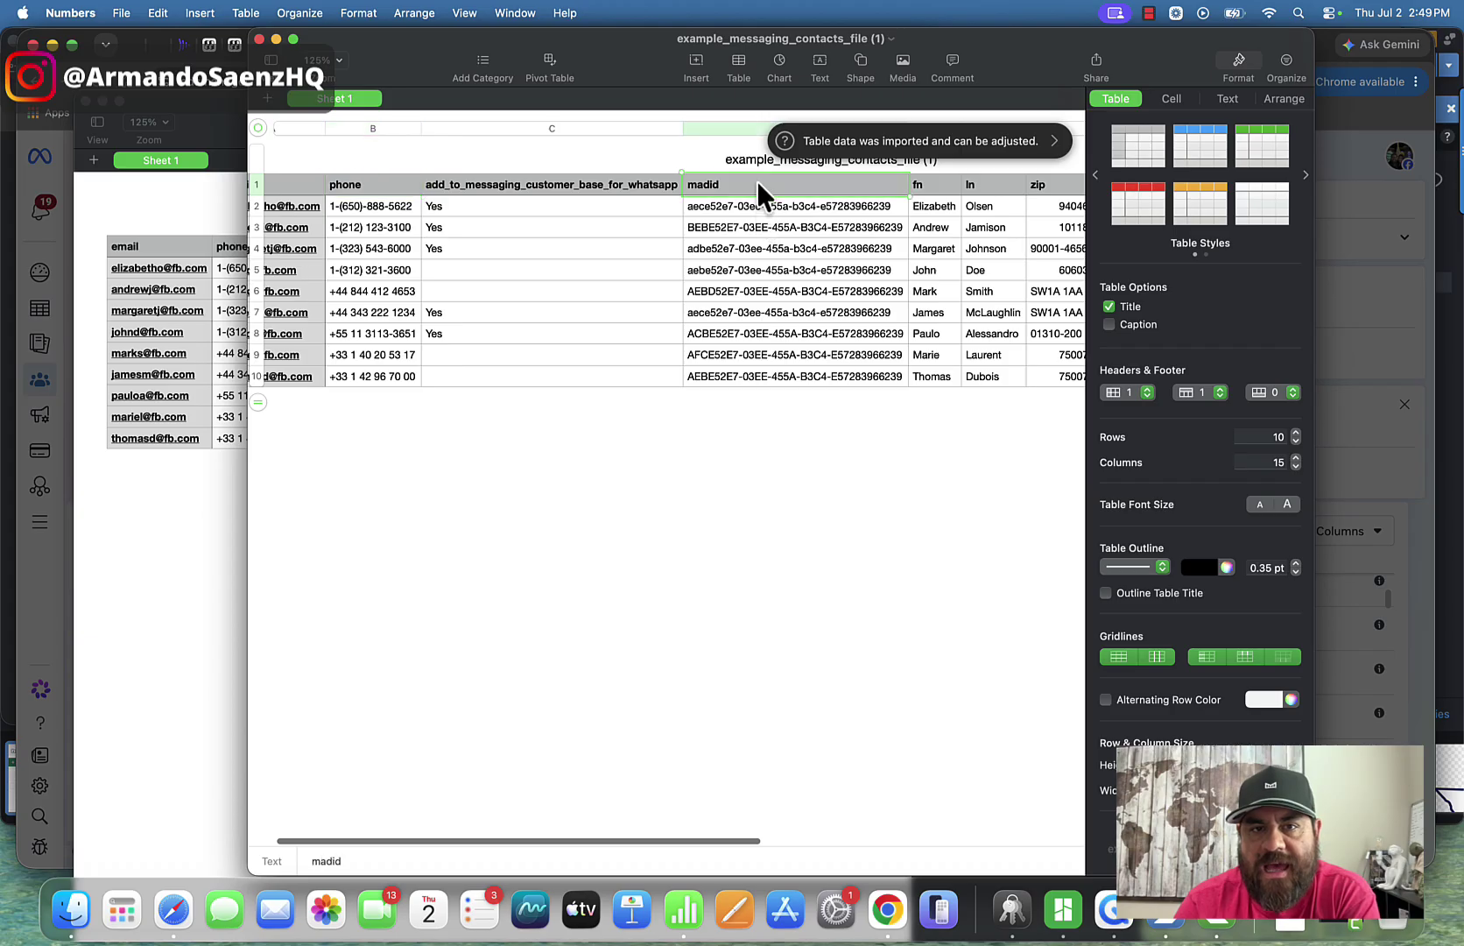
scroll(767, 236, "right", 8)
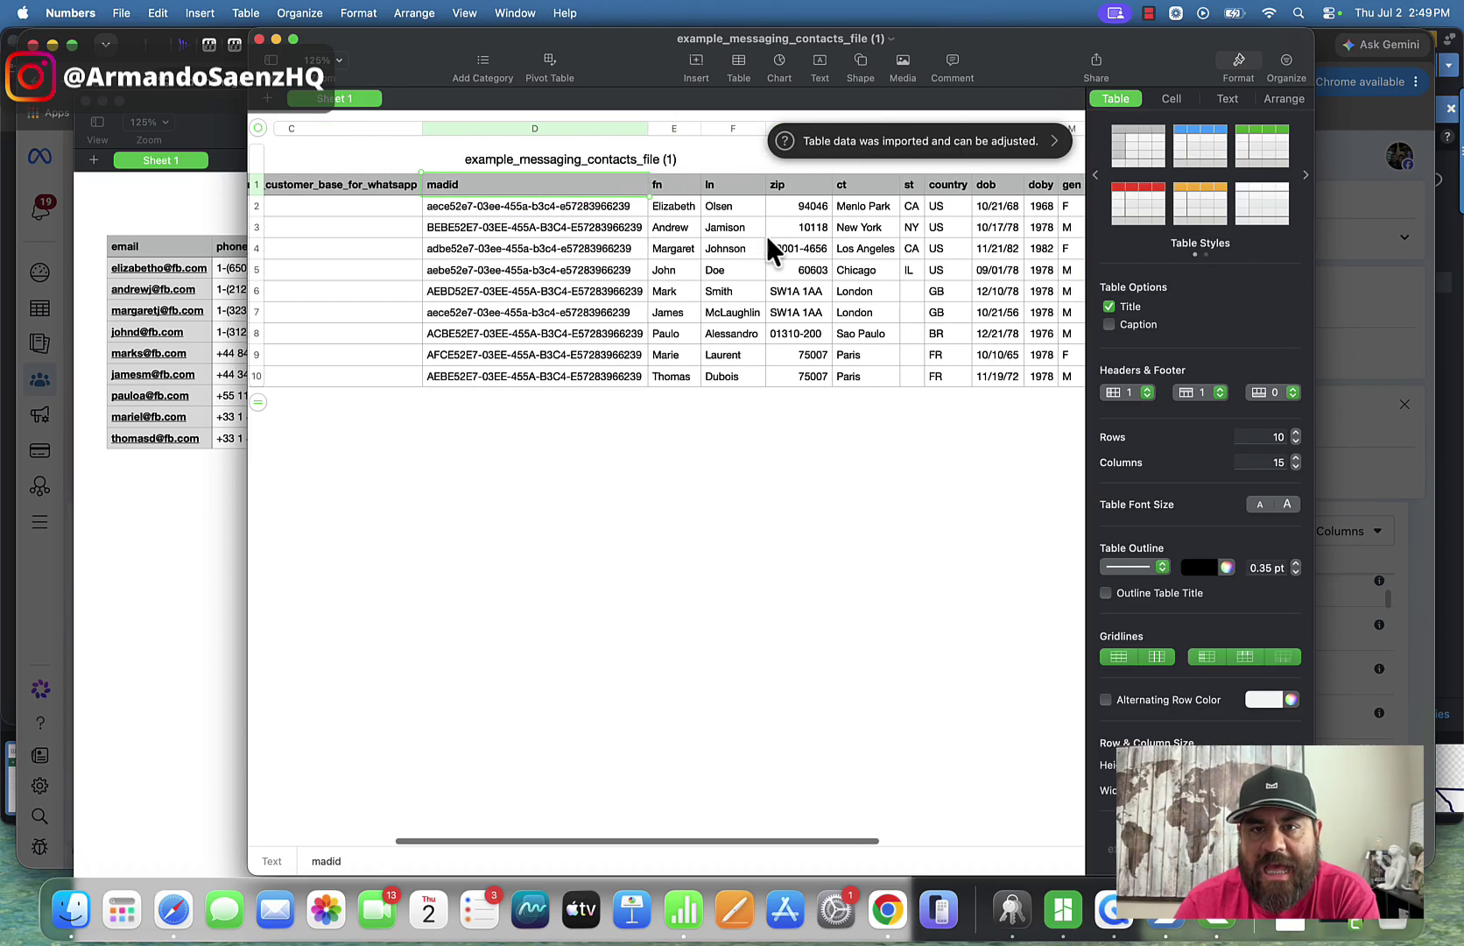
scroll(768, 250, "right", 2)
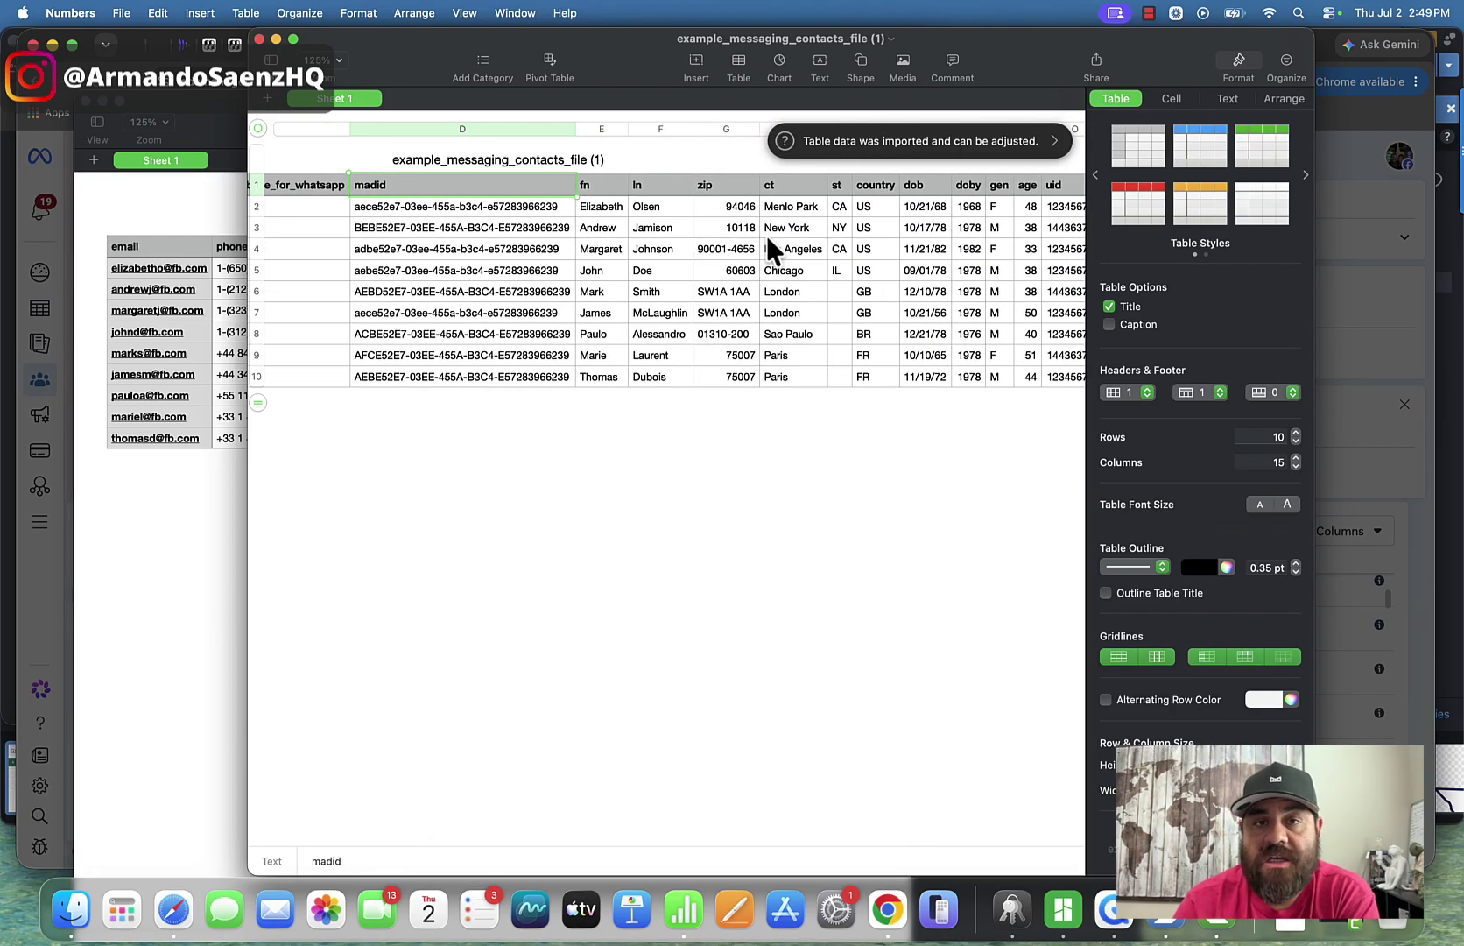
left_click(599, 184)
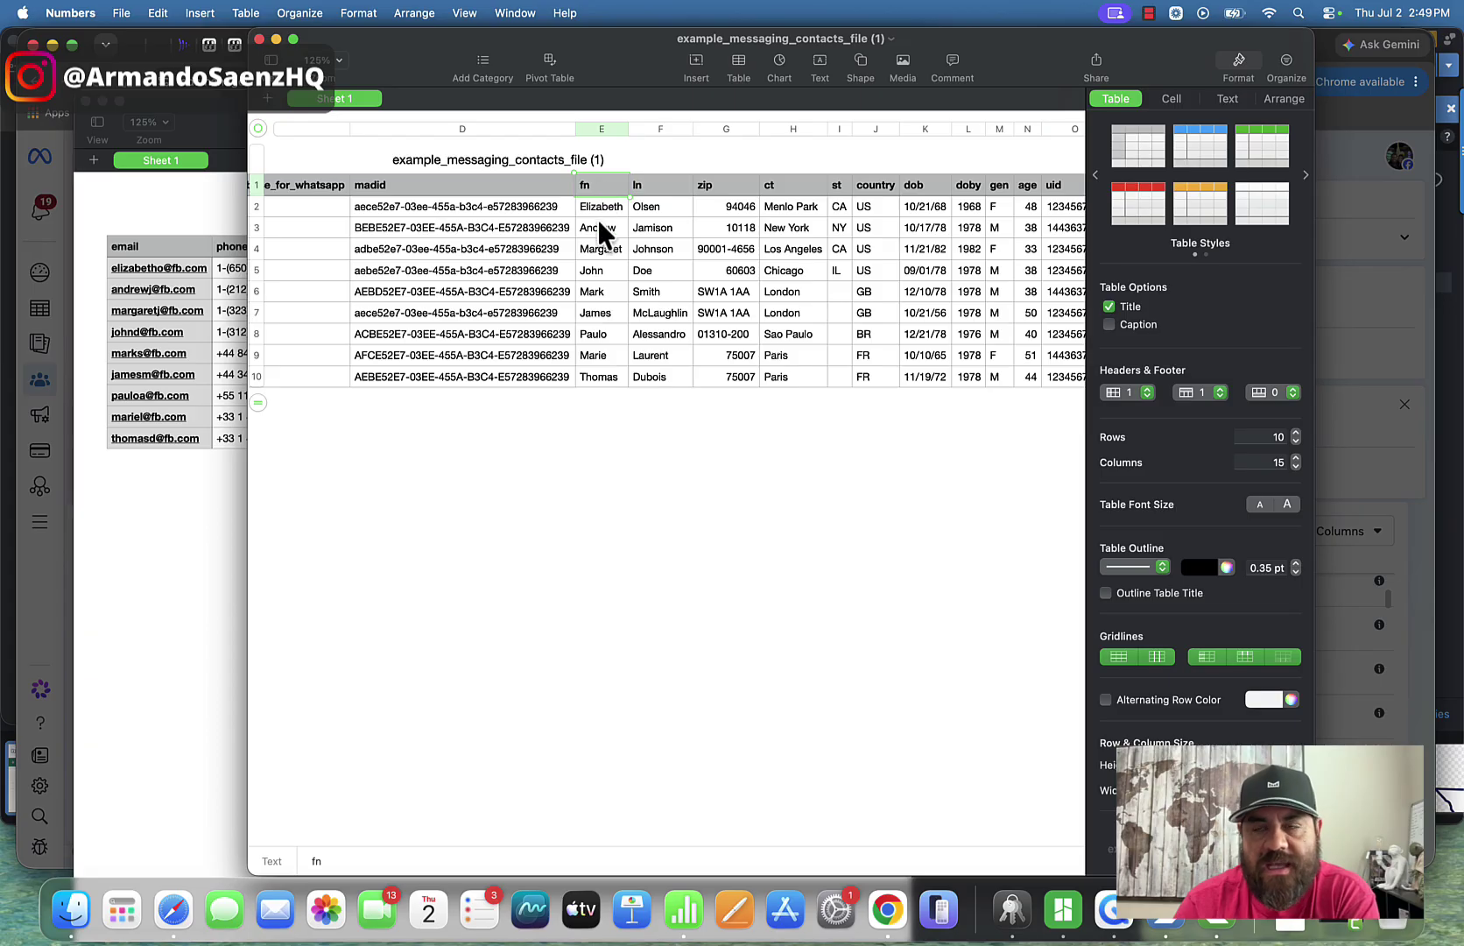
left_click(658, 195)
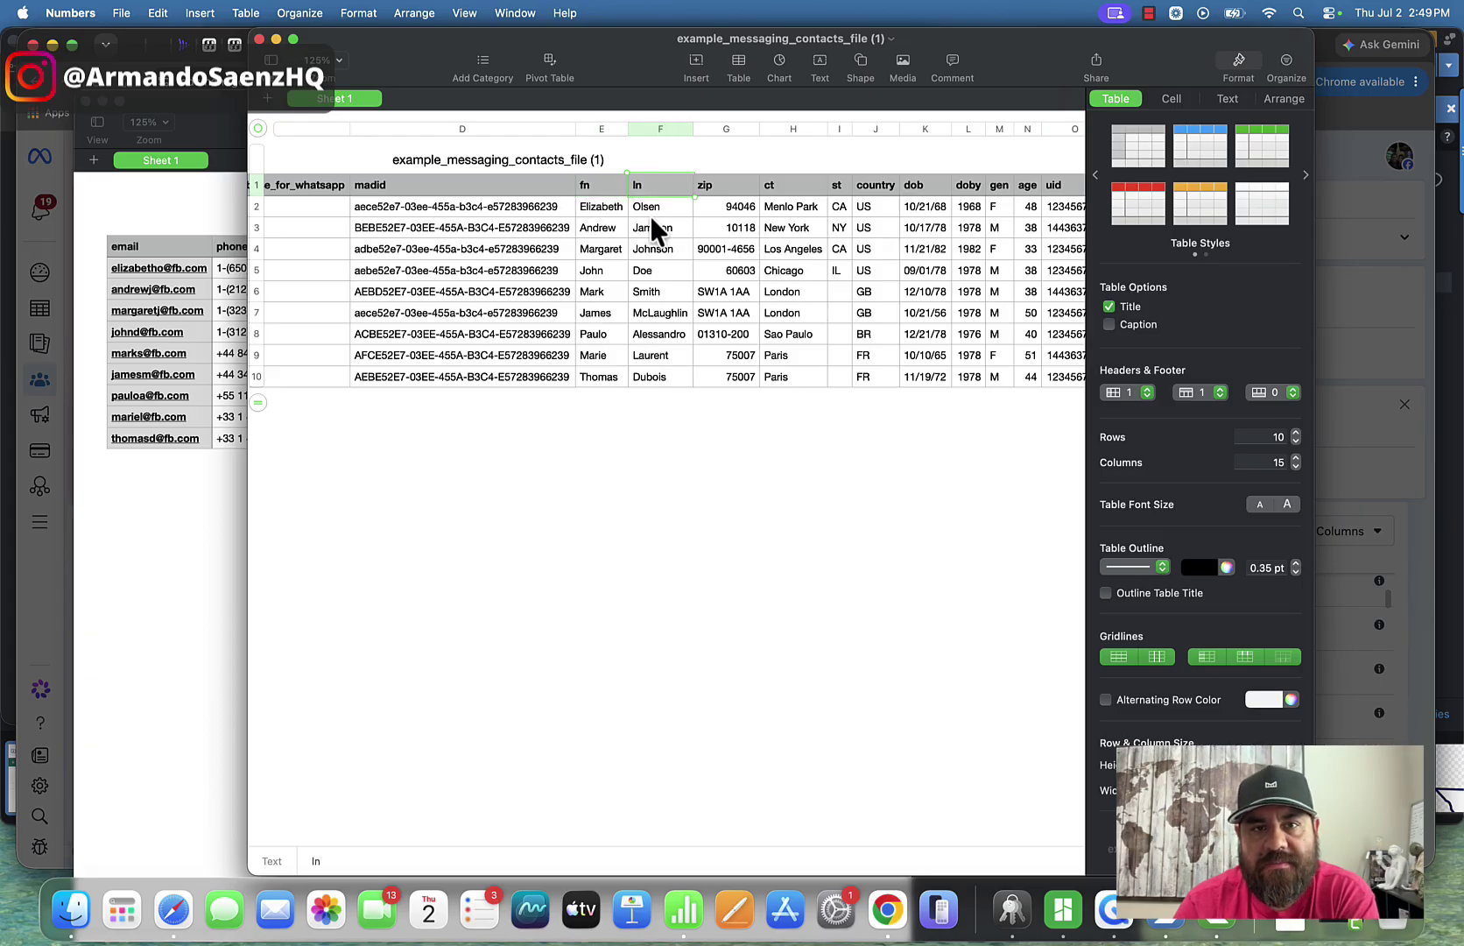
left_click(720, 184)
left_click(788, 183)
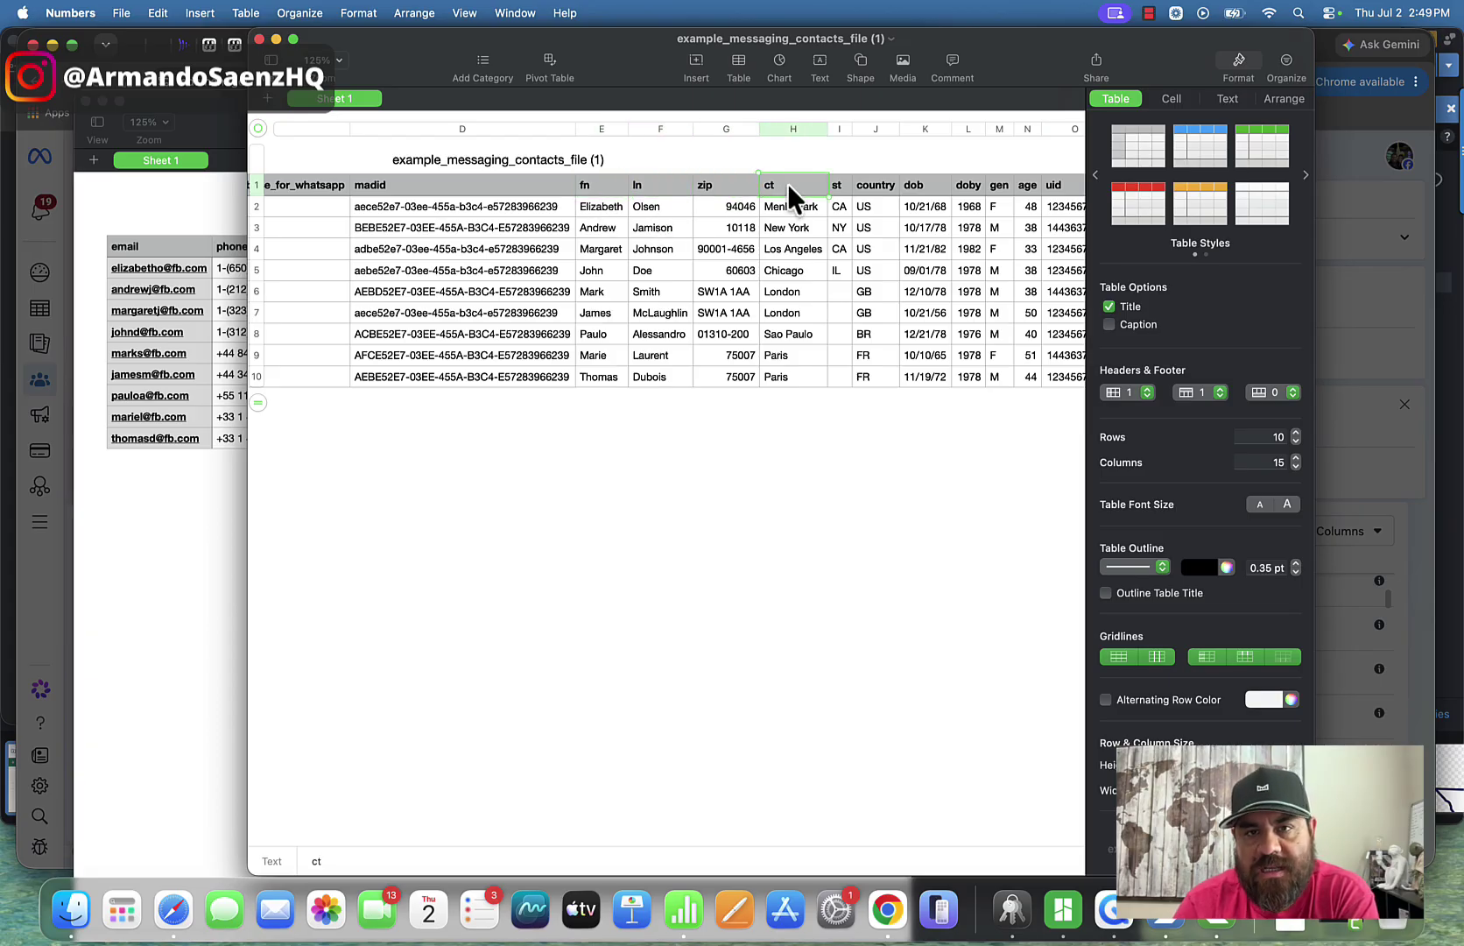
left_click(840, 179)
left_click(886, 184)
scroll(886, 184, "right", 3)
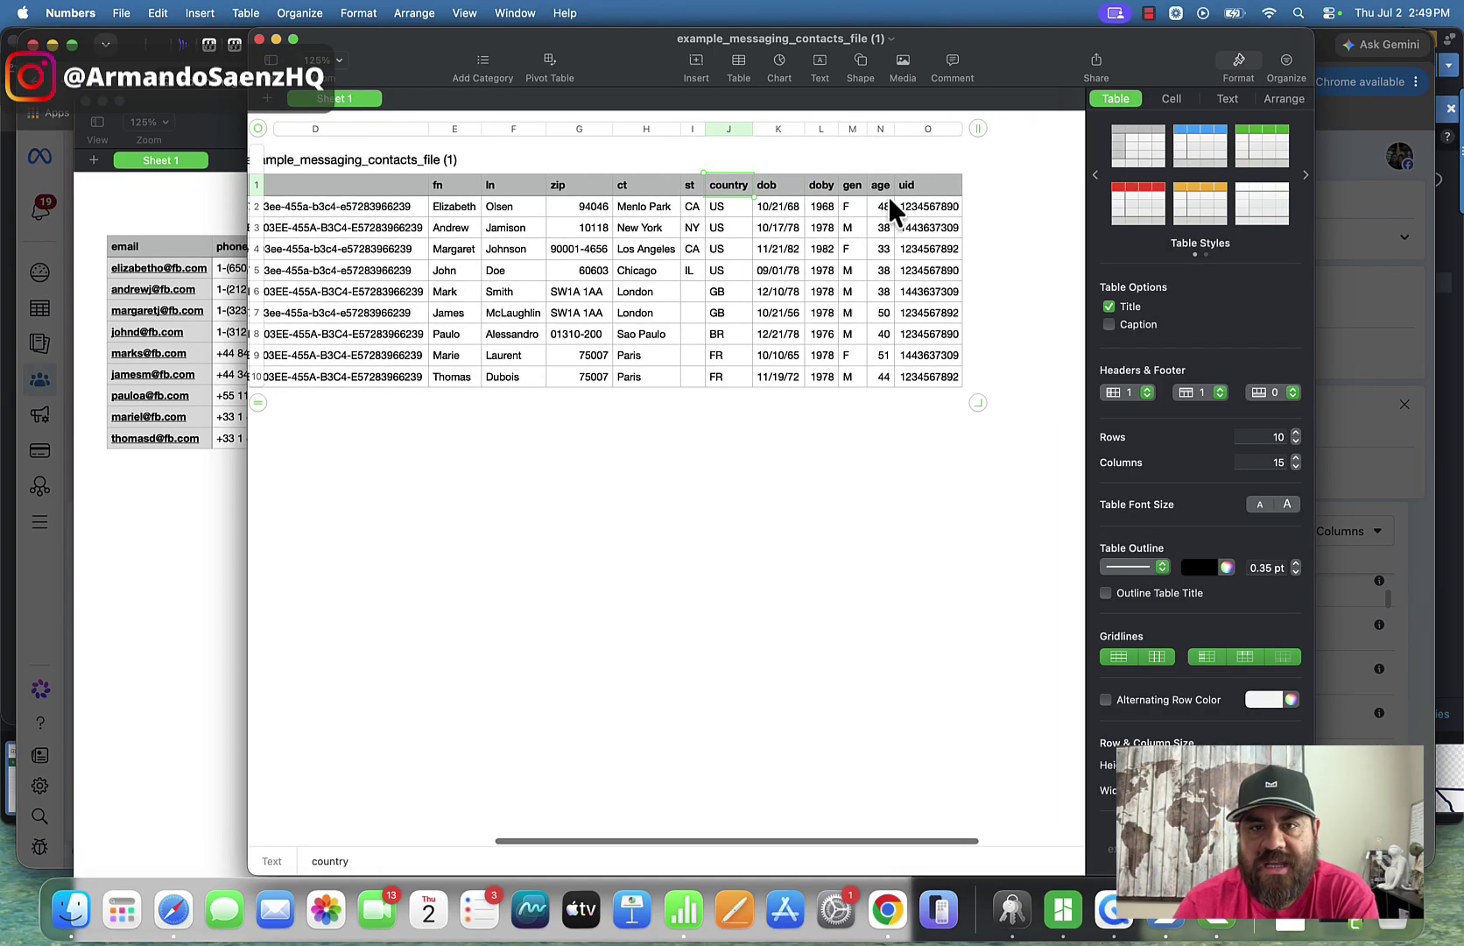
scroll(888, 194, "left", 3)
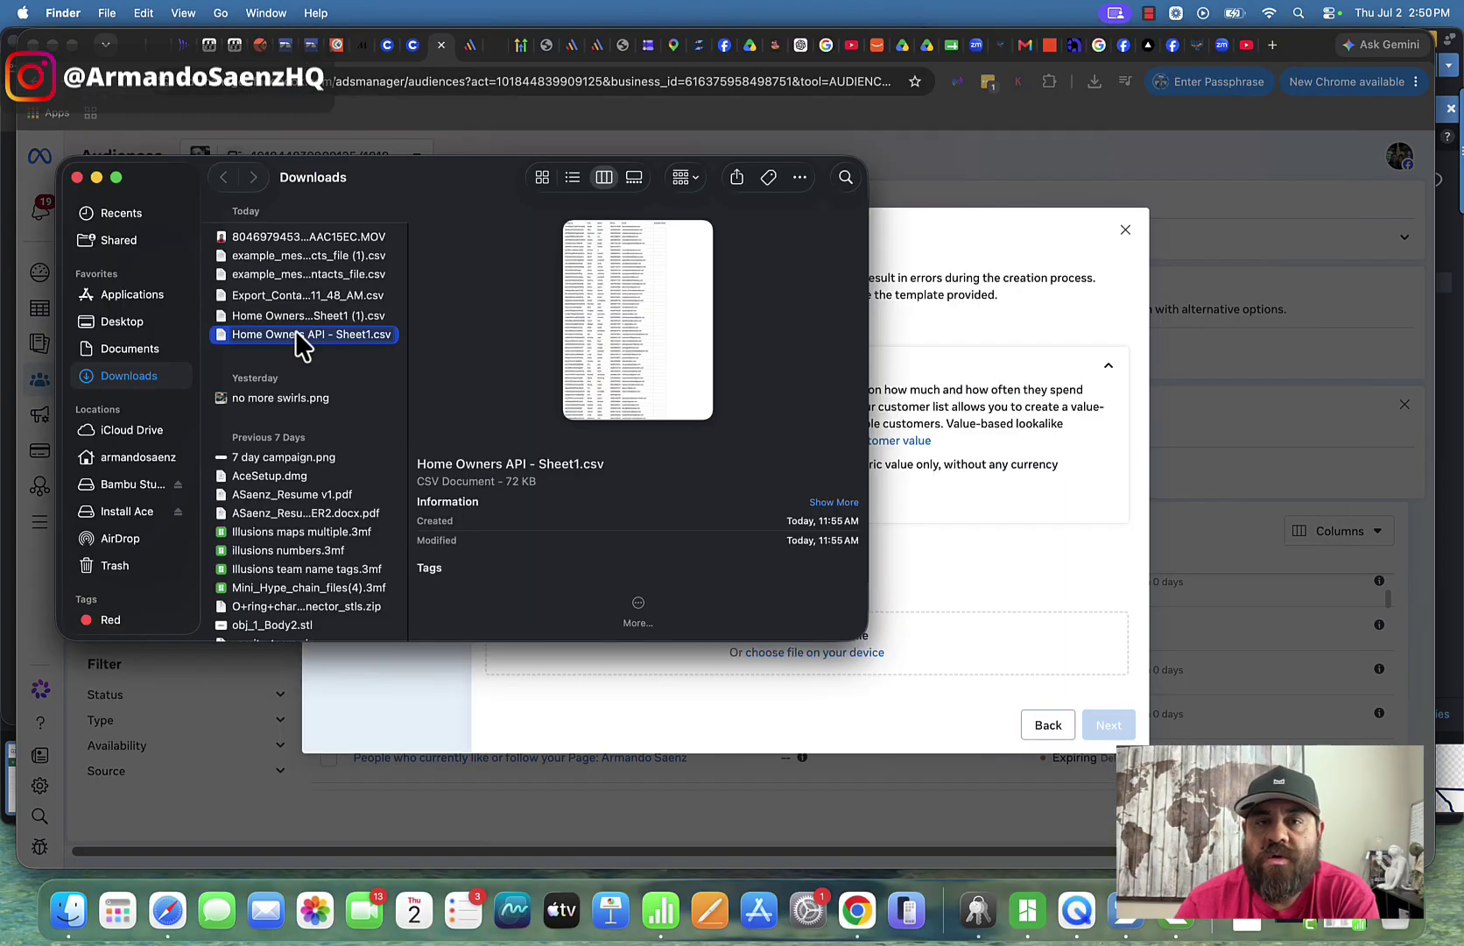
Step: Add Home Owners API - Sheet1.csv from the Downloads folder as the customer list file in Ads Manager
left_click(301, 334)
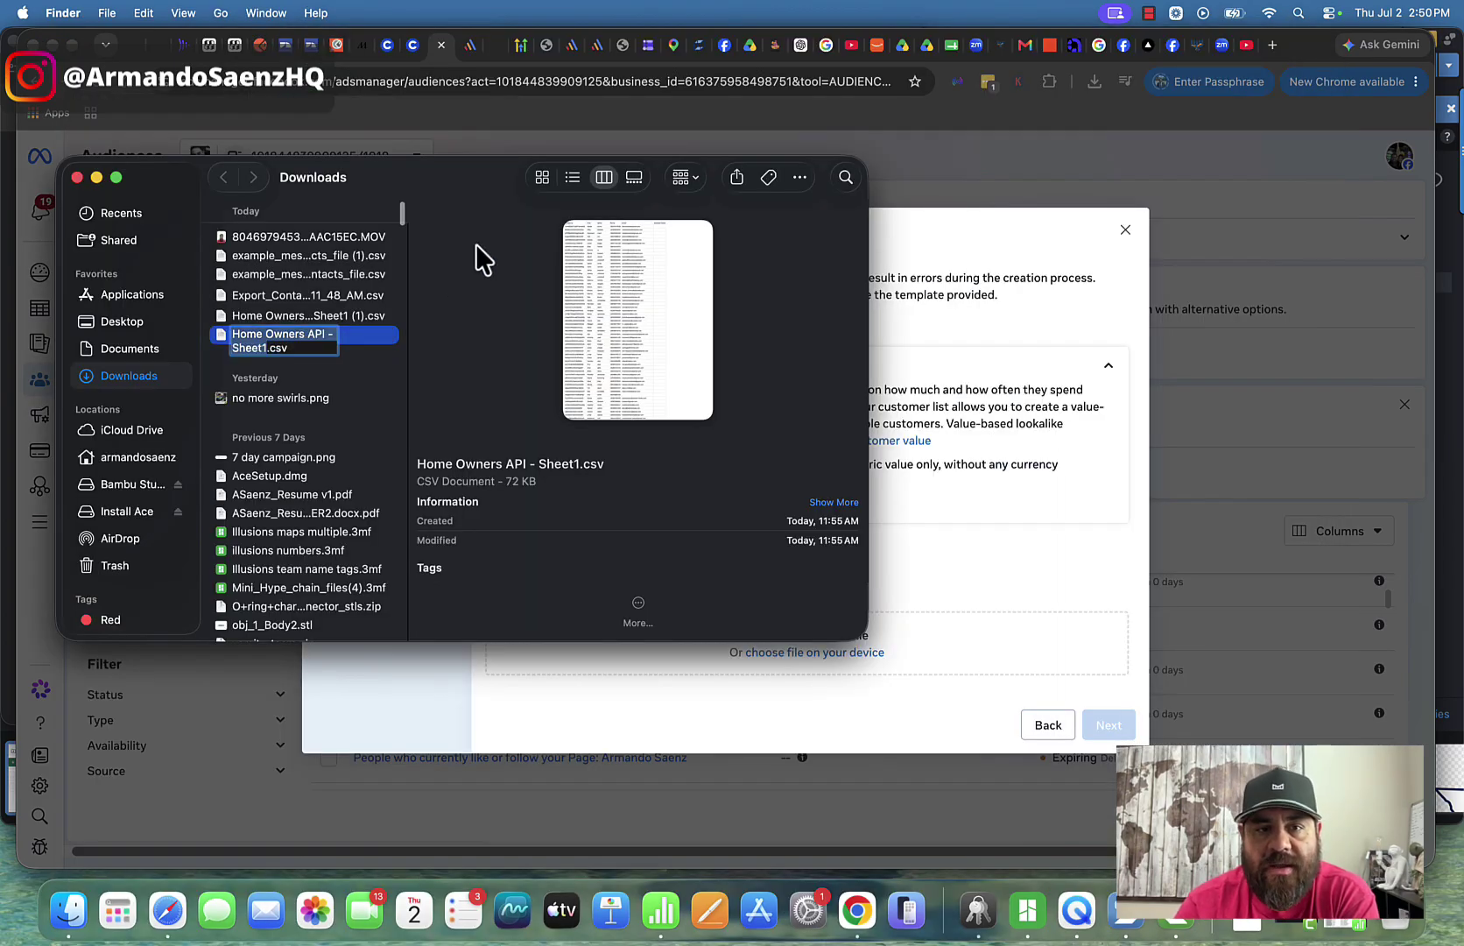
left_click(372, 359)
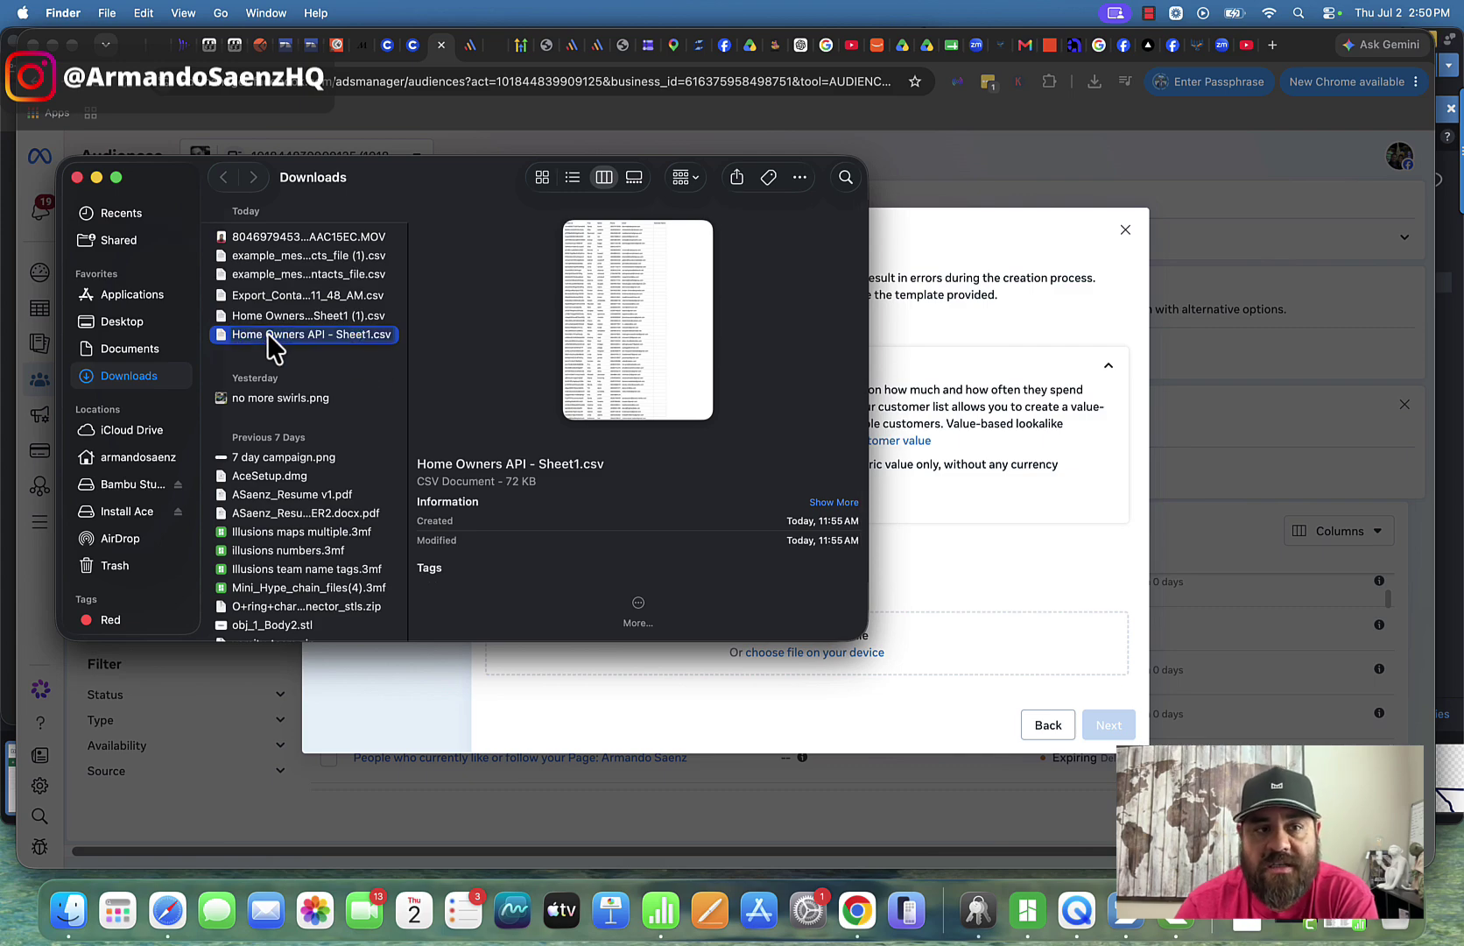
left_click_drag(270, 337, 897, 636)
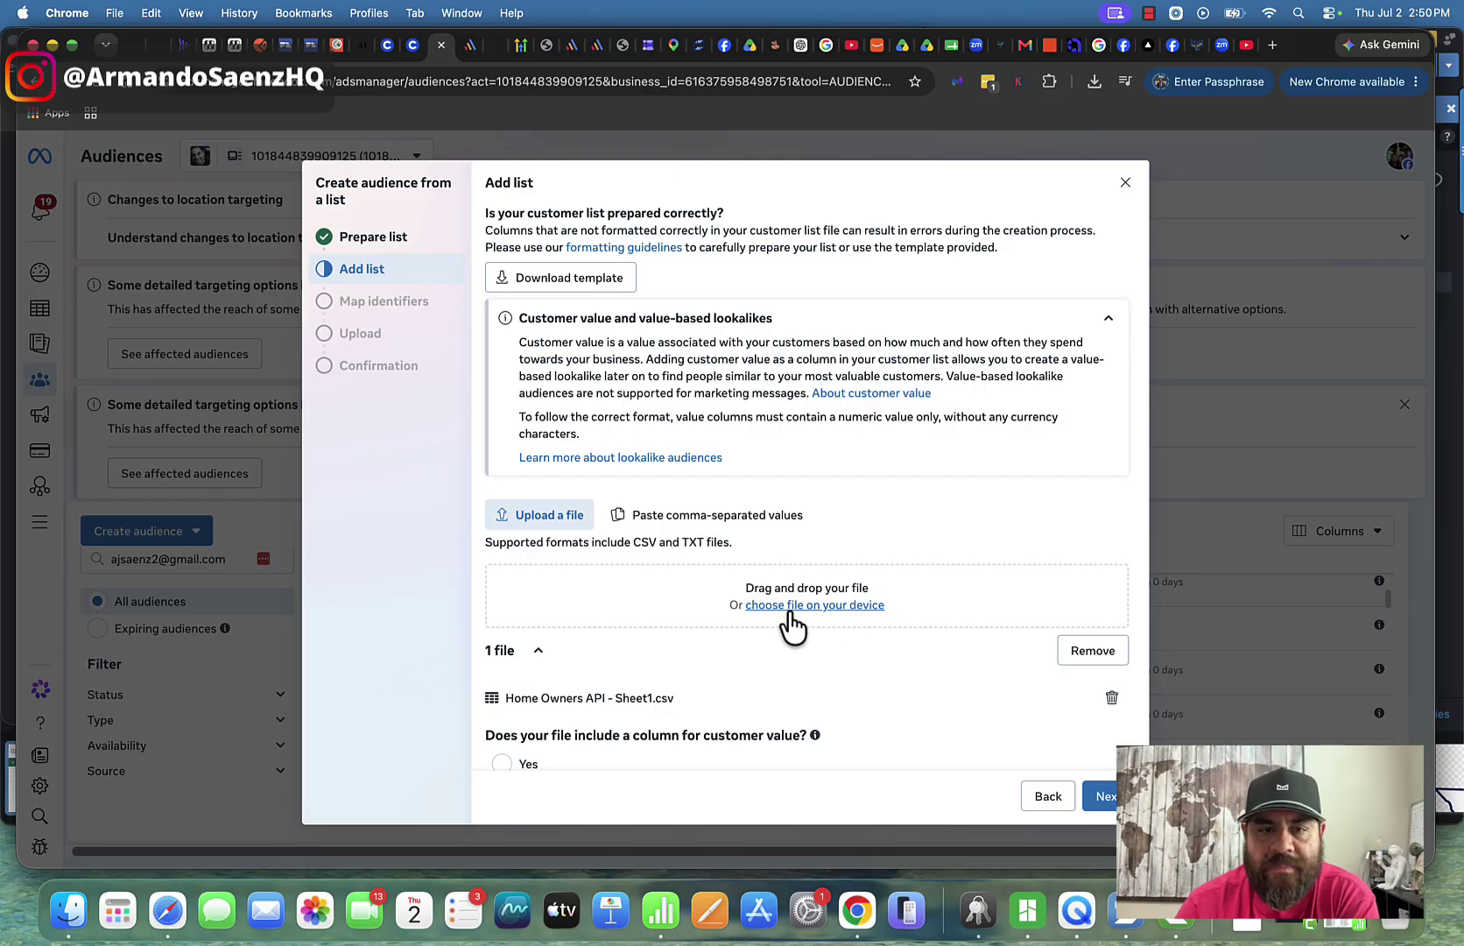
Step: Specify no customer value column, name the audience Home Owners Houston, and continue to identifier mapping
scroll(797, 599, "down", 2)
scroll(753, 639, "down", 3)
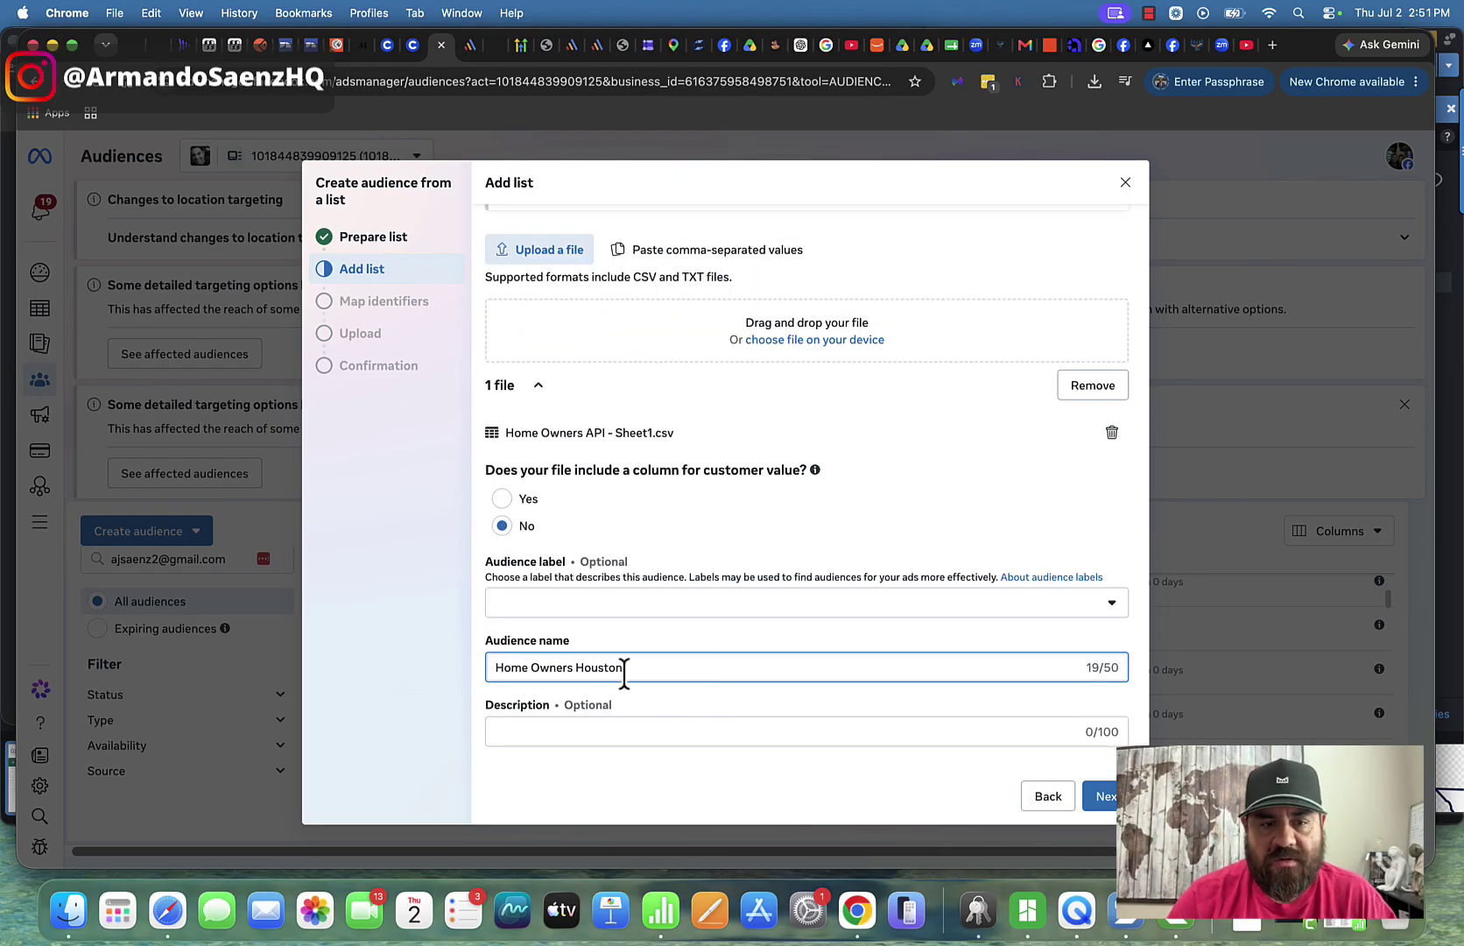
left_click(643, 634)
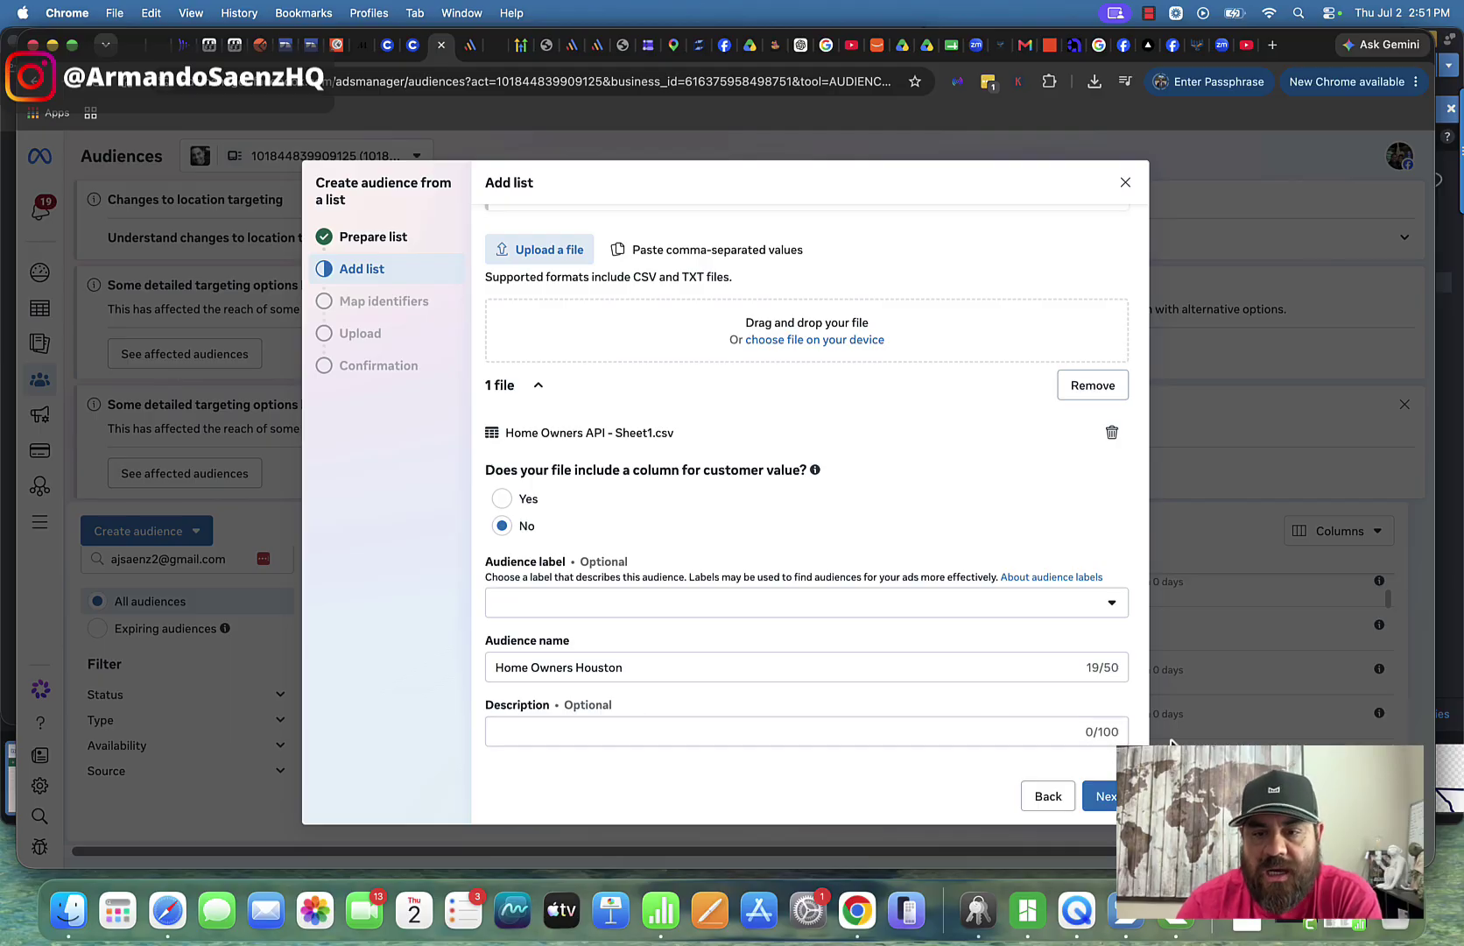
left_click(1104, 798)
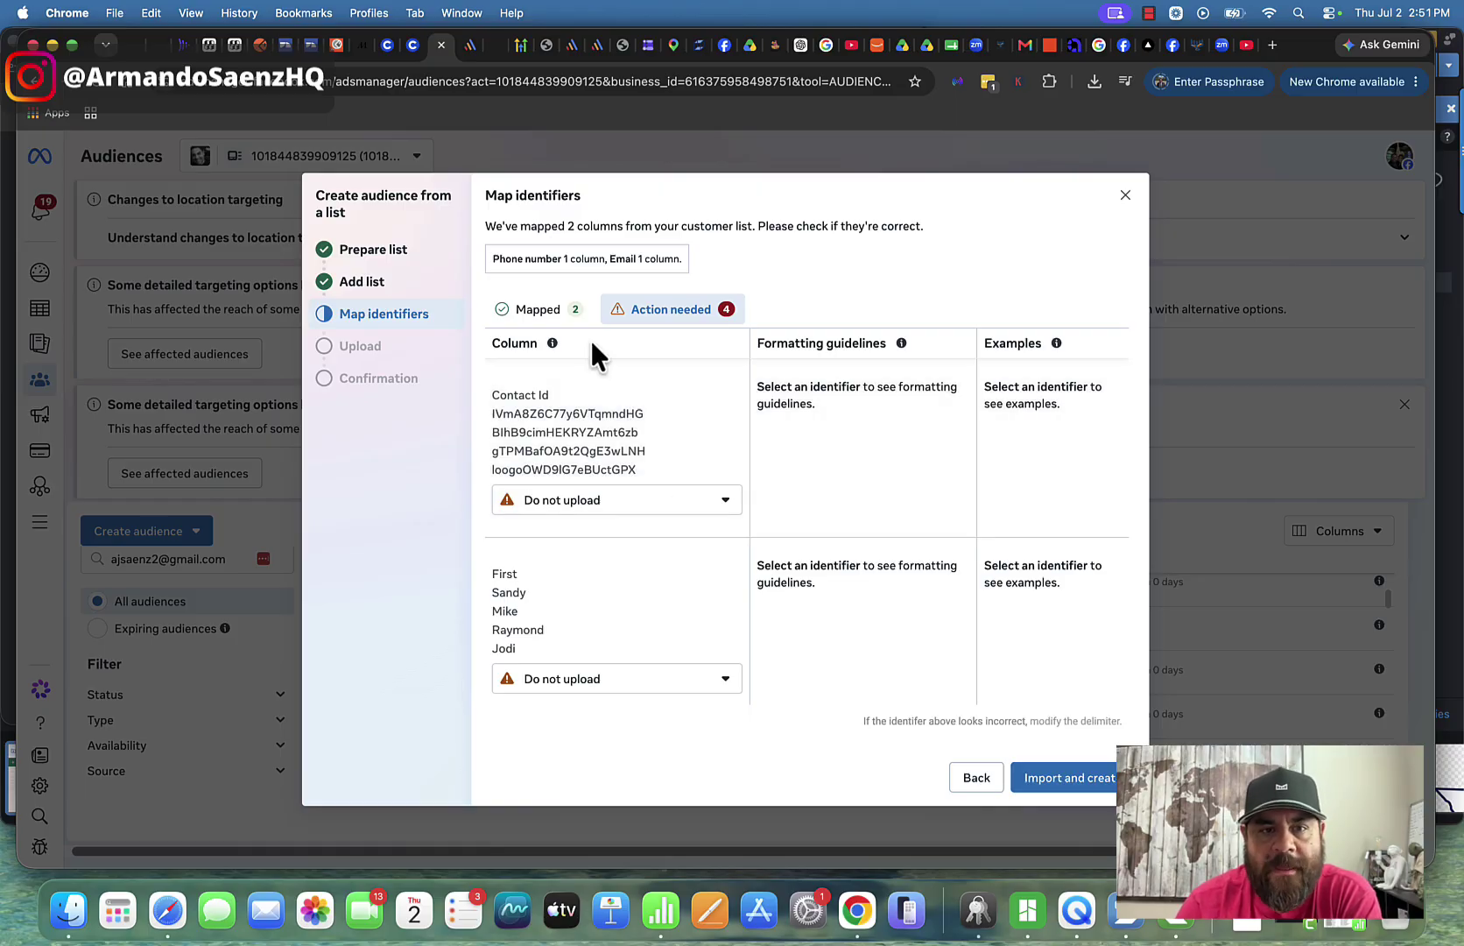
Step: Check the mapped phone number and email columns, then return to the columns needing action
left_click(539, 316)
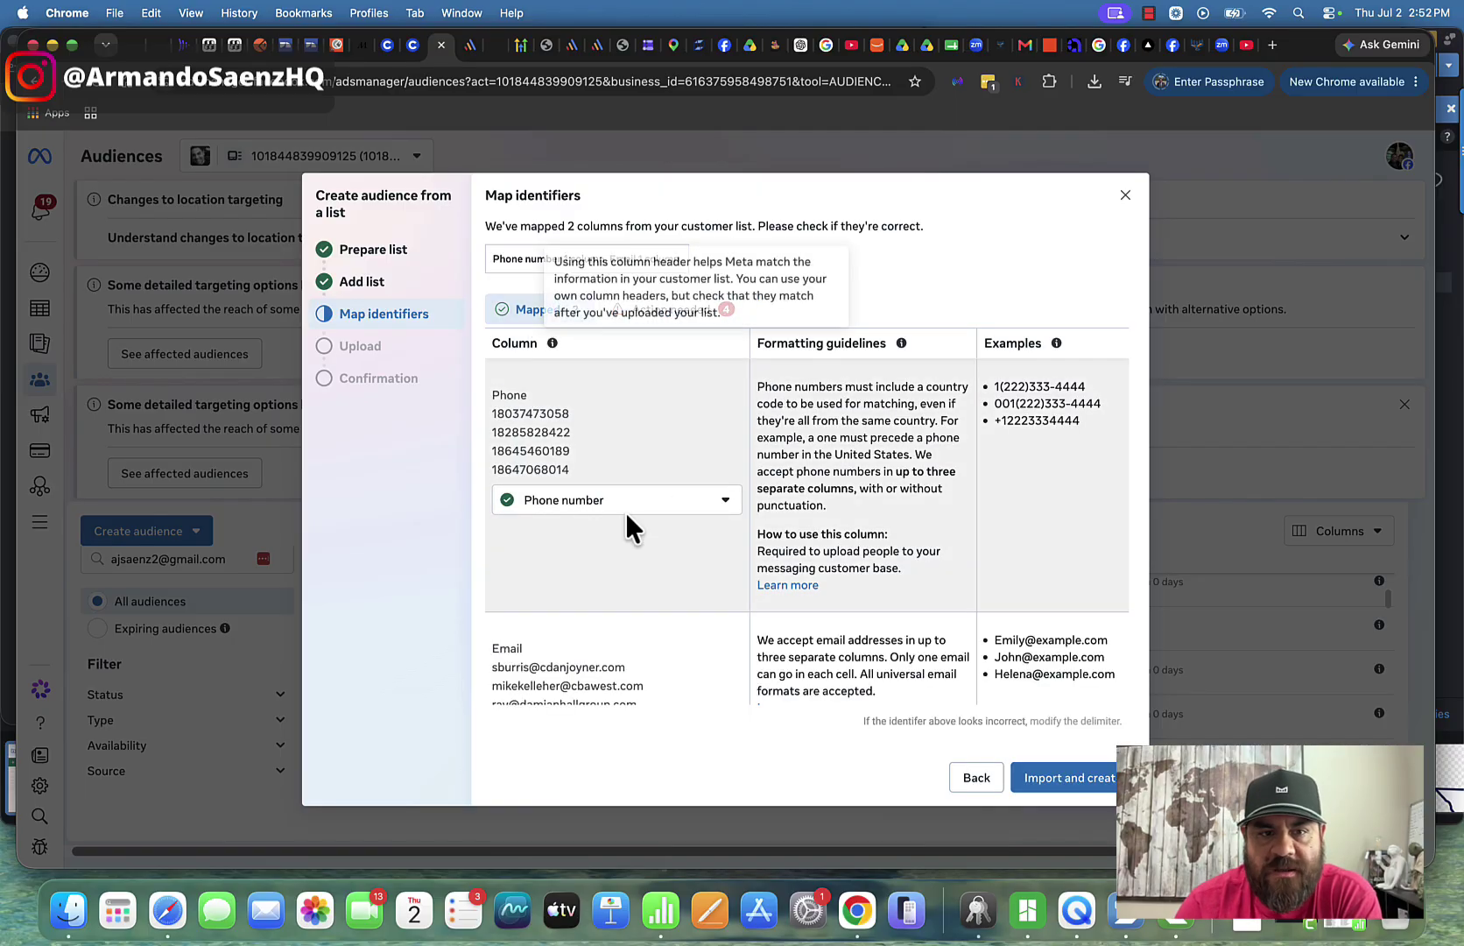
scroll(604, 526, "down", 2)
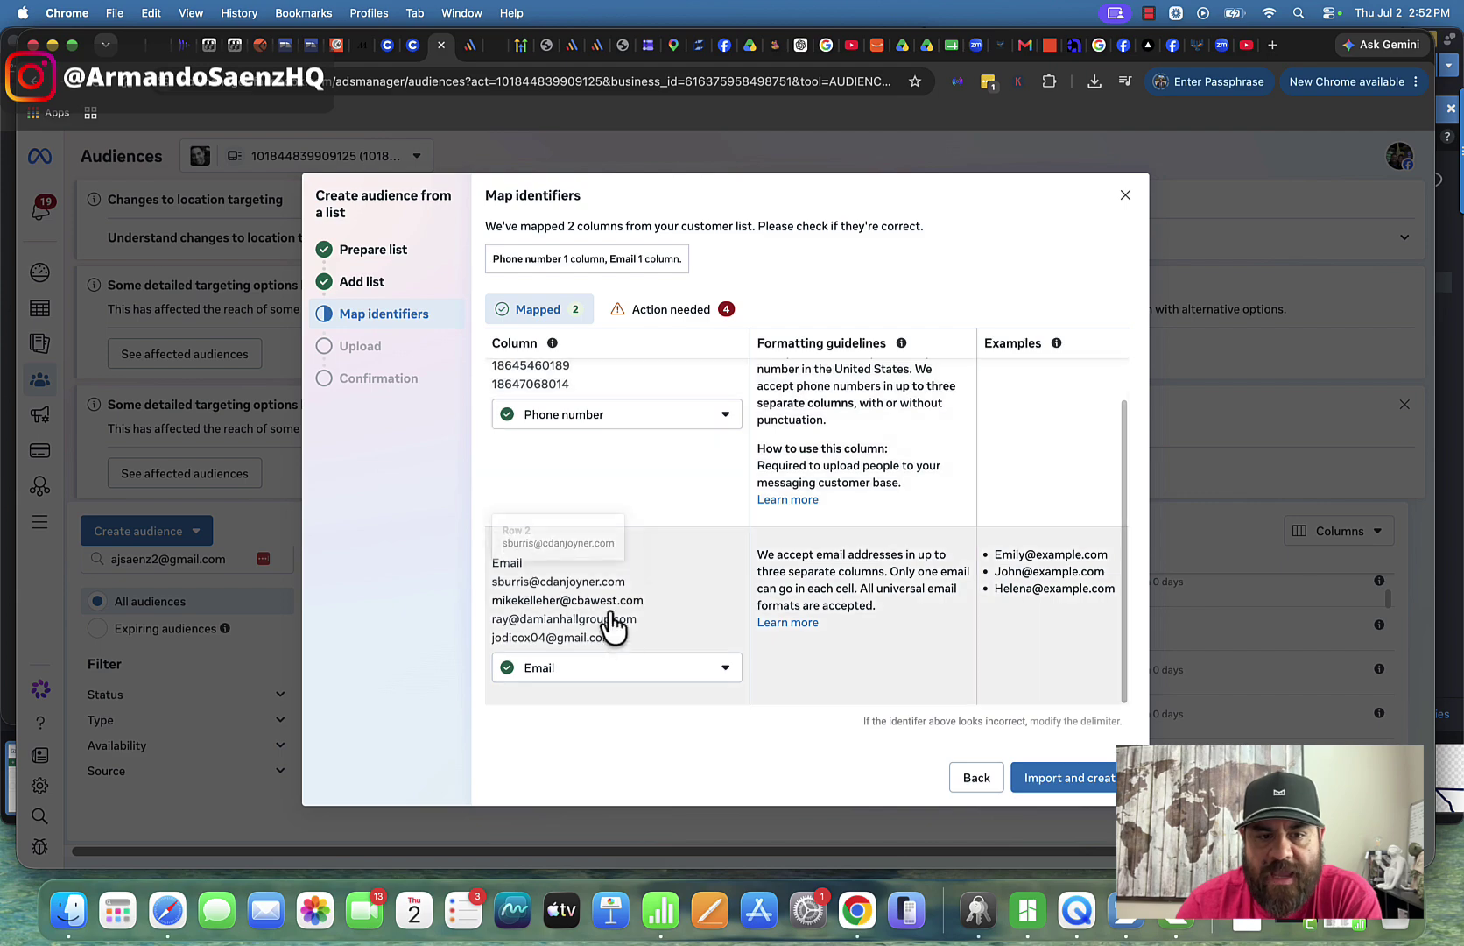
left_click(666, 312)
Step: Map the list's First column to the First name identifier
scroll(664, 562, "down", 1)
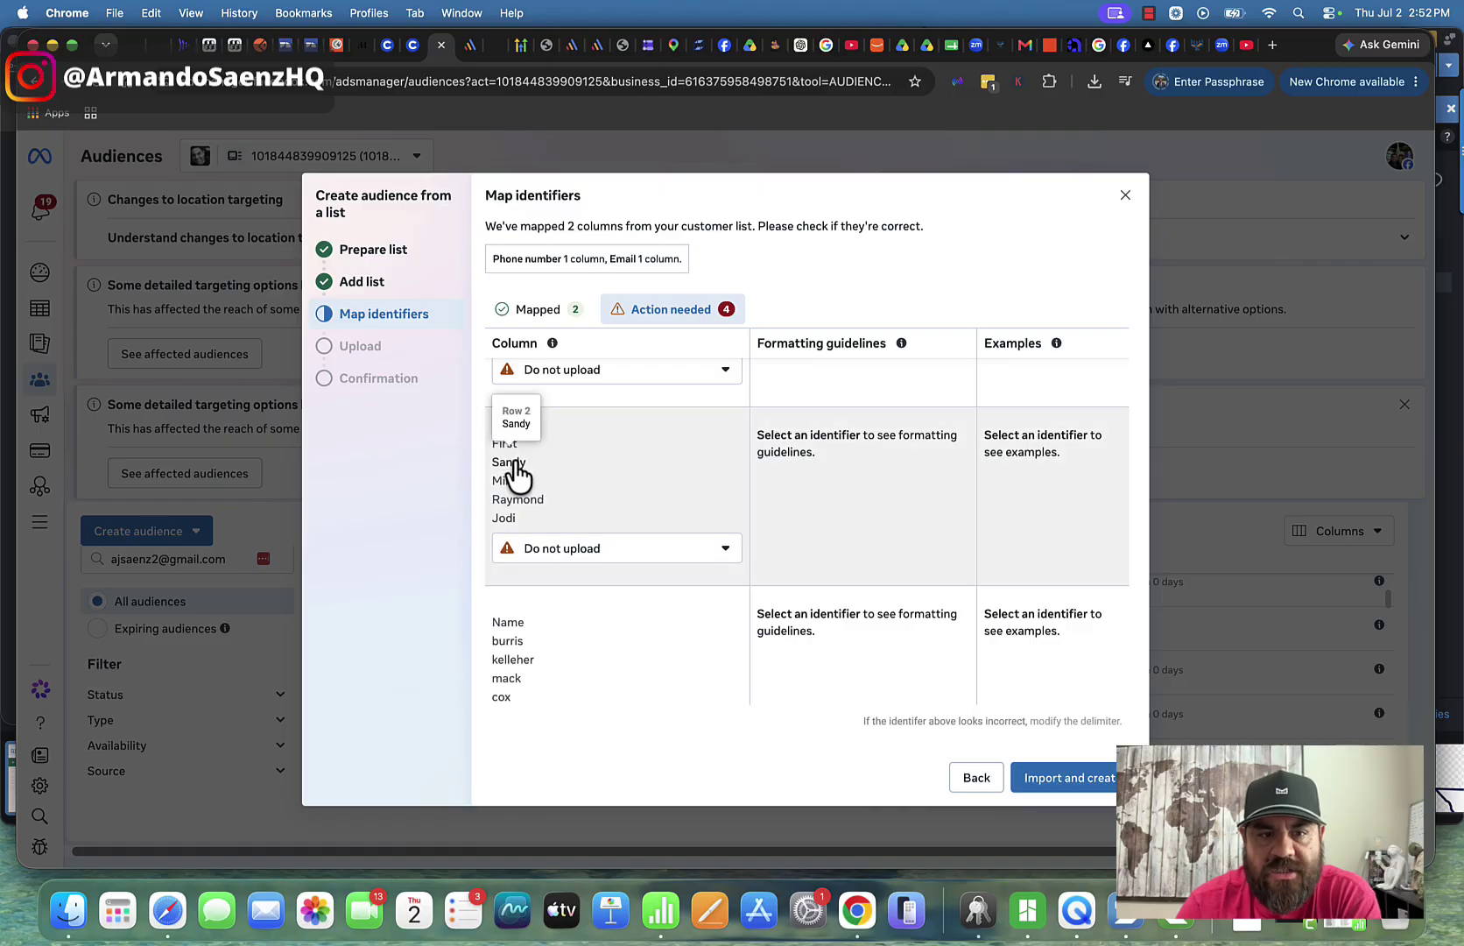
left_click(686, 549)
scroll(635, 430, "up", 2)
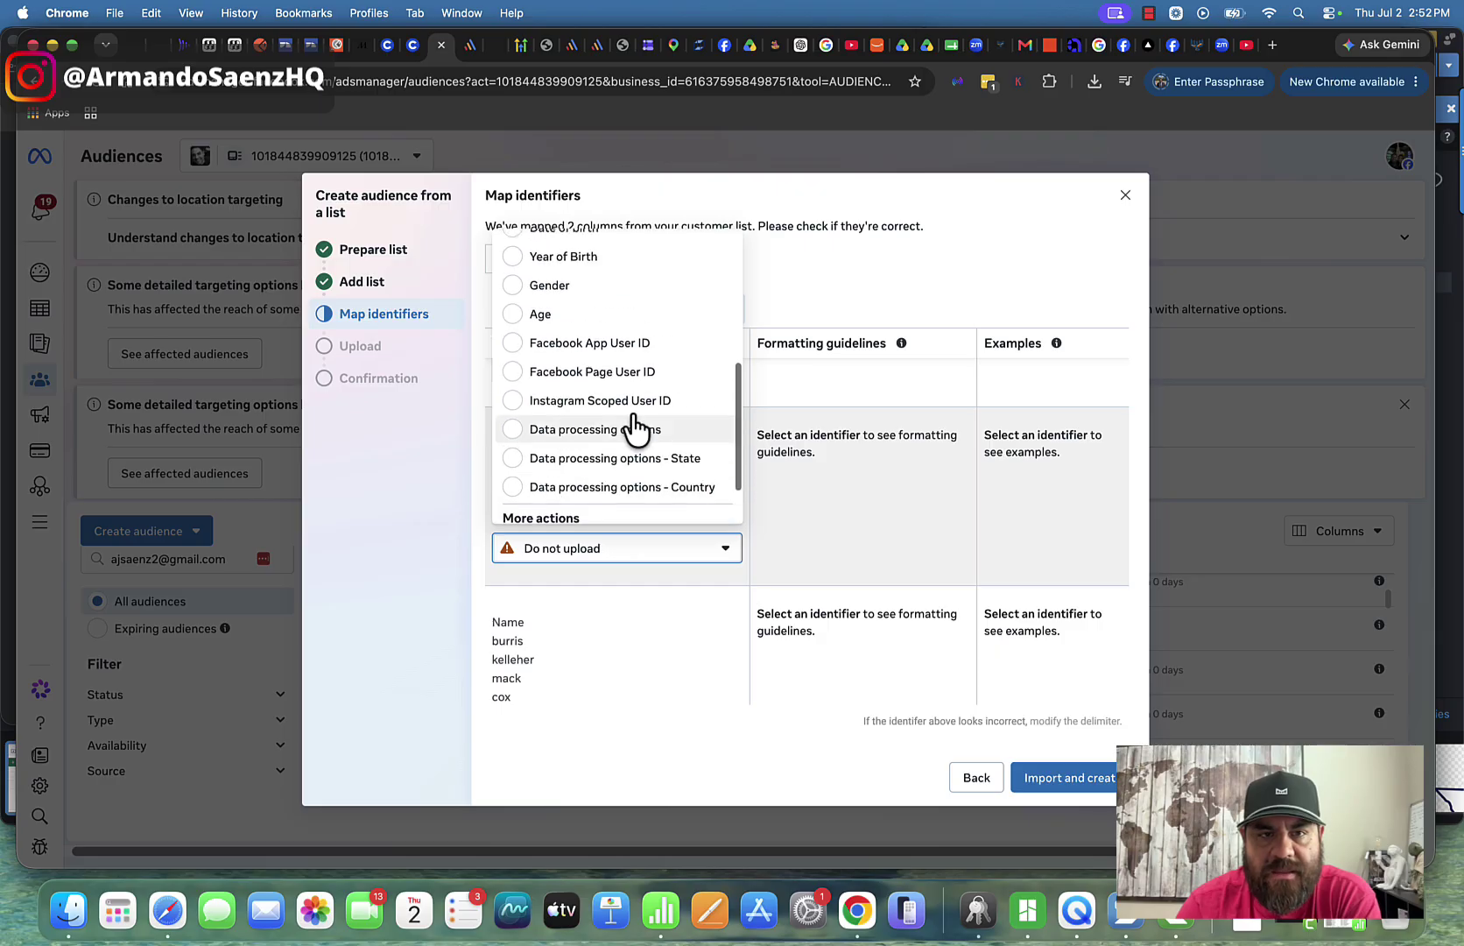
scroll(635, 430, "up", 5)
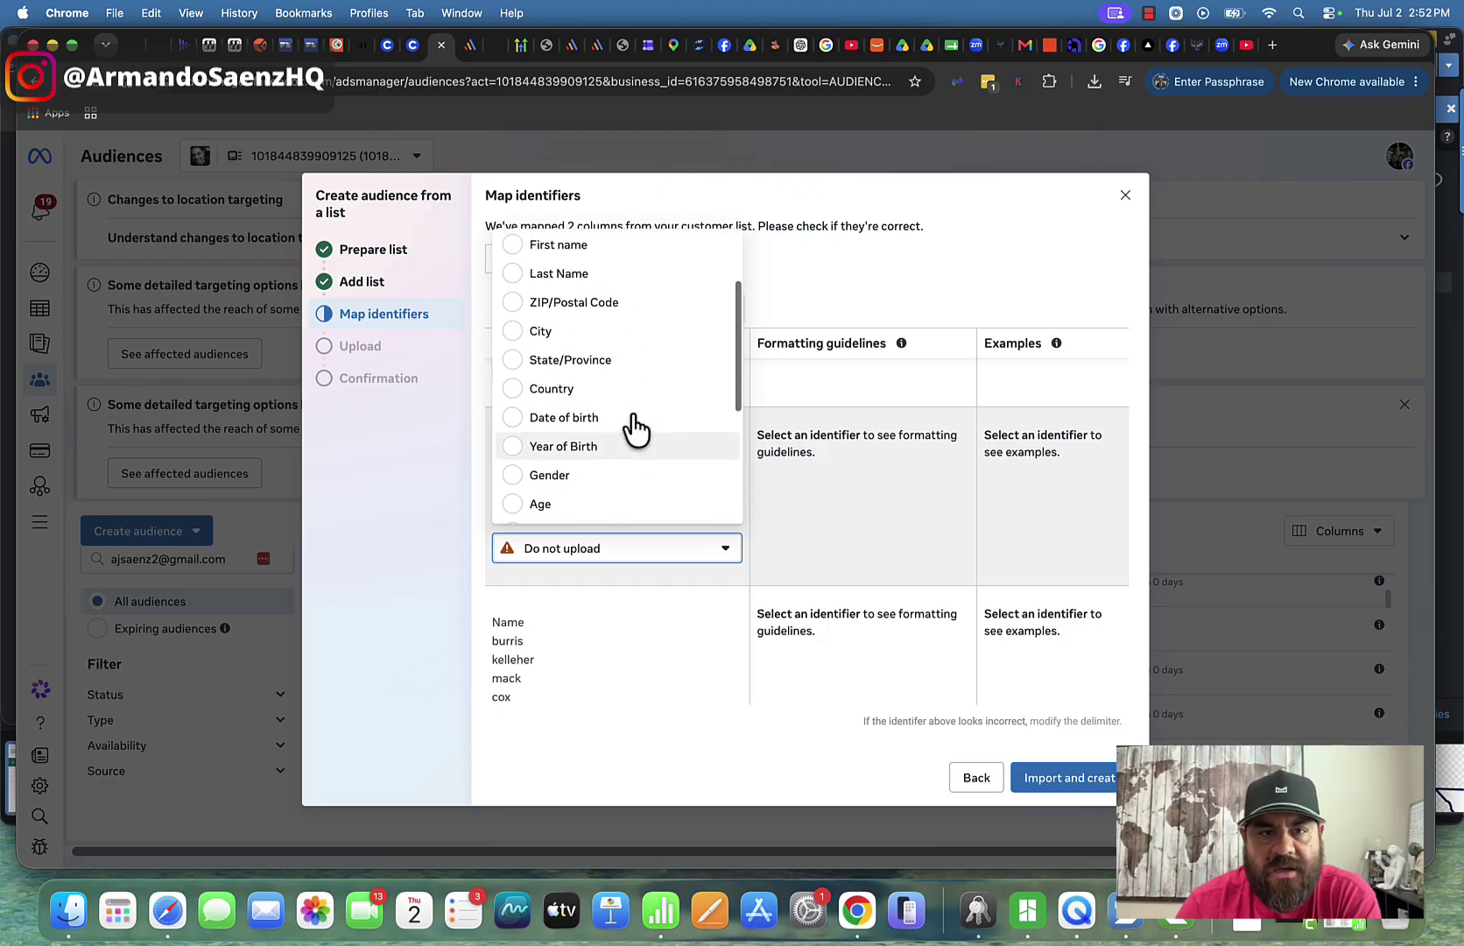
scroll(635, 430, "up", 2)
left_click(517, 315)
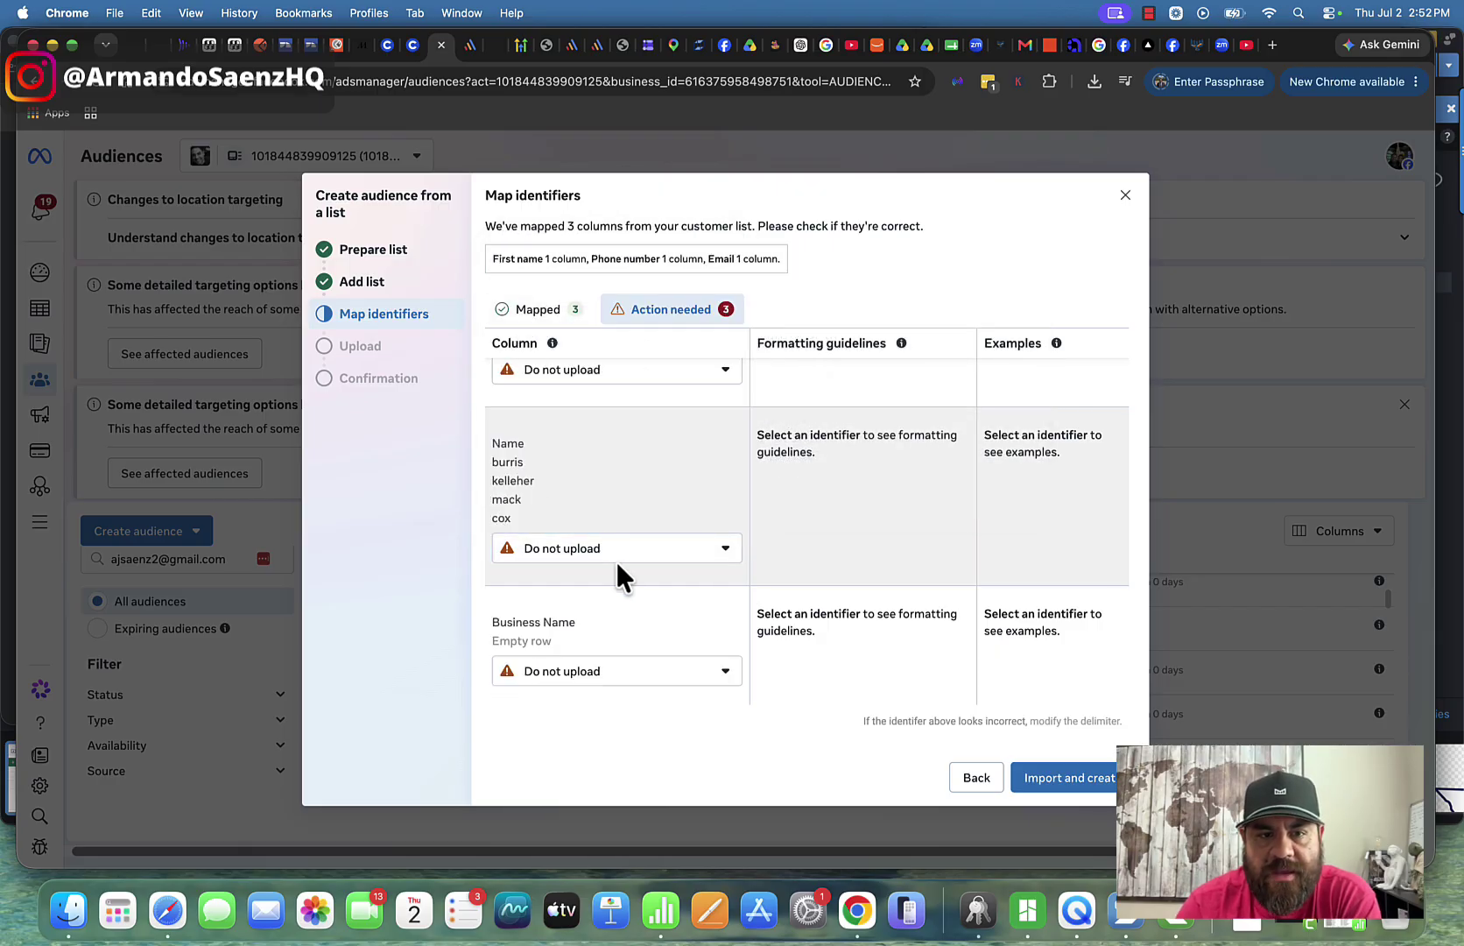
Step: Map the list's Name column to the Last Name identifier
left_click(701, 559)
scroll(618, 394, "up", 5)
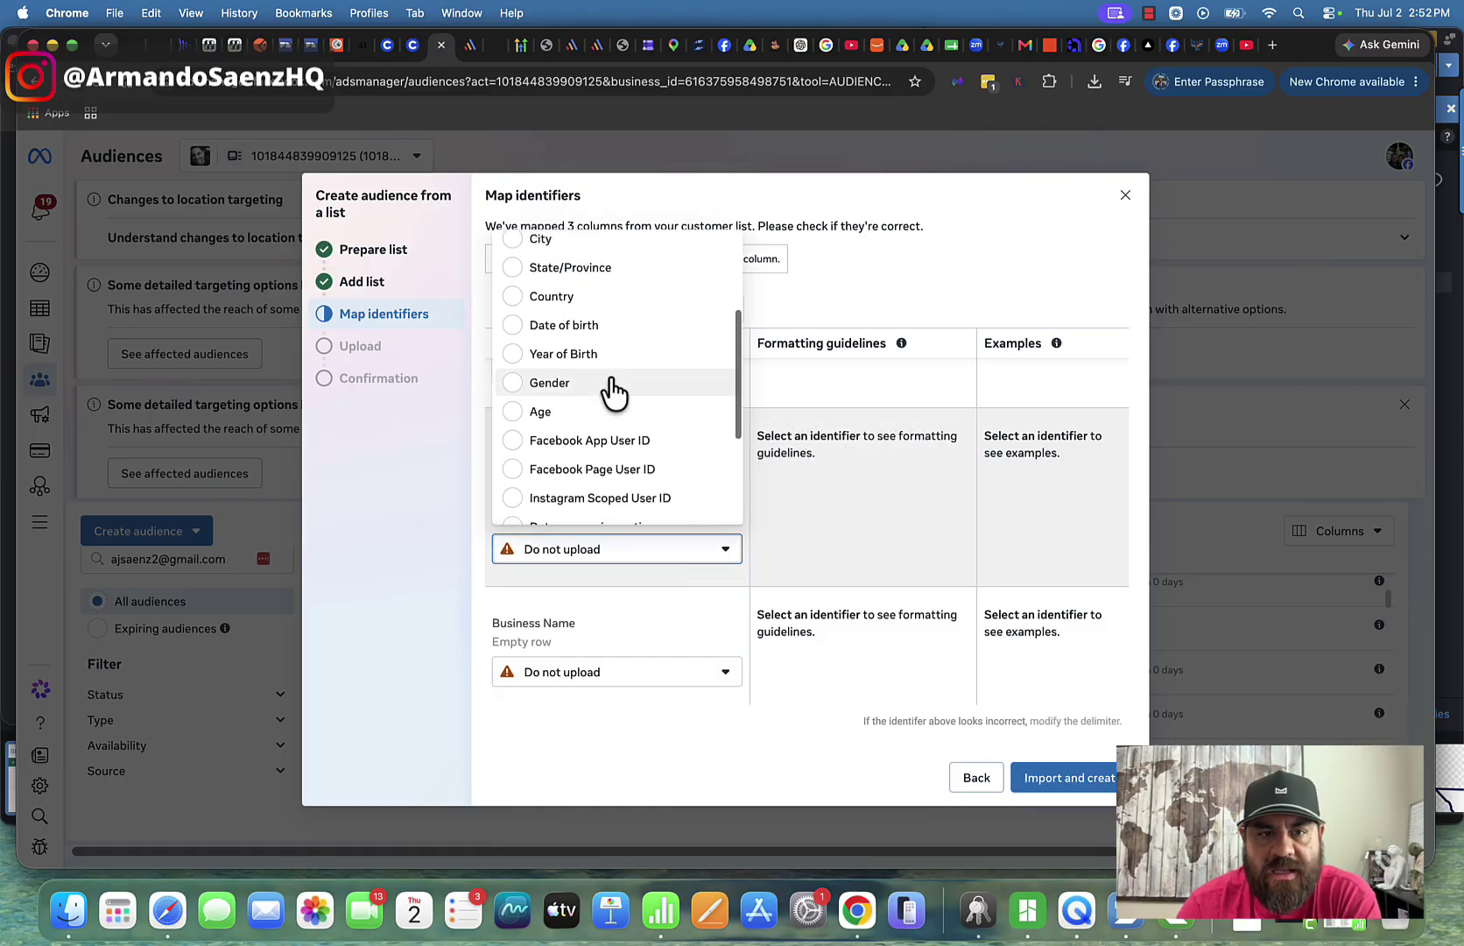
scroll(613, 392, "up", 5)
left_click(518, 330)
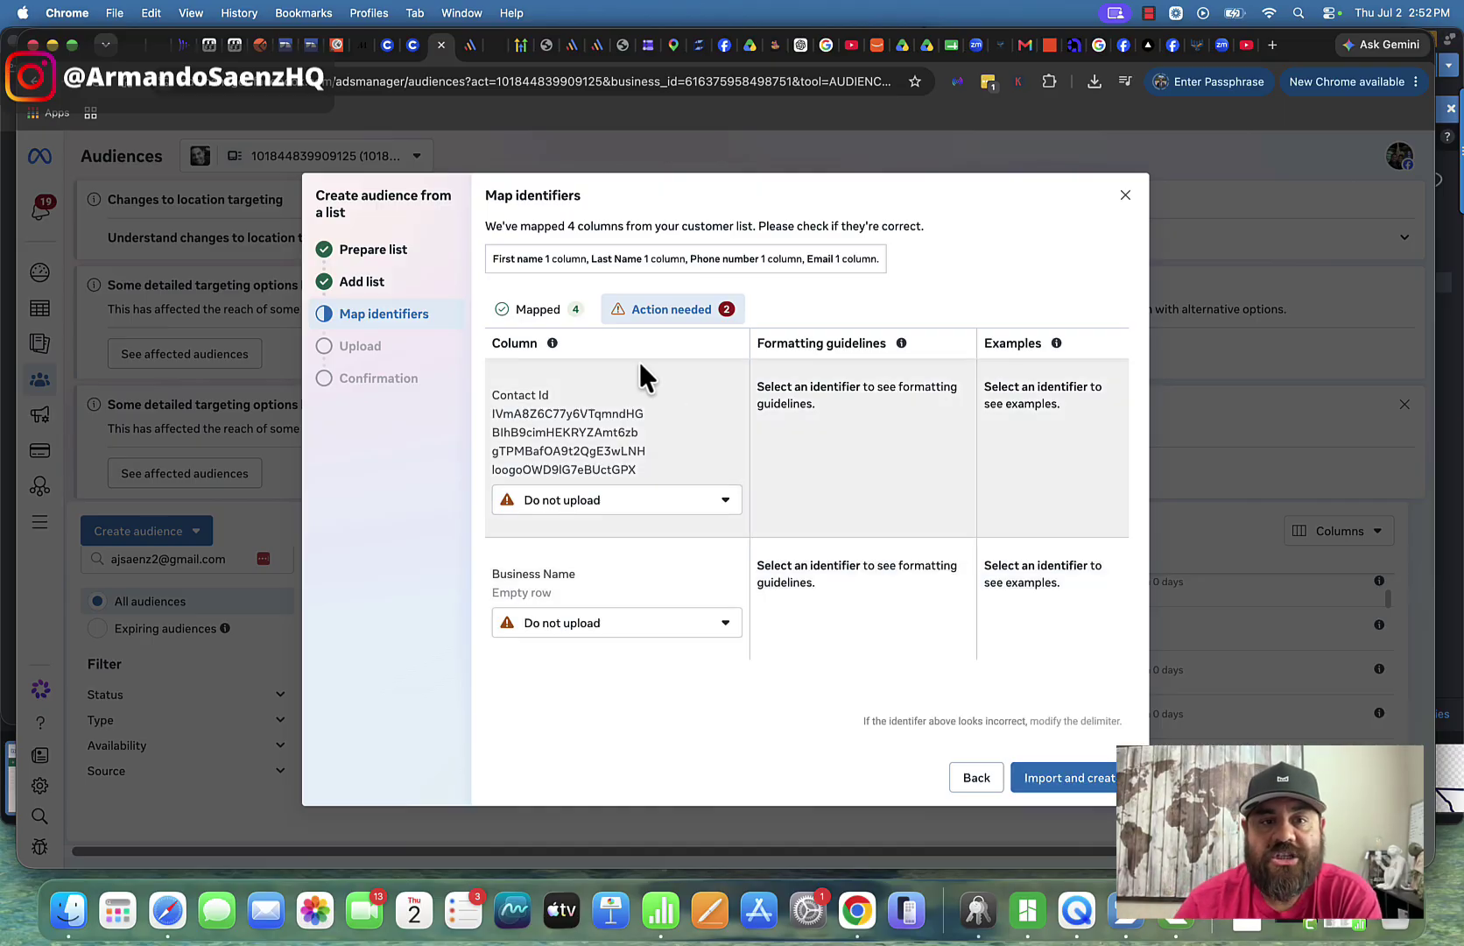
Step: Review the mapped columns, then import the list and create the audience with Contact Id and Business Name not uploaded
left_click(537, 310)
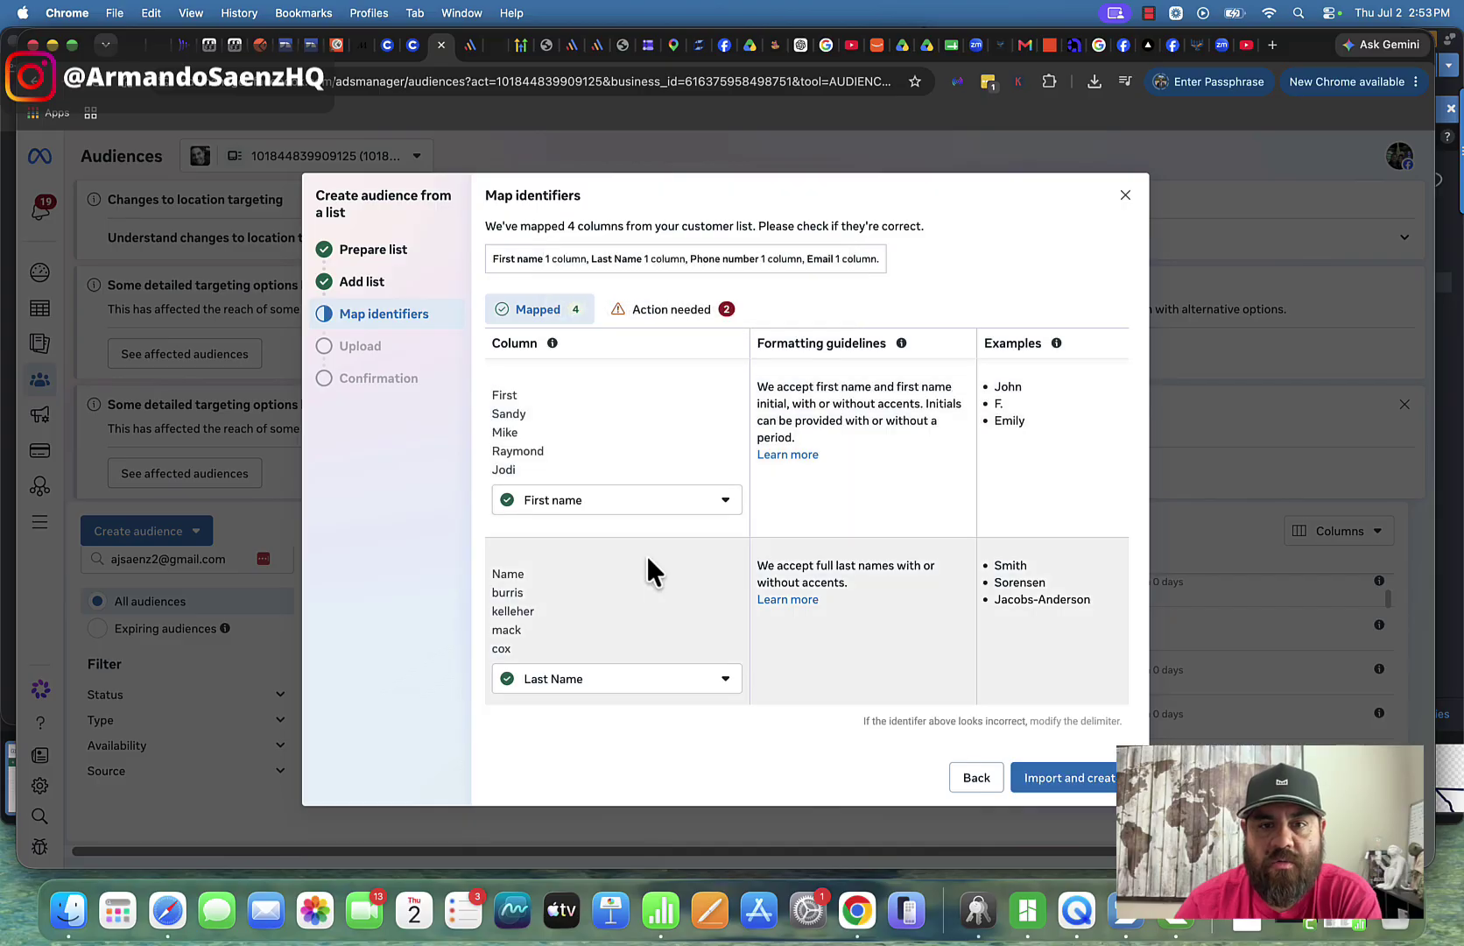
scroll(648, 562, "down", 3)
scroll(647, 561, "up", 5)
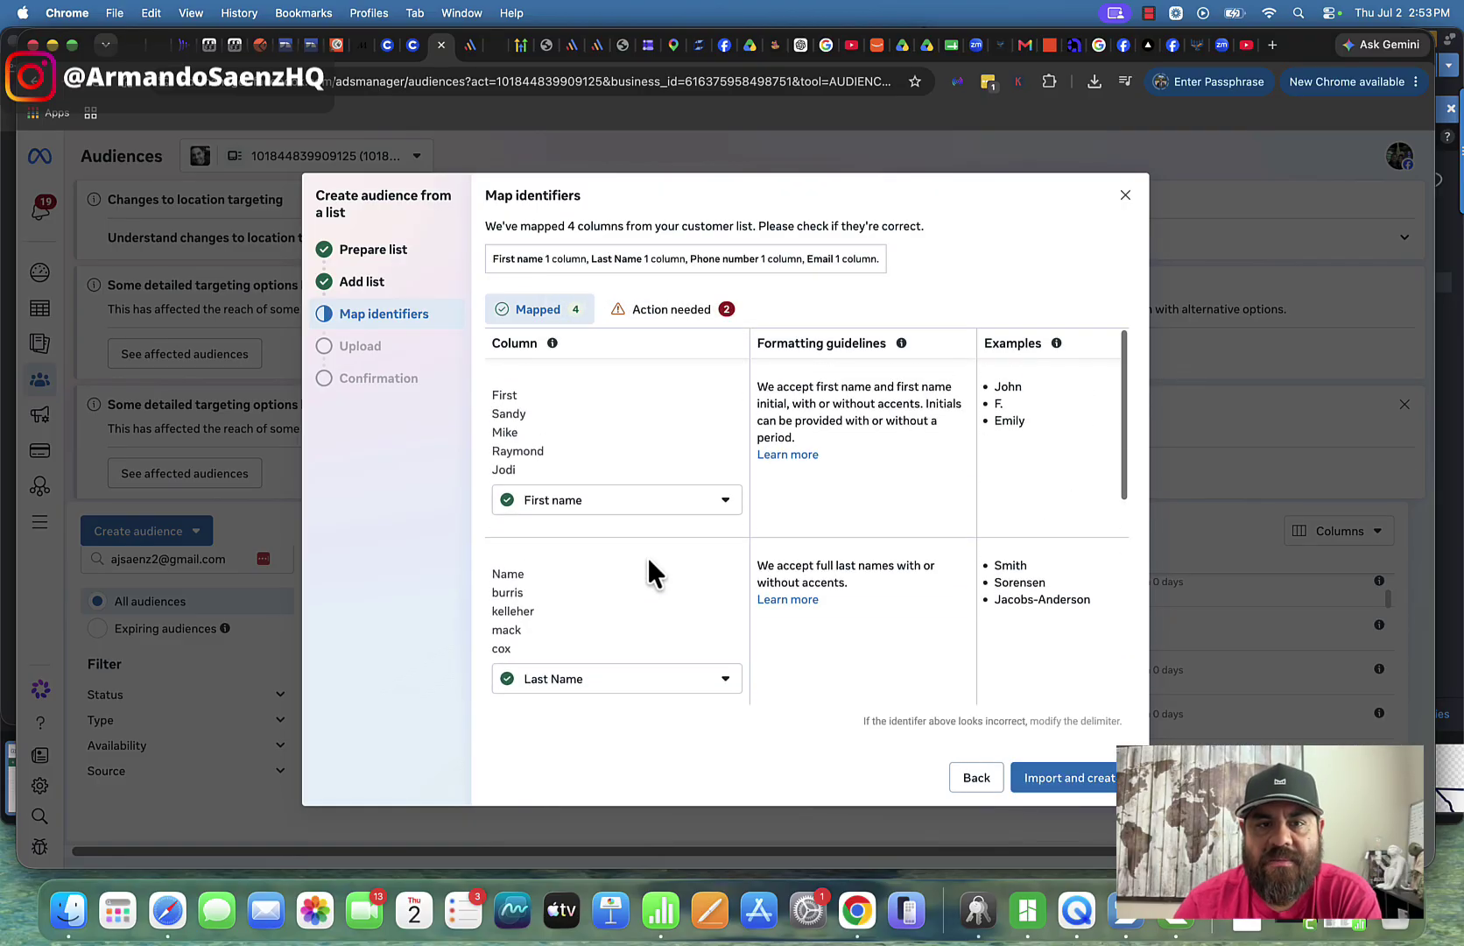
left_click(663, 323)
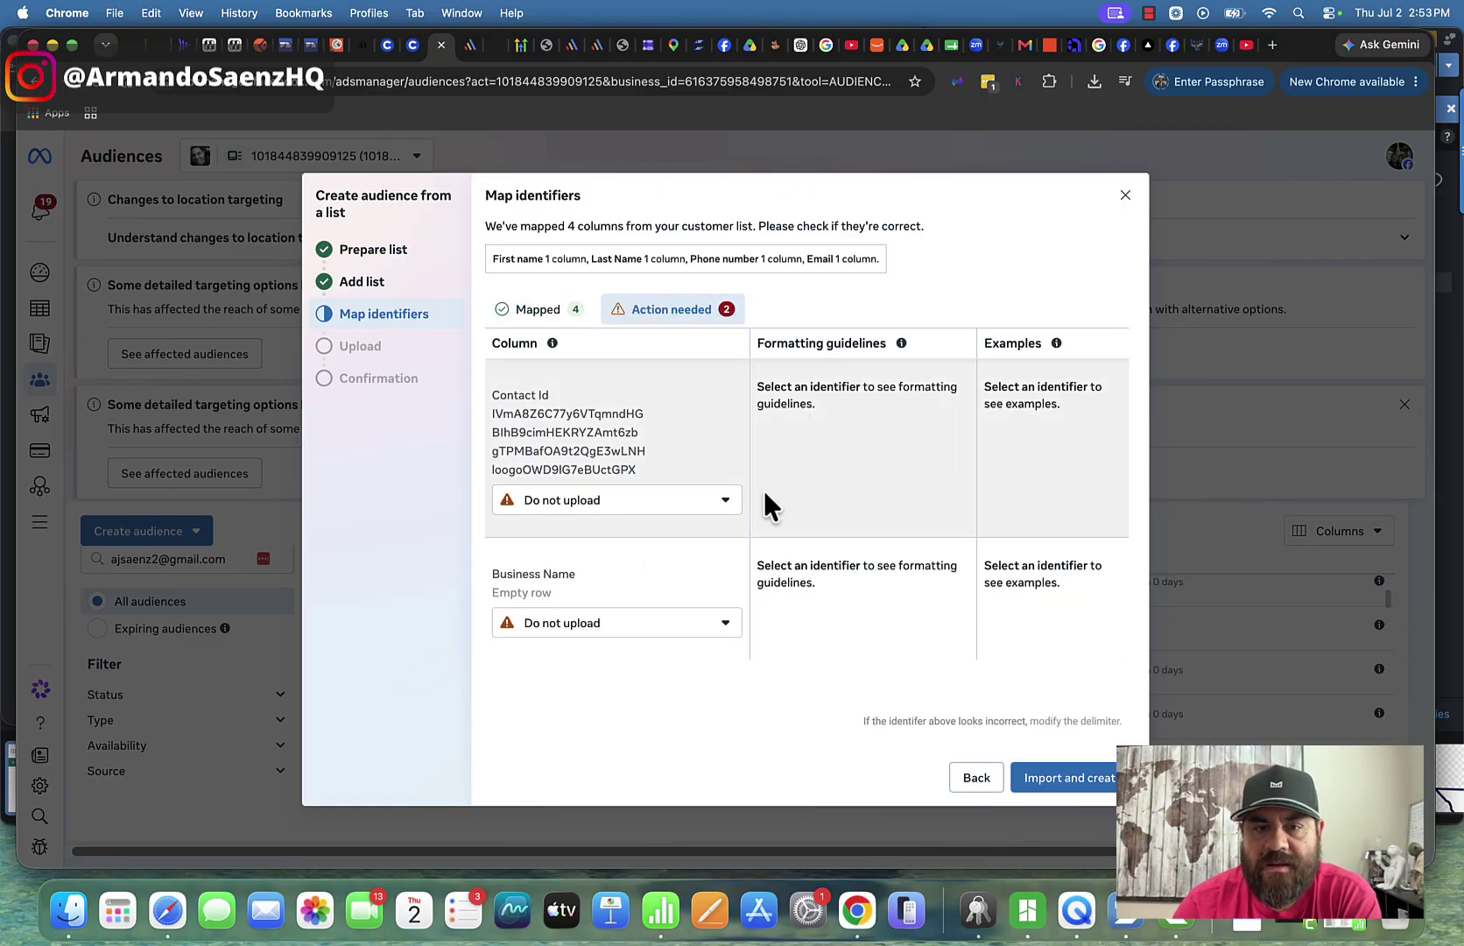
left_click(1052, 781)
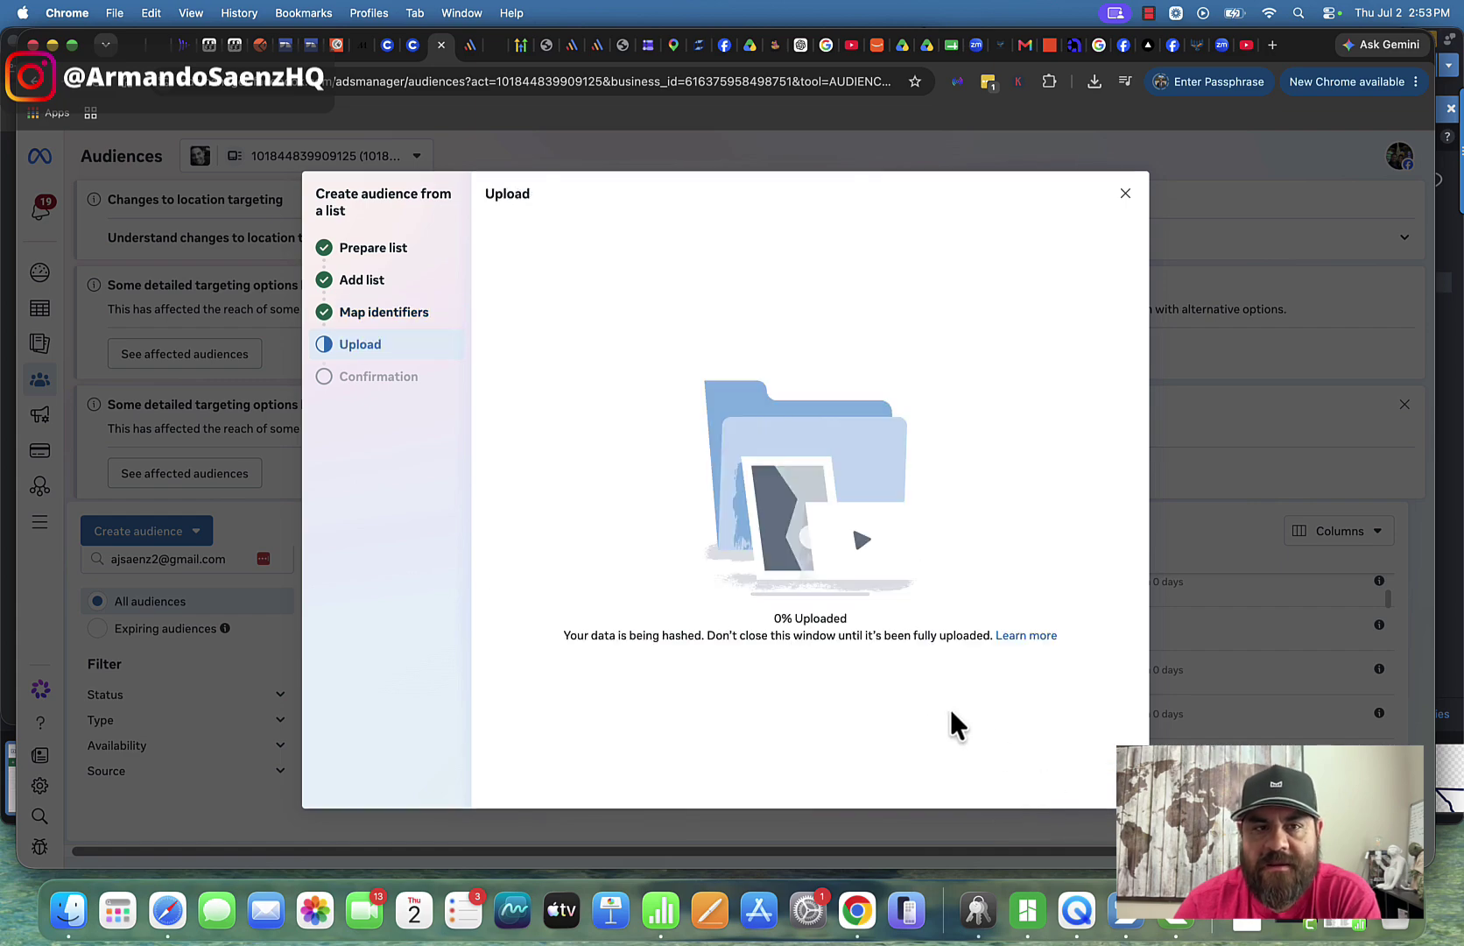
right_click(930, 714)
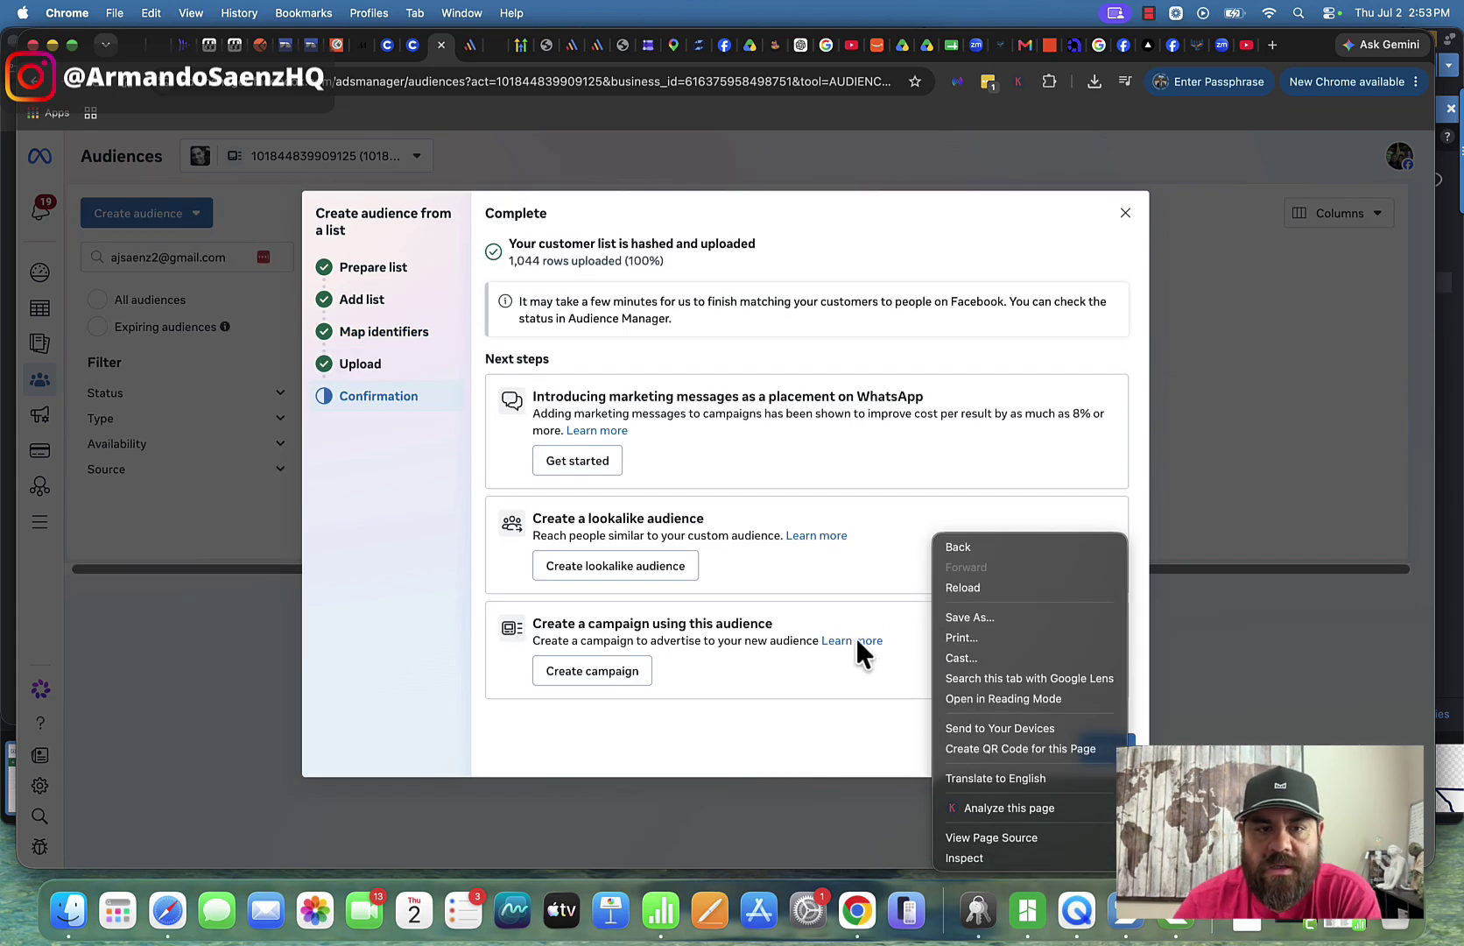
left_click(814, 711)
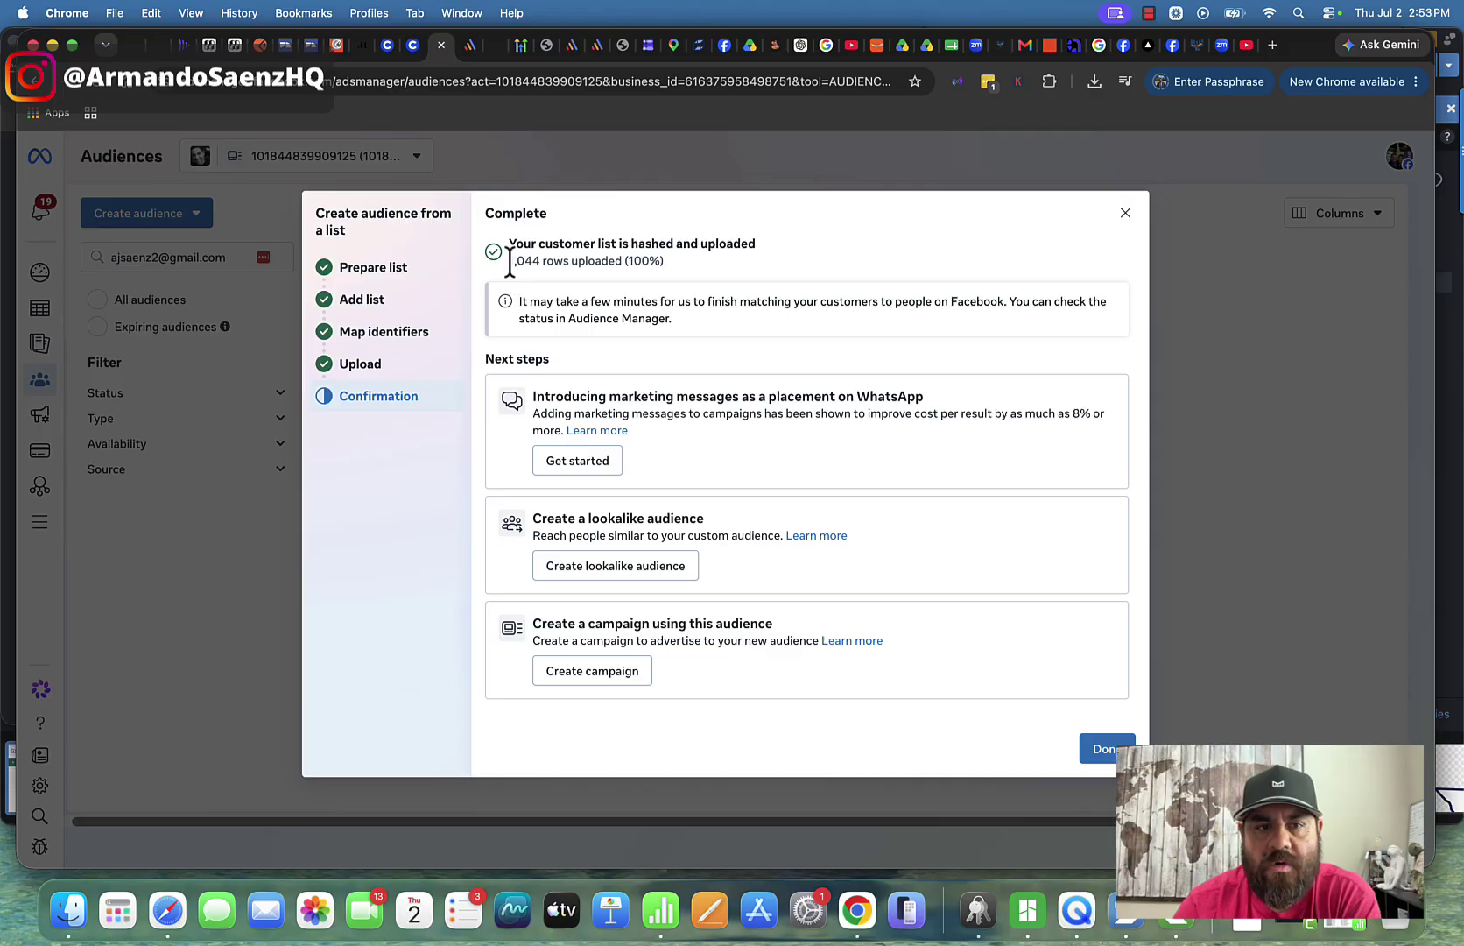
Step: Check the uploaded row count, finish the audience creation, and locate Home Owners Houston in the audience list
left_click_drag(503, 258, 586, 272)
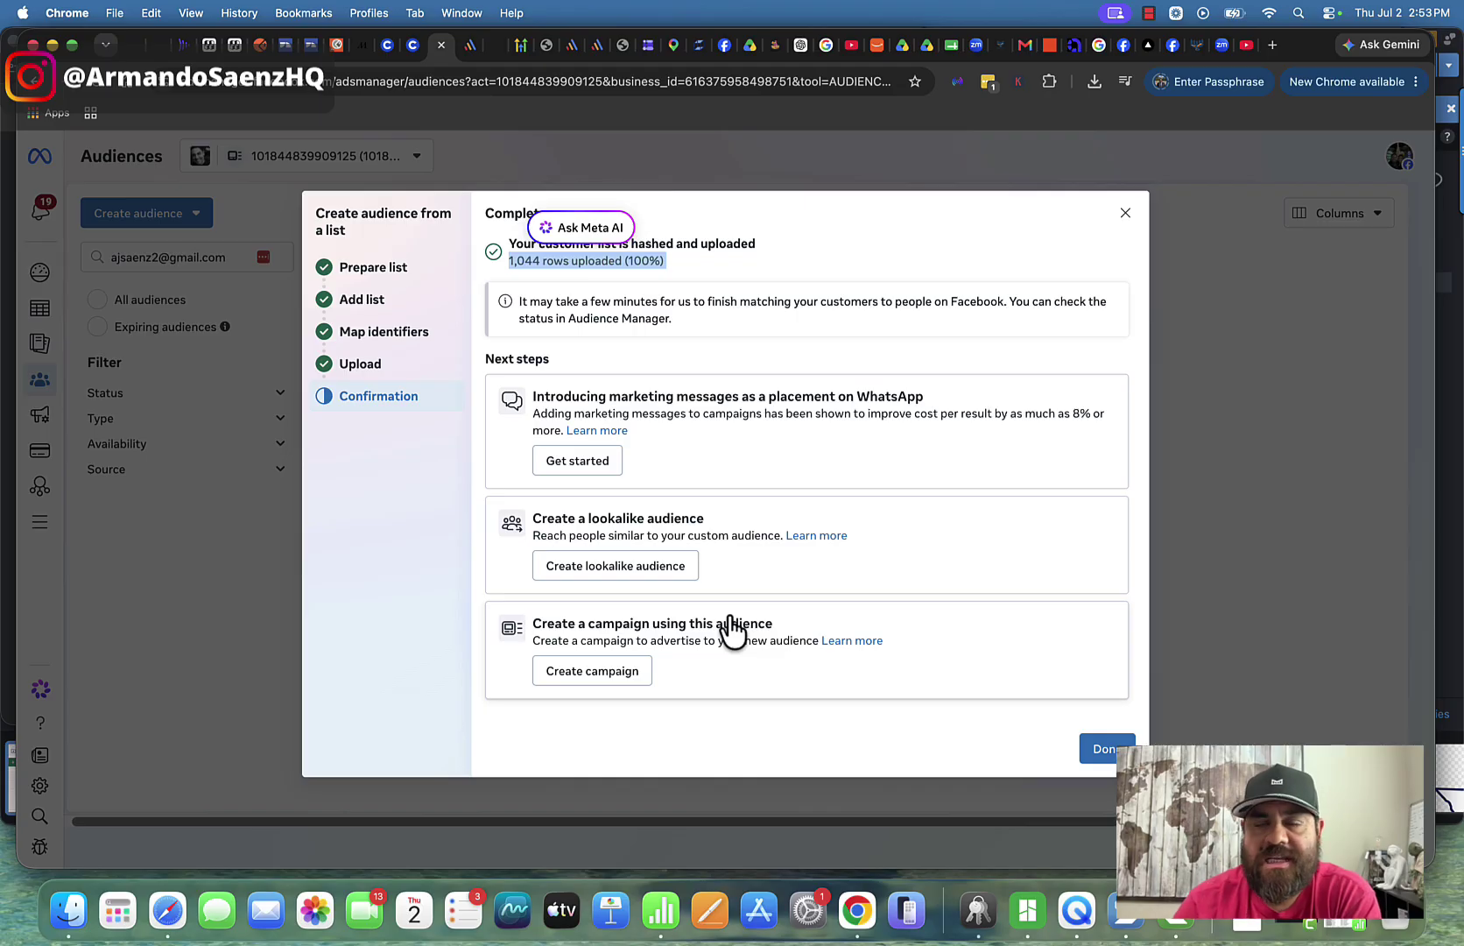
left_click(1101, 750)
scroll(447, 461, "down", 1)
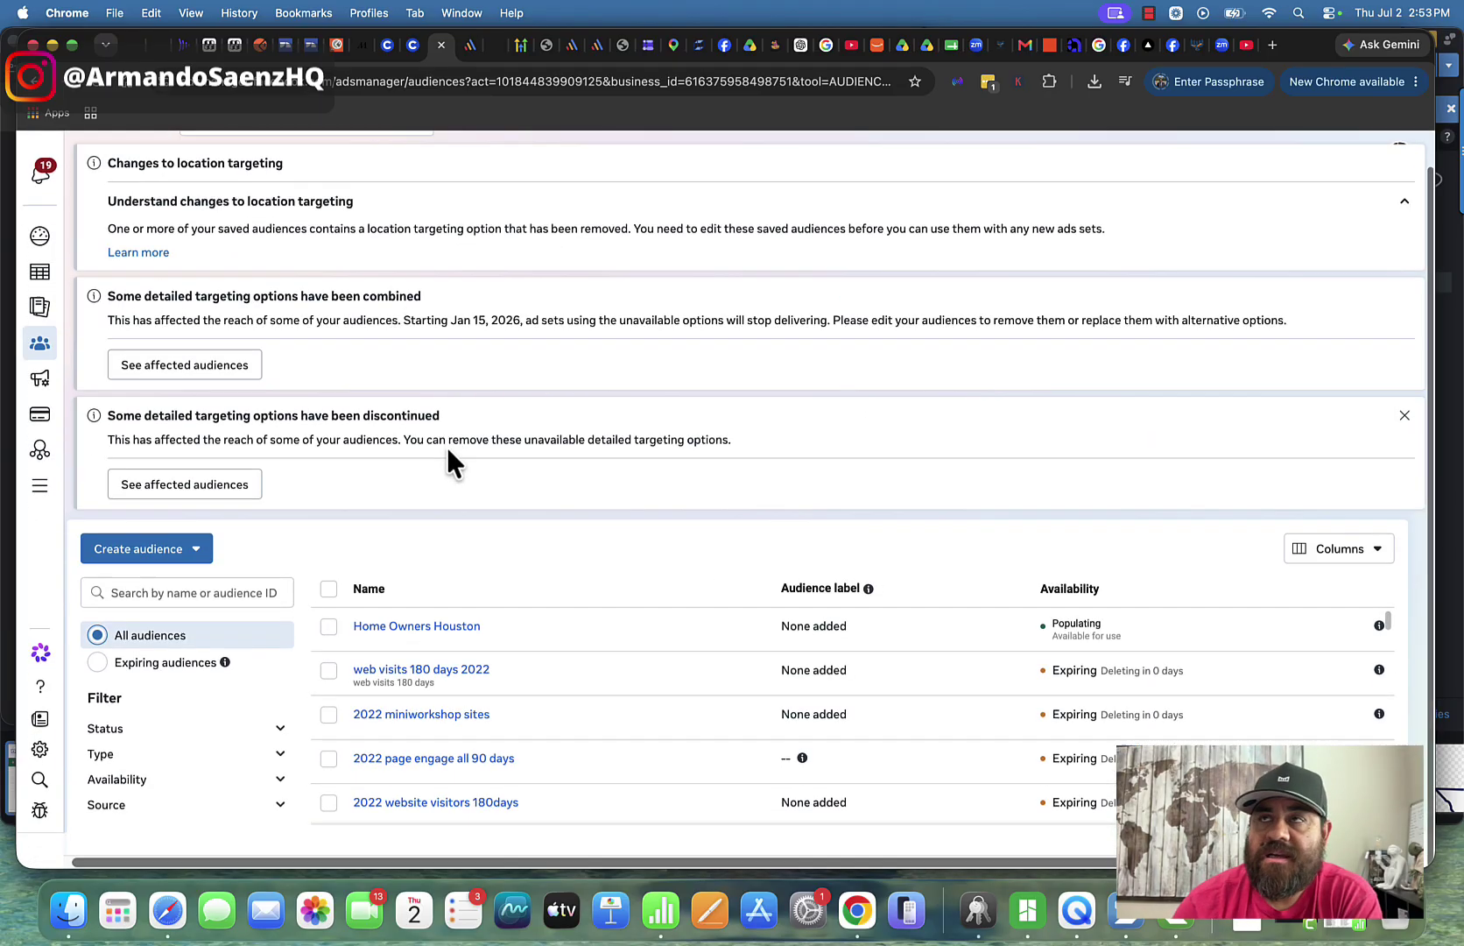
scroll(483, 610, "down", 1)
scroll(480, 615, "up", 2)
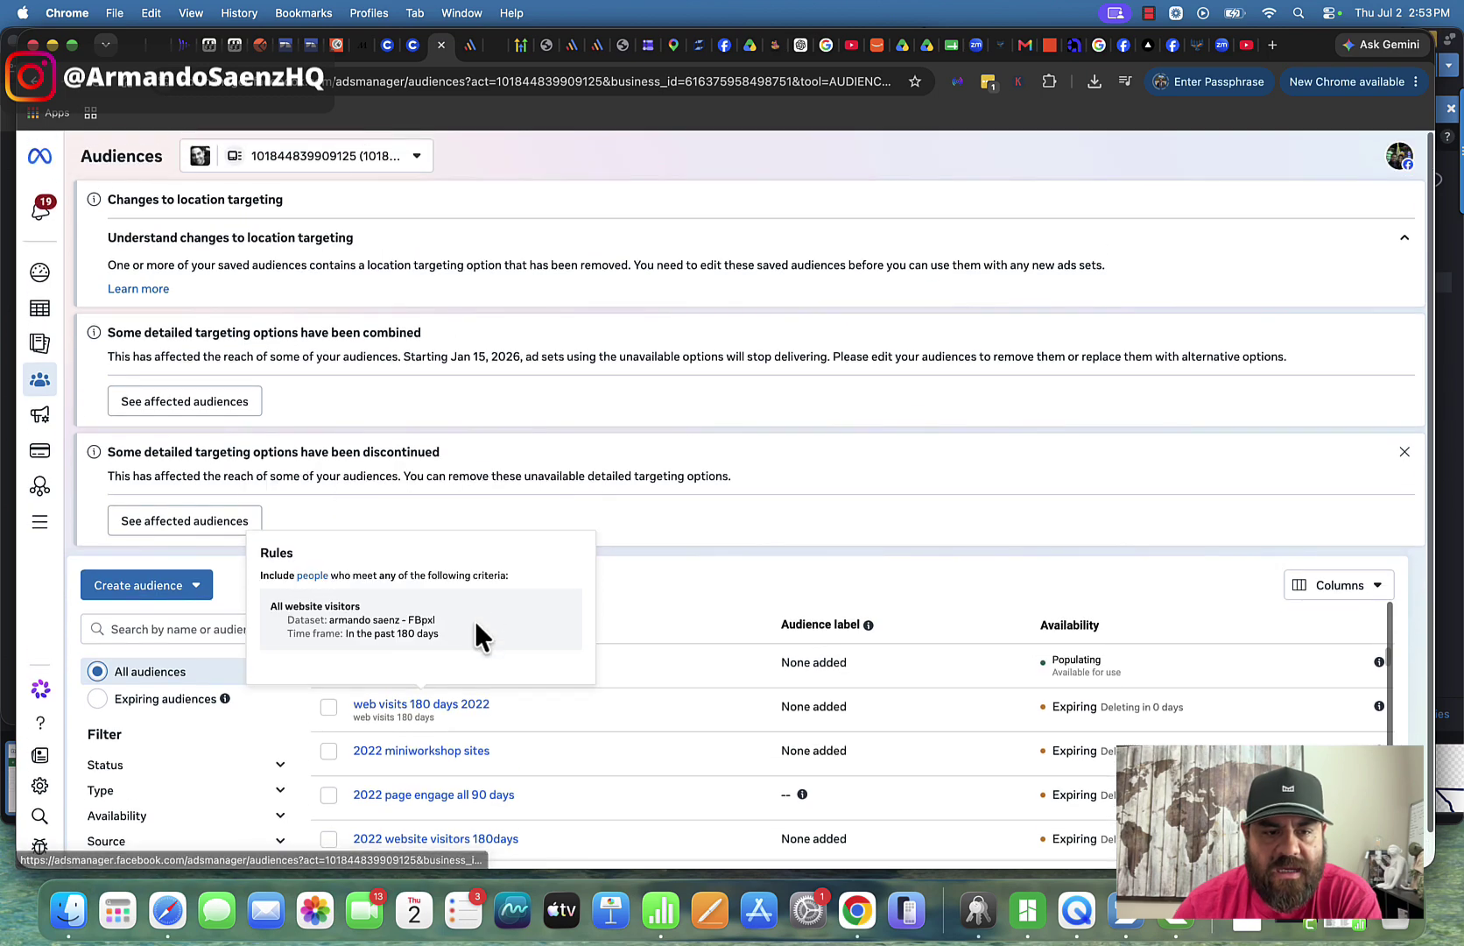
mouse_move(460, 674)
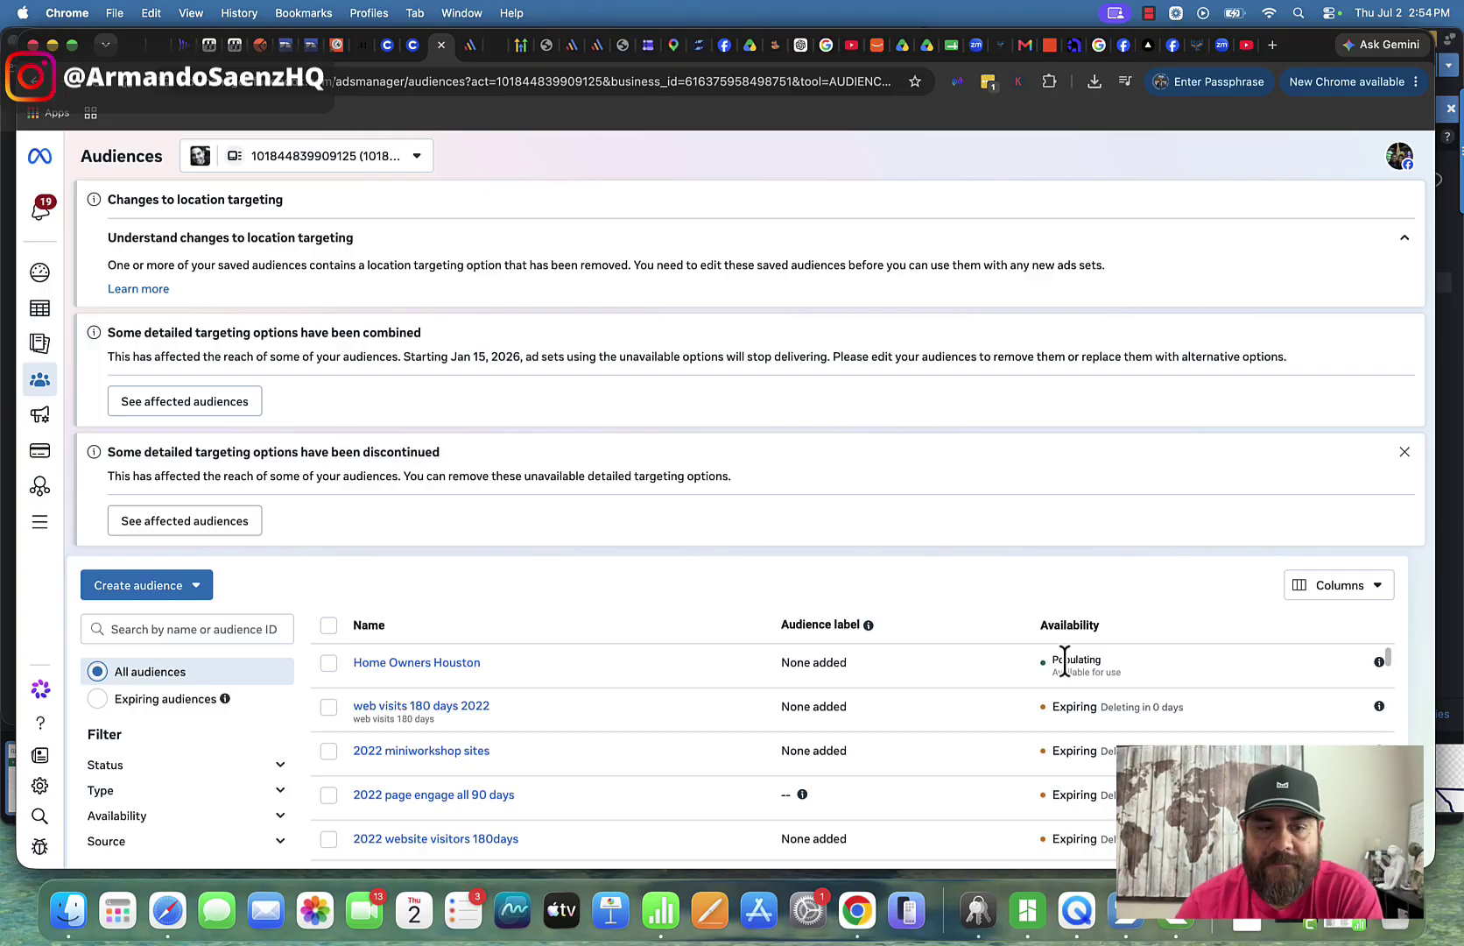
Step: Inspect the Home Owners Houston audience's editing options for adding, removing or replacing customers, then close them without changes
left_click(480, 666)
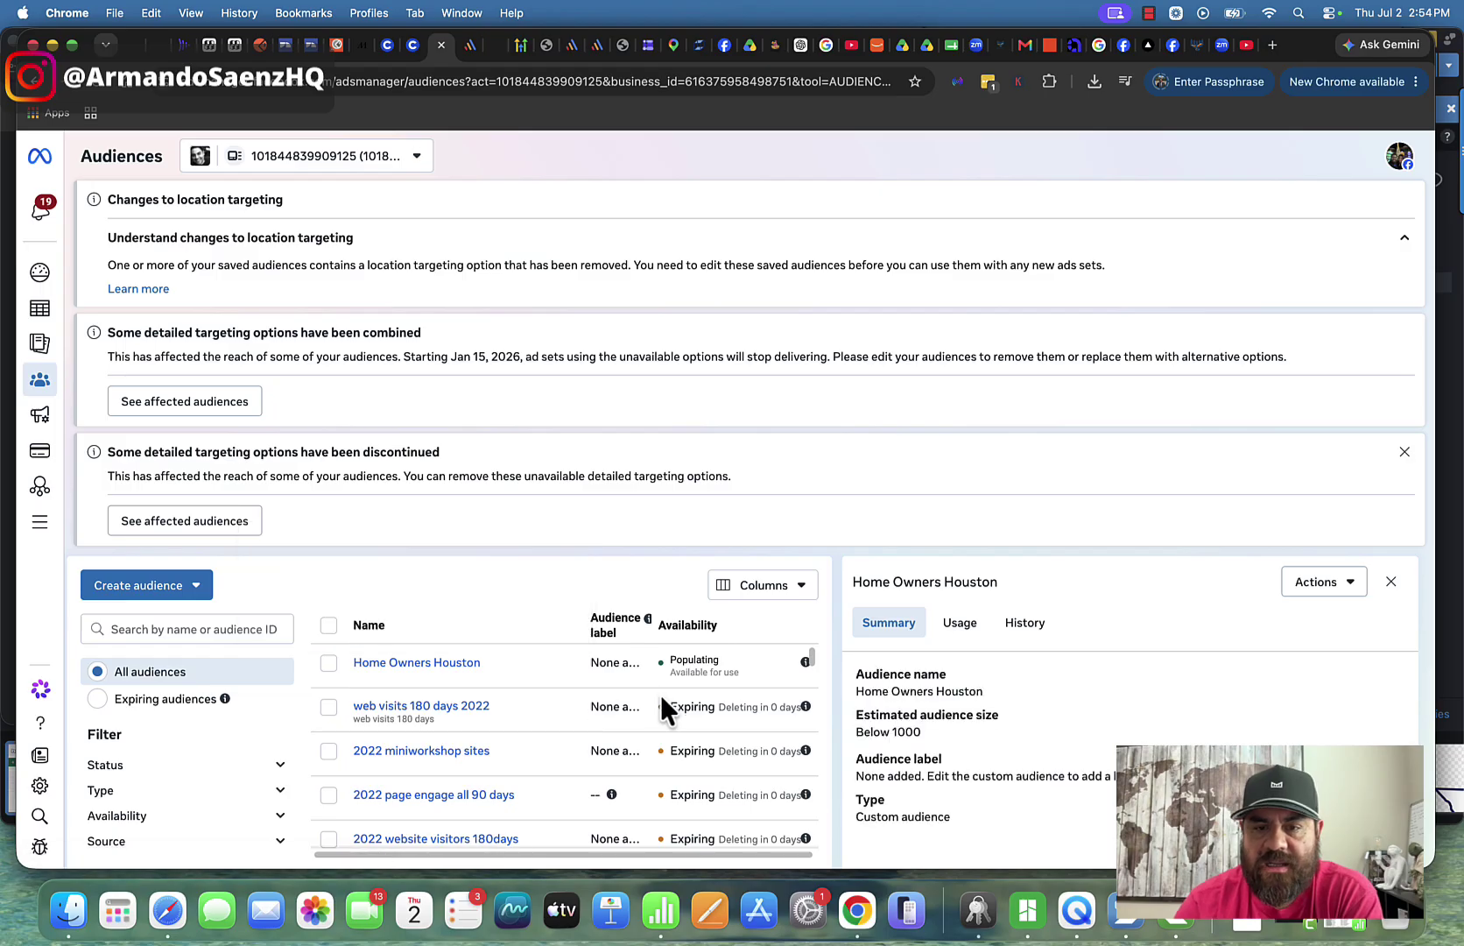
left_click(1325, 584)
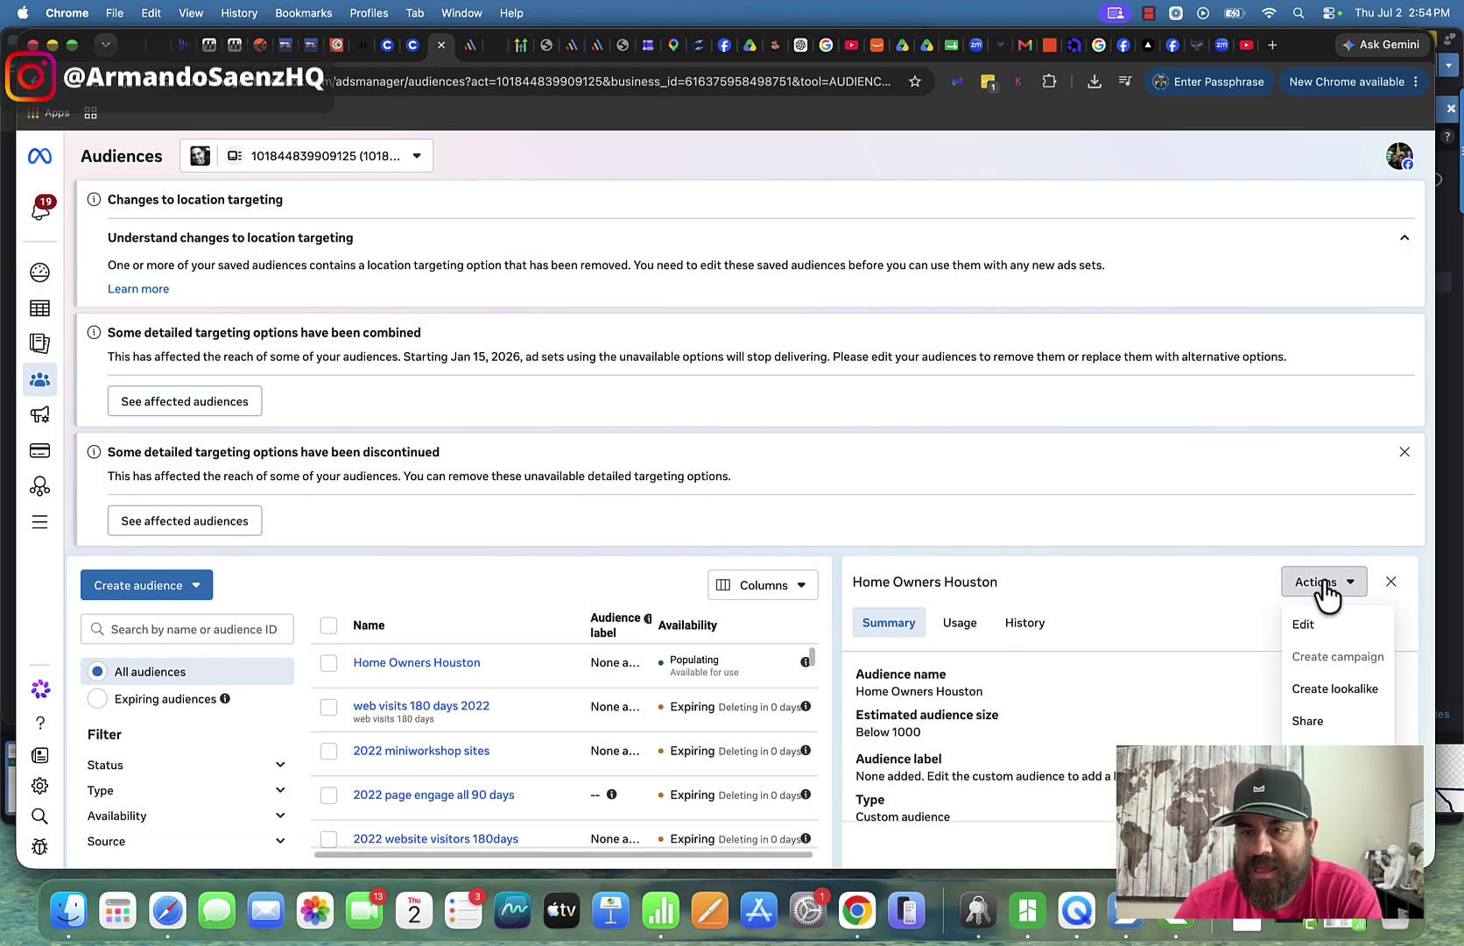
left_click(1300, 625)
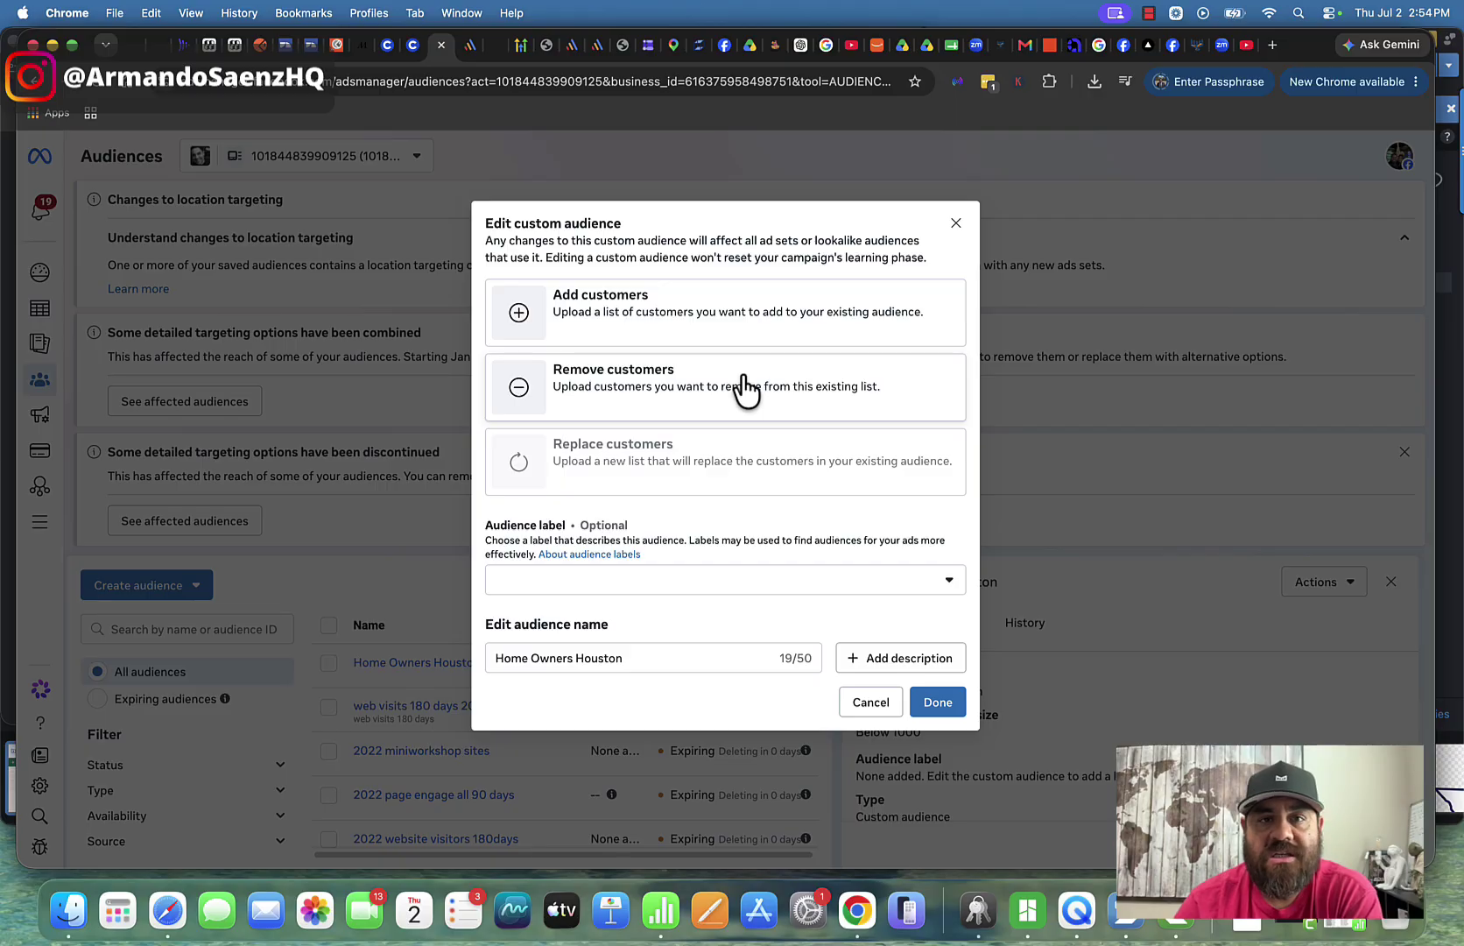
left_click(957, 224)
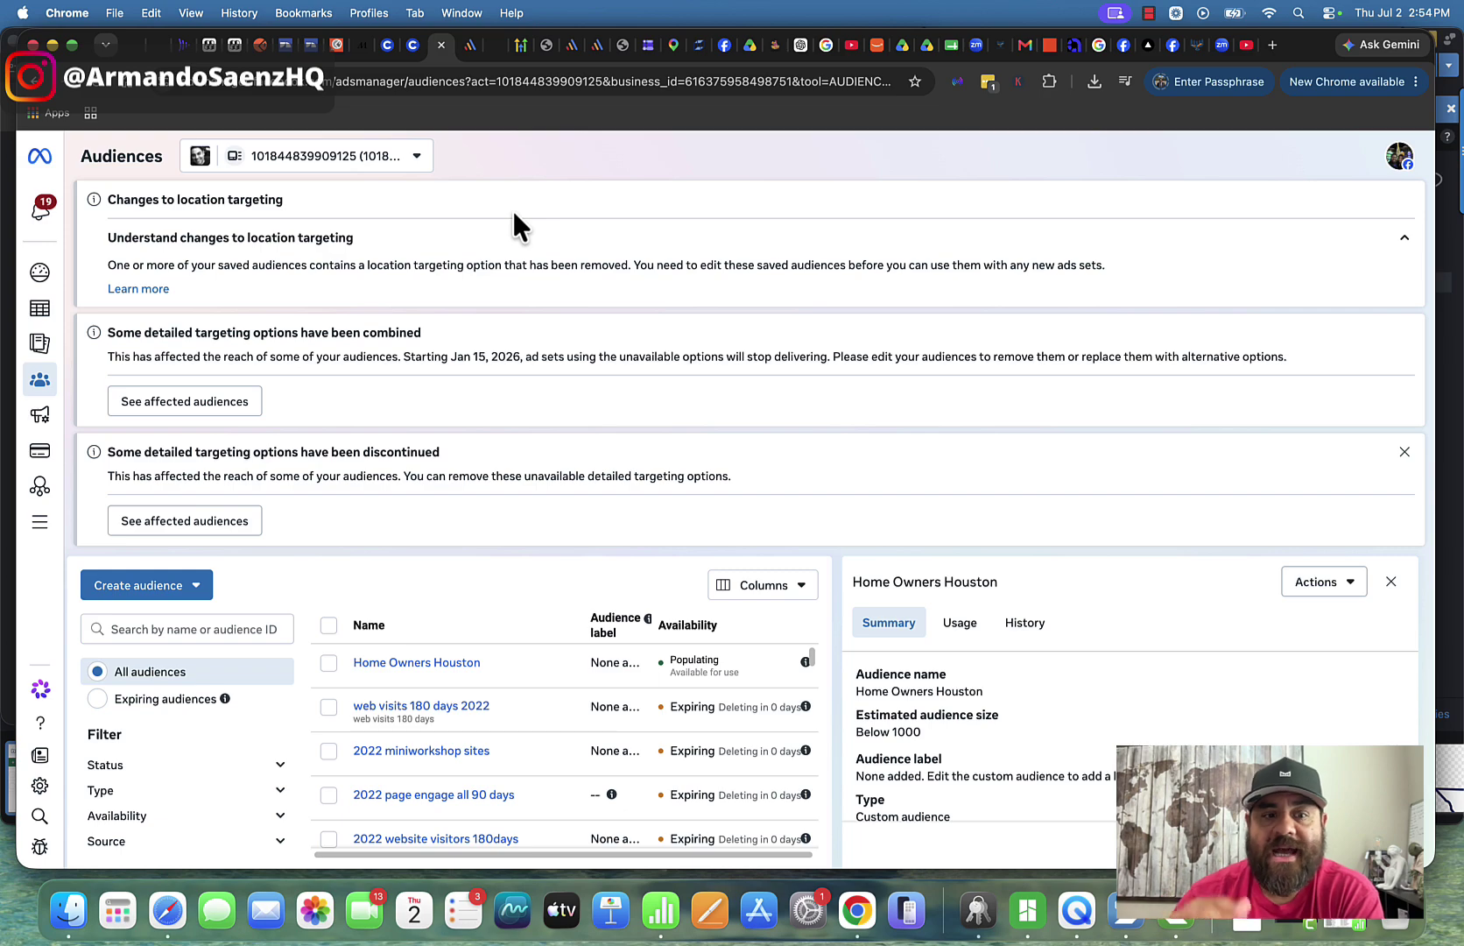
Step: Switch to the Saenz Digital CRM and create a new workflow inside the .DEV automation folder
left_click(468, 45)
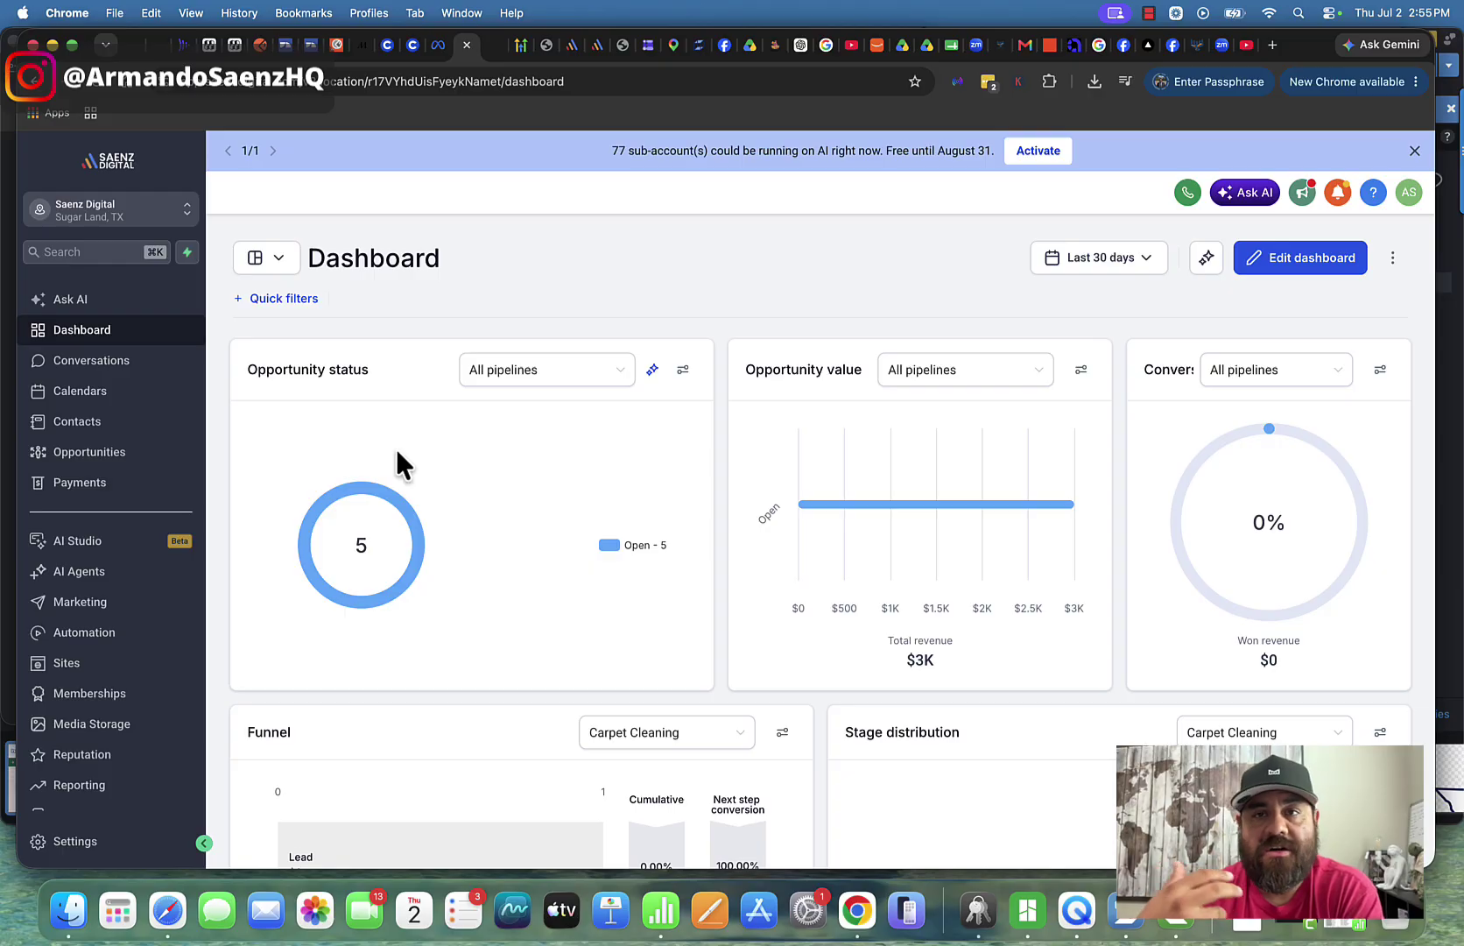
scroll(123, 703, "down", 1)
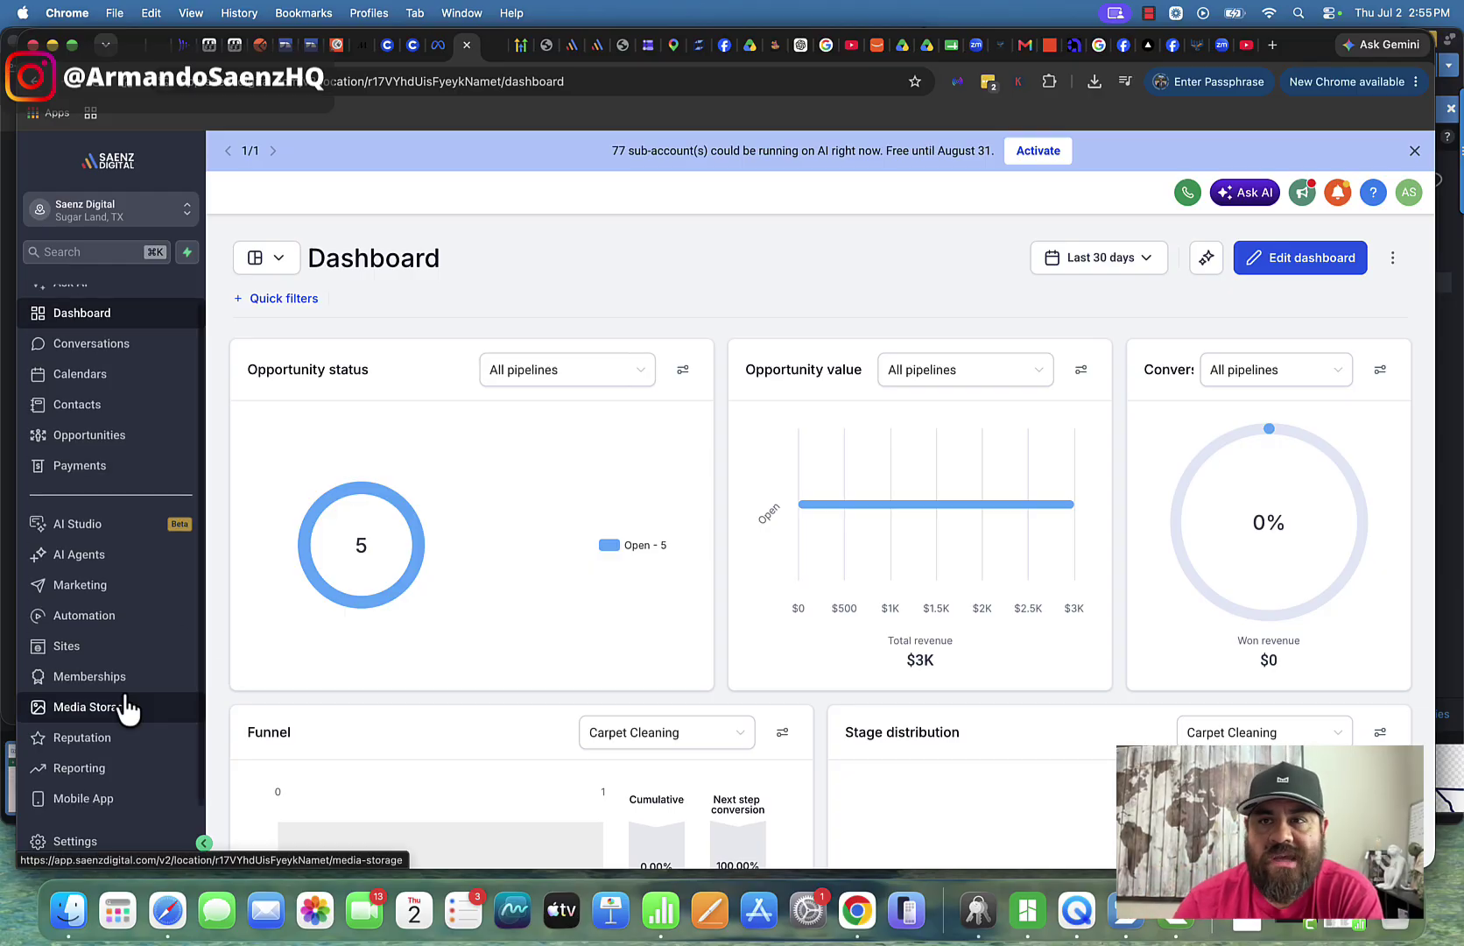
scroll(127, 708, "up", 1)
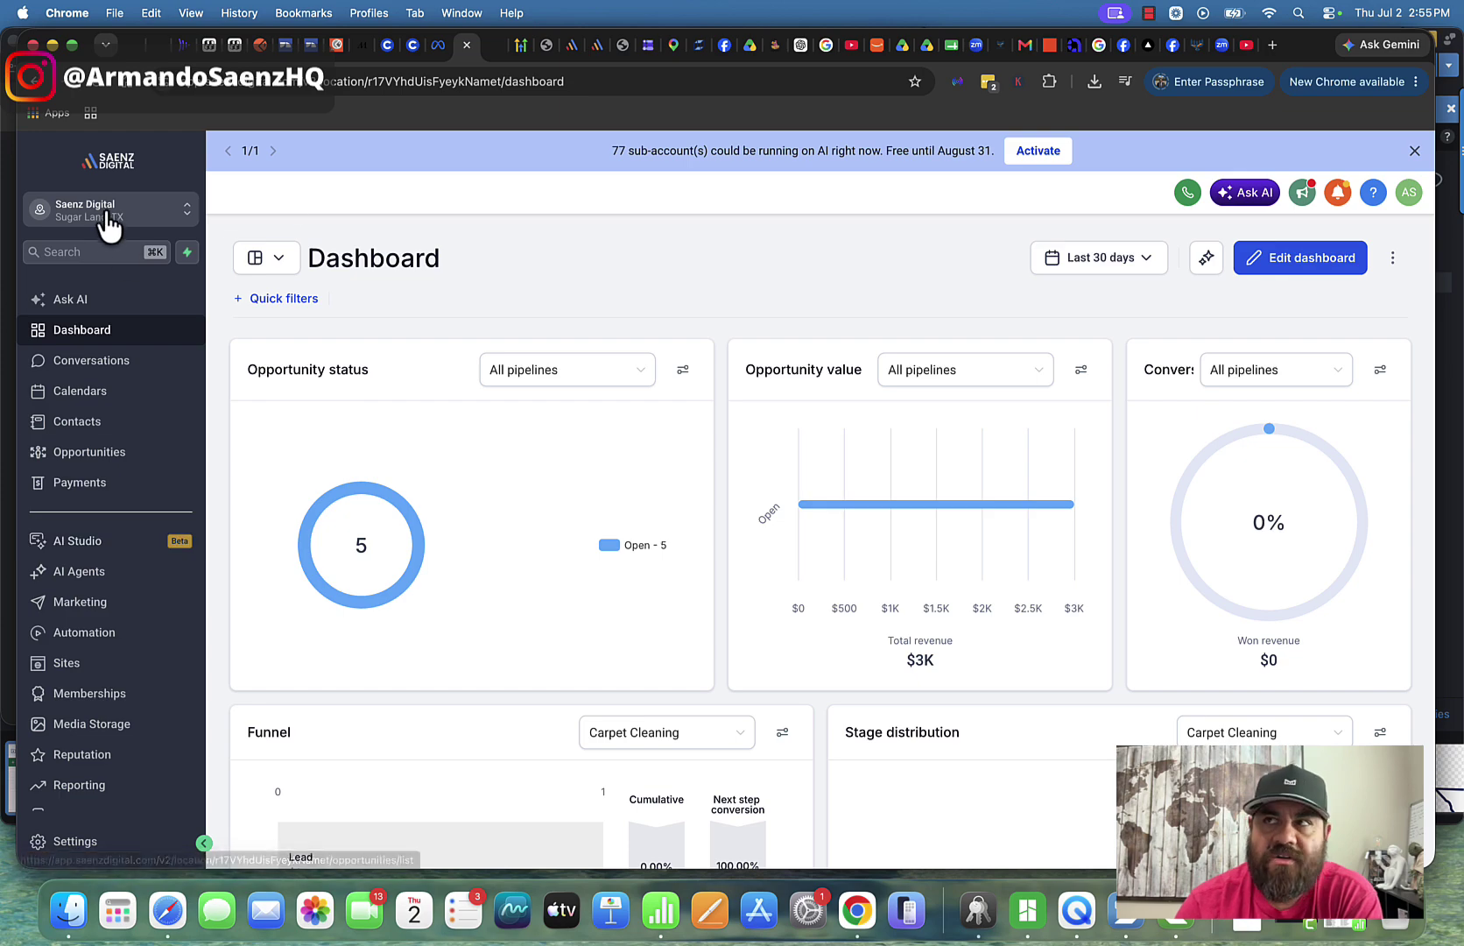
left_click(89, 644)
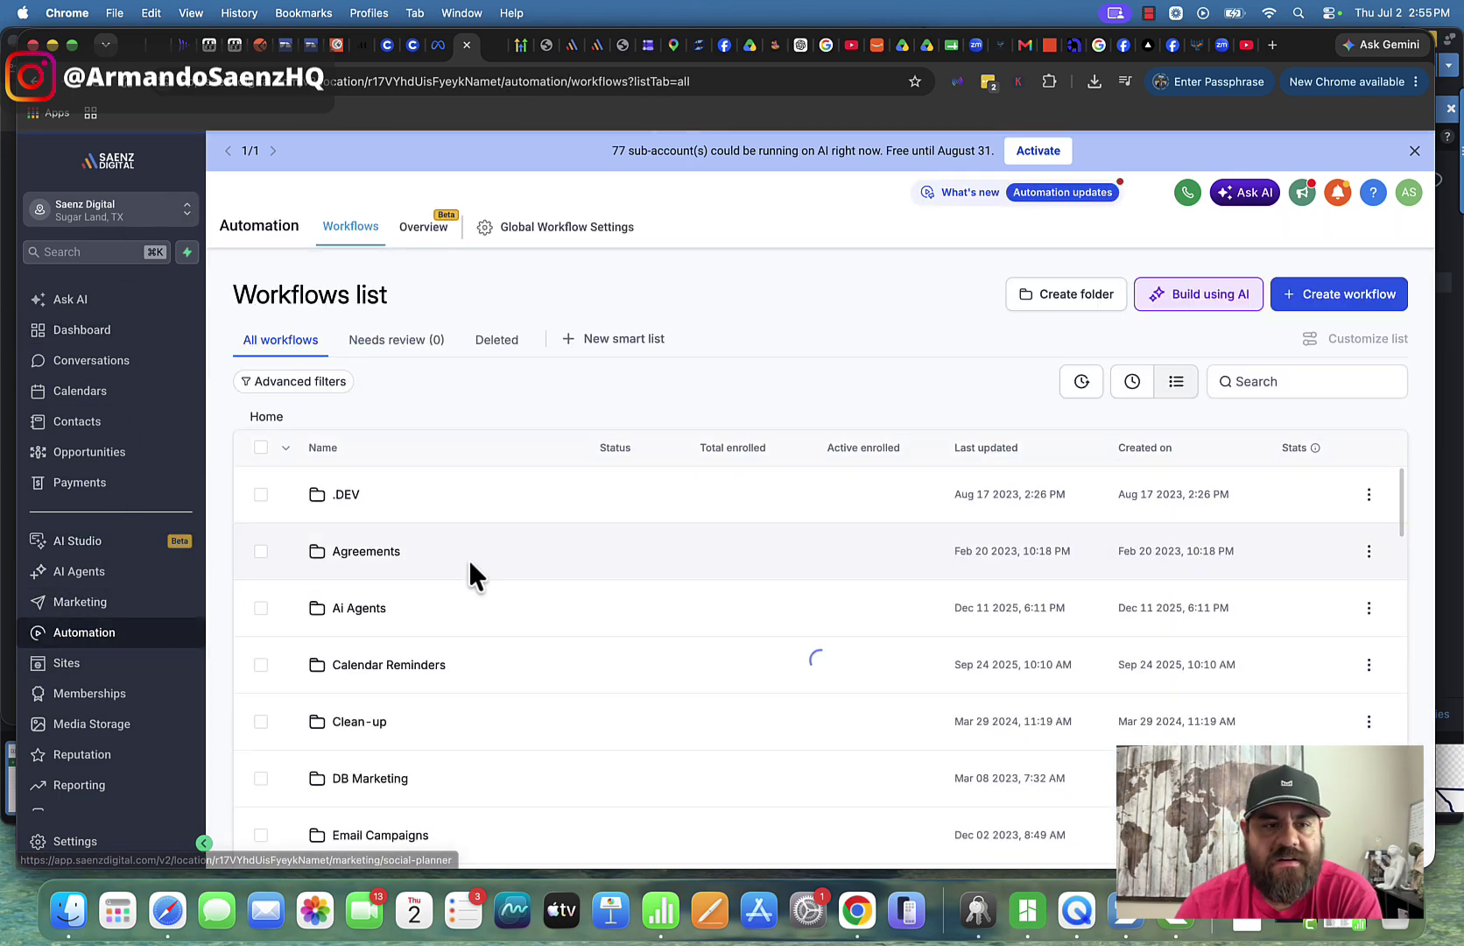
left_click(346, 496)
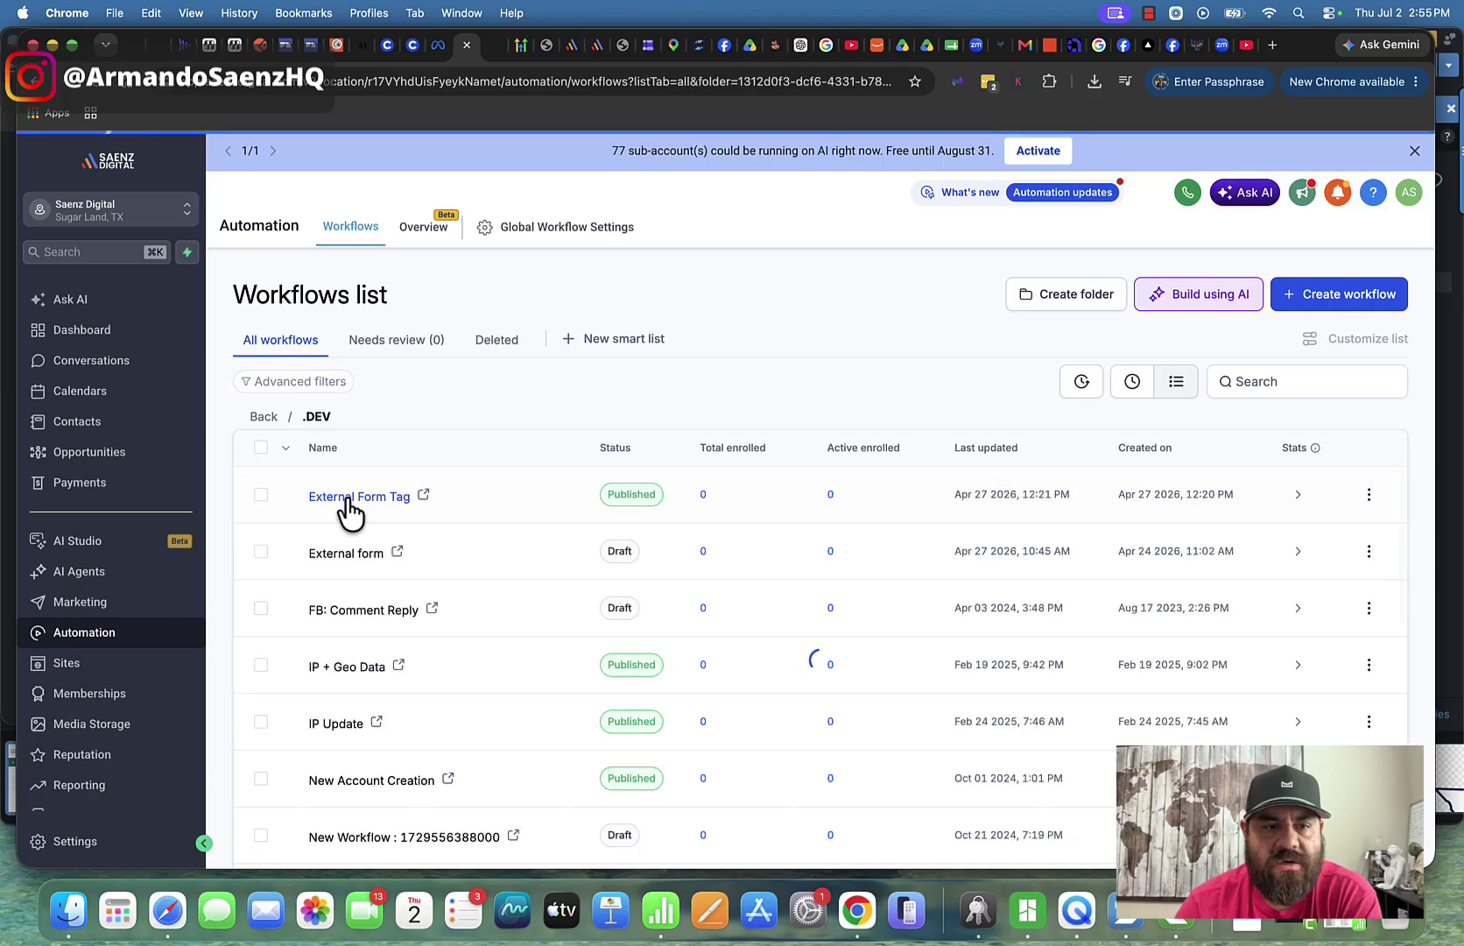
left_click(1320, 302)
left_click(1302, 338)
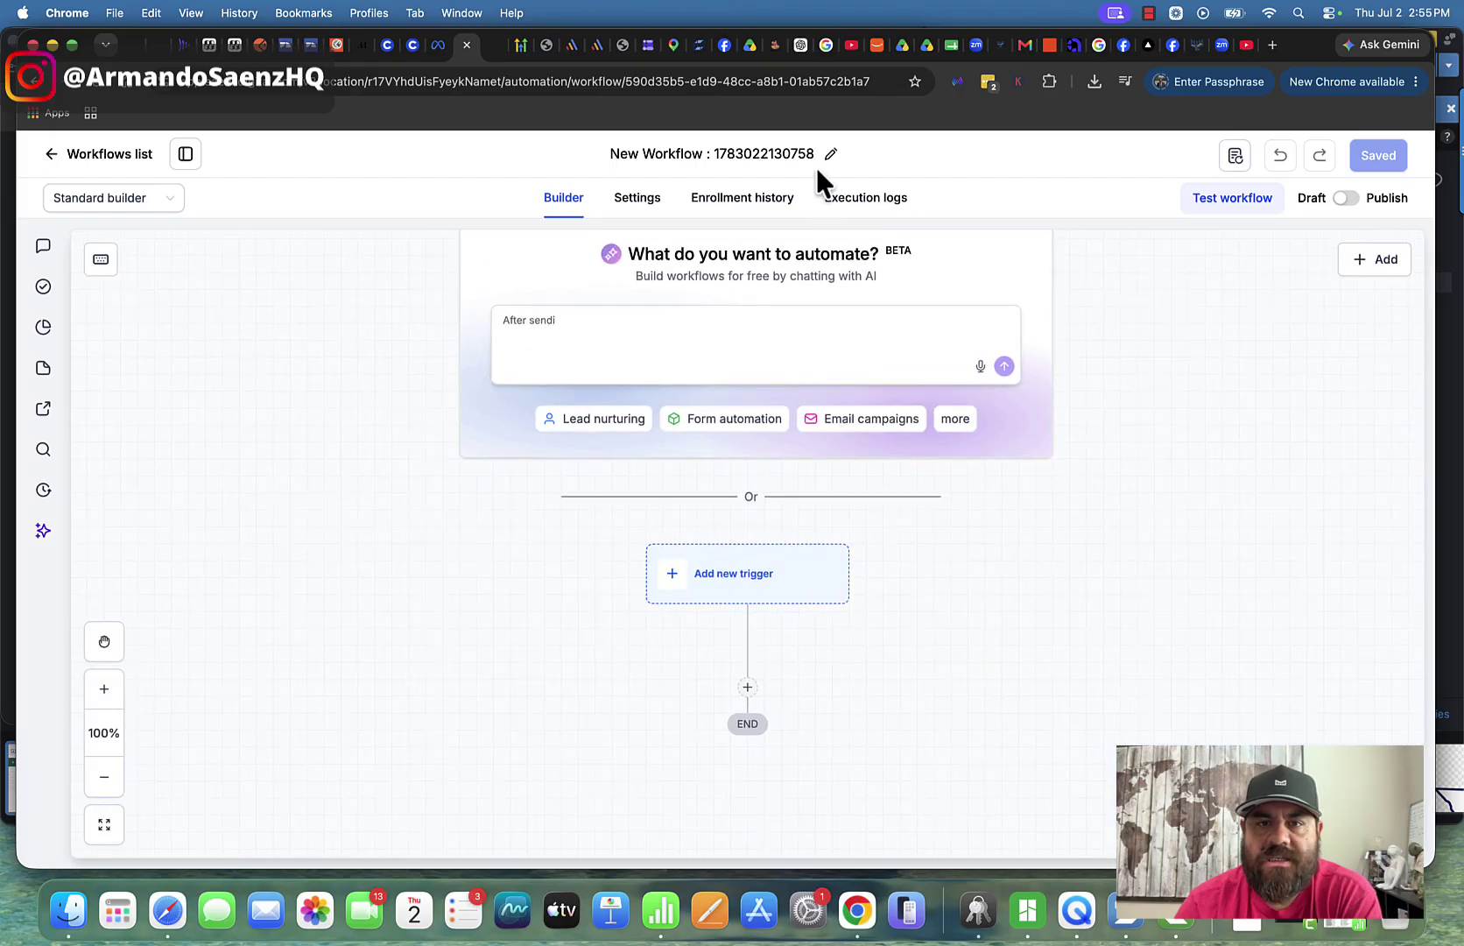
Step: Rename the new workflow as Dynamic Custom Audince
left_click(815, 160)
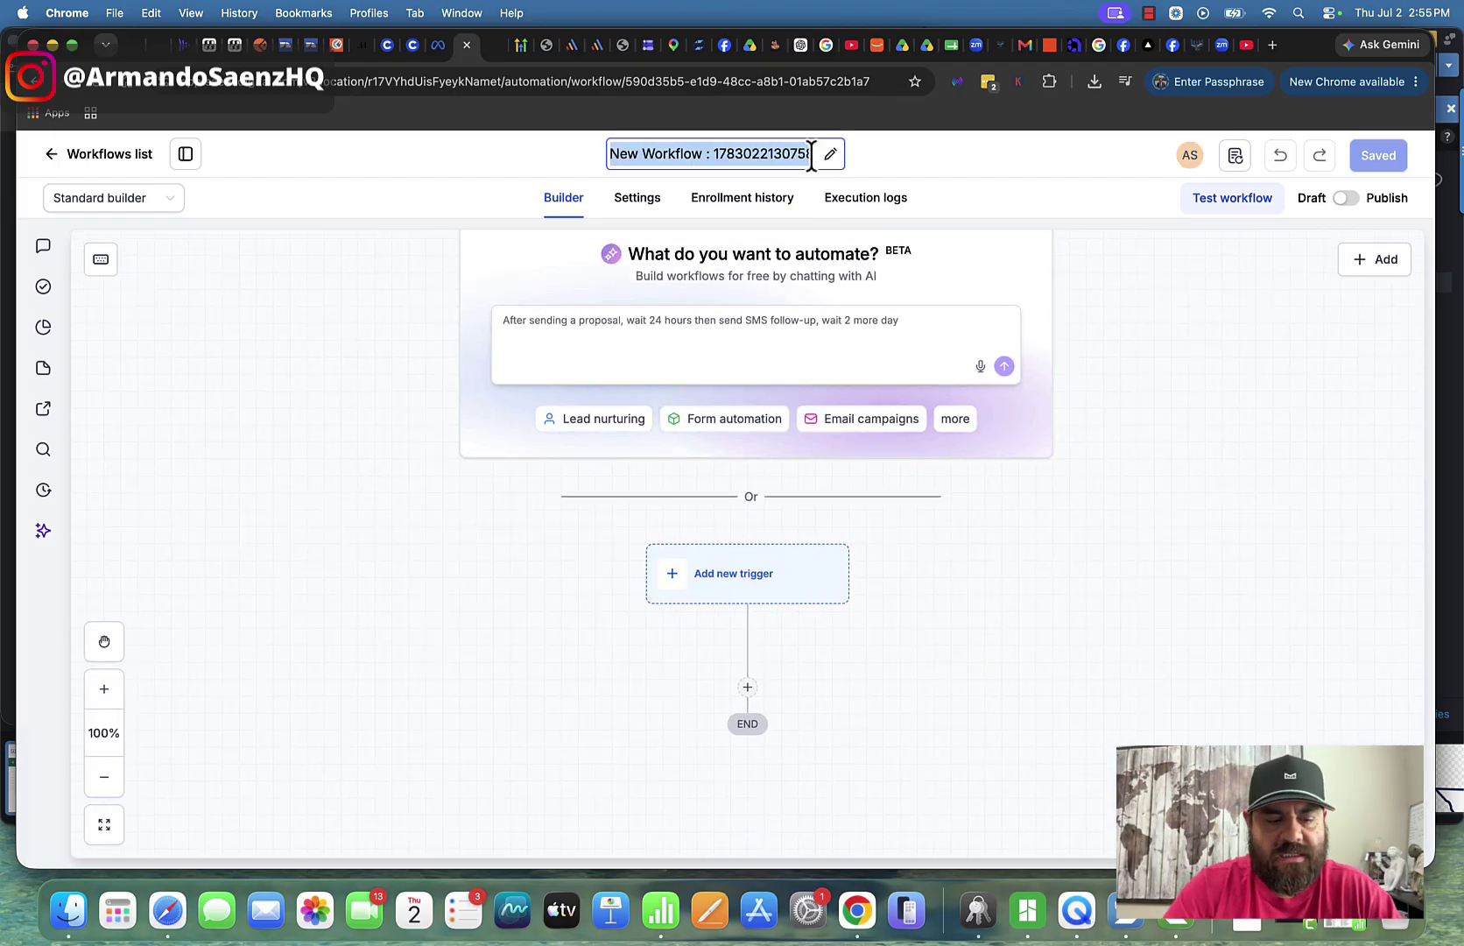
type("Dynam")
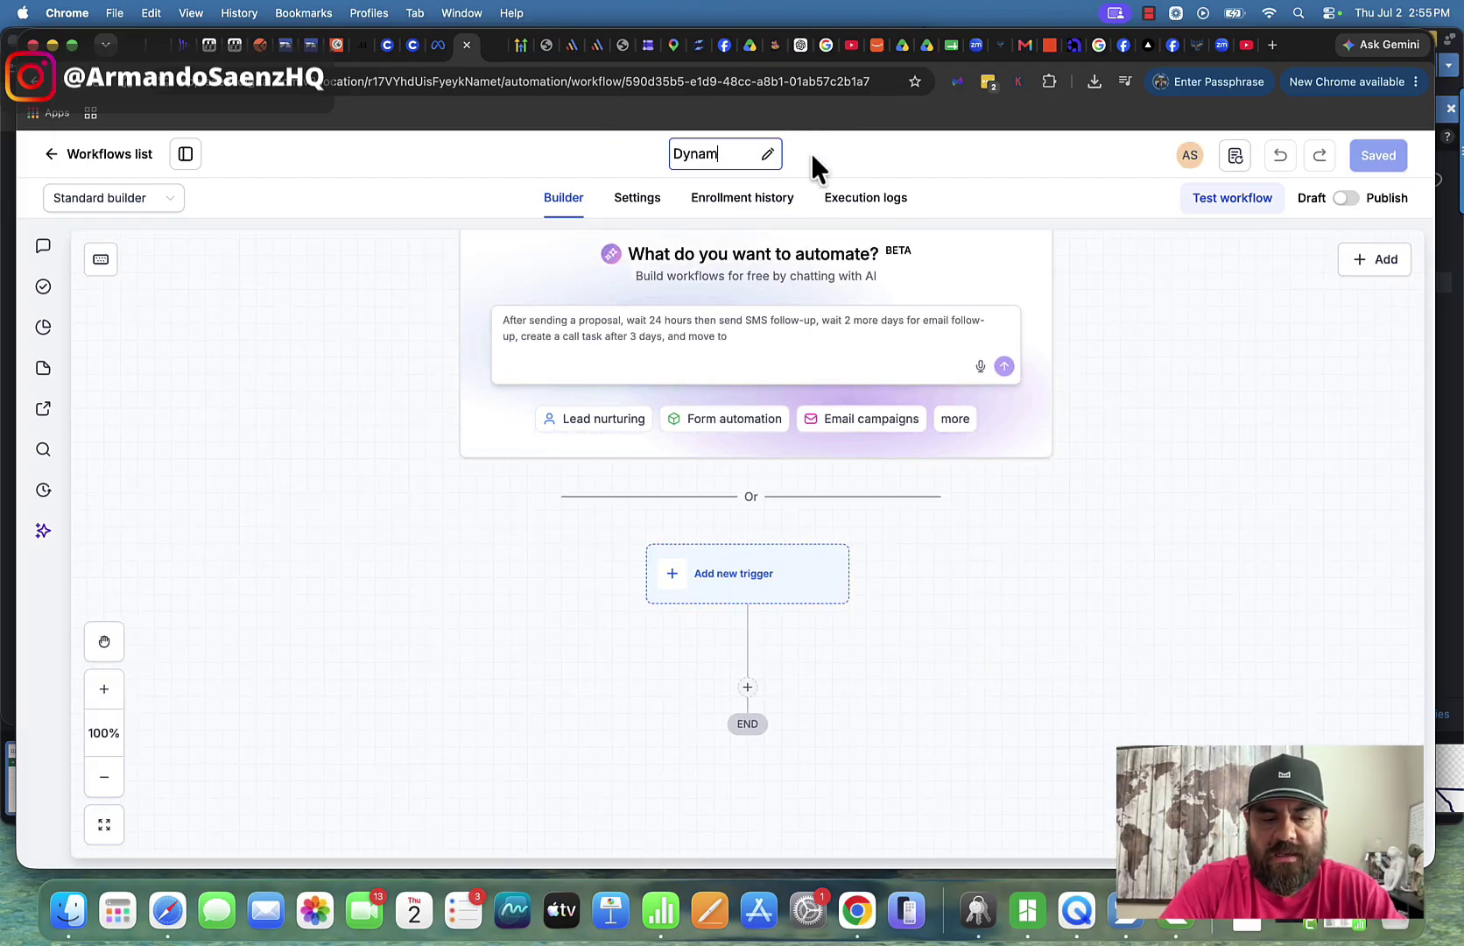
type("ic Cust")
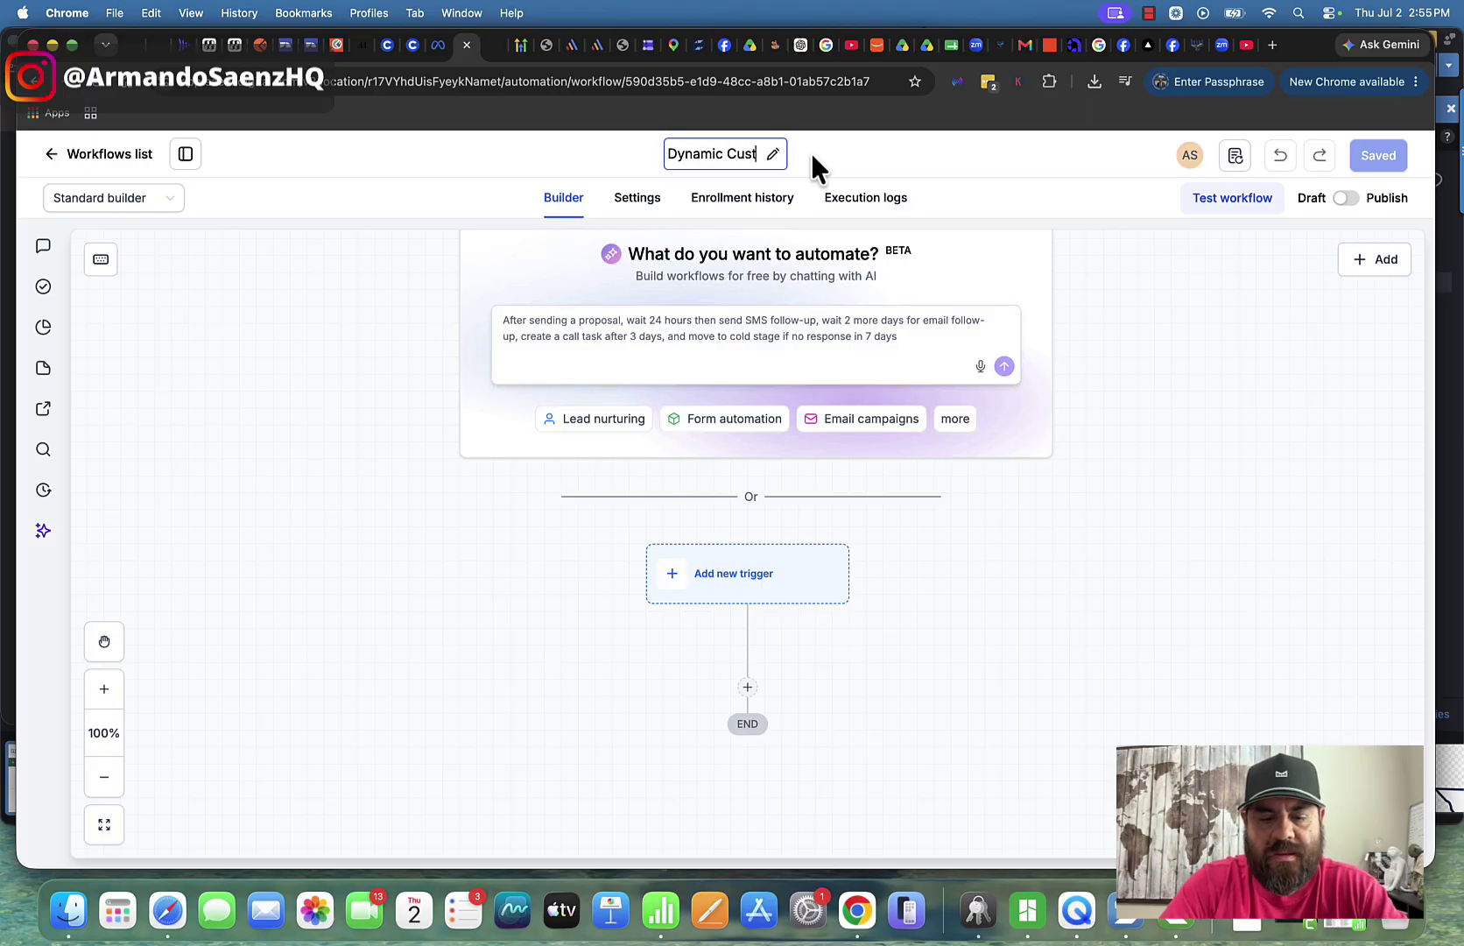
type("om Audince")
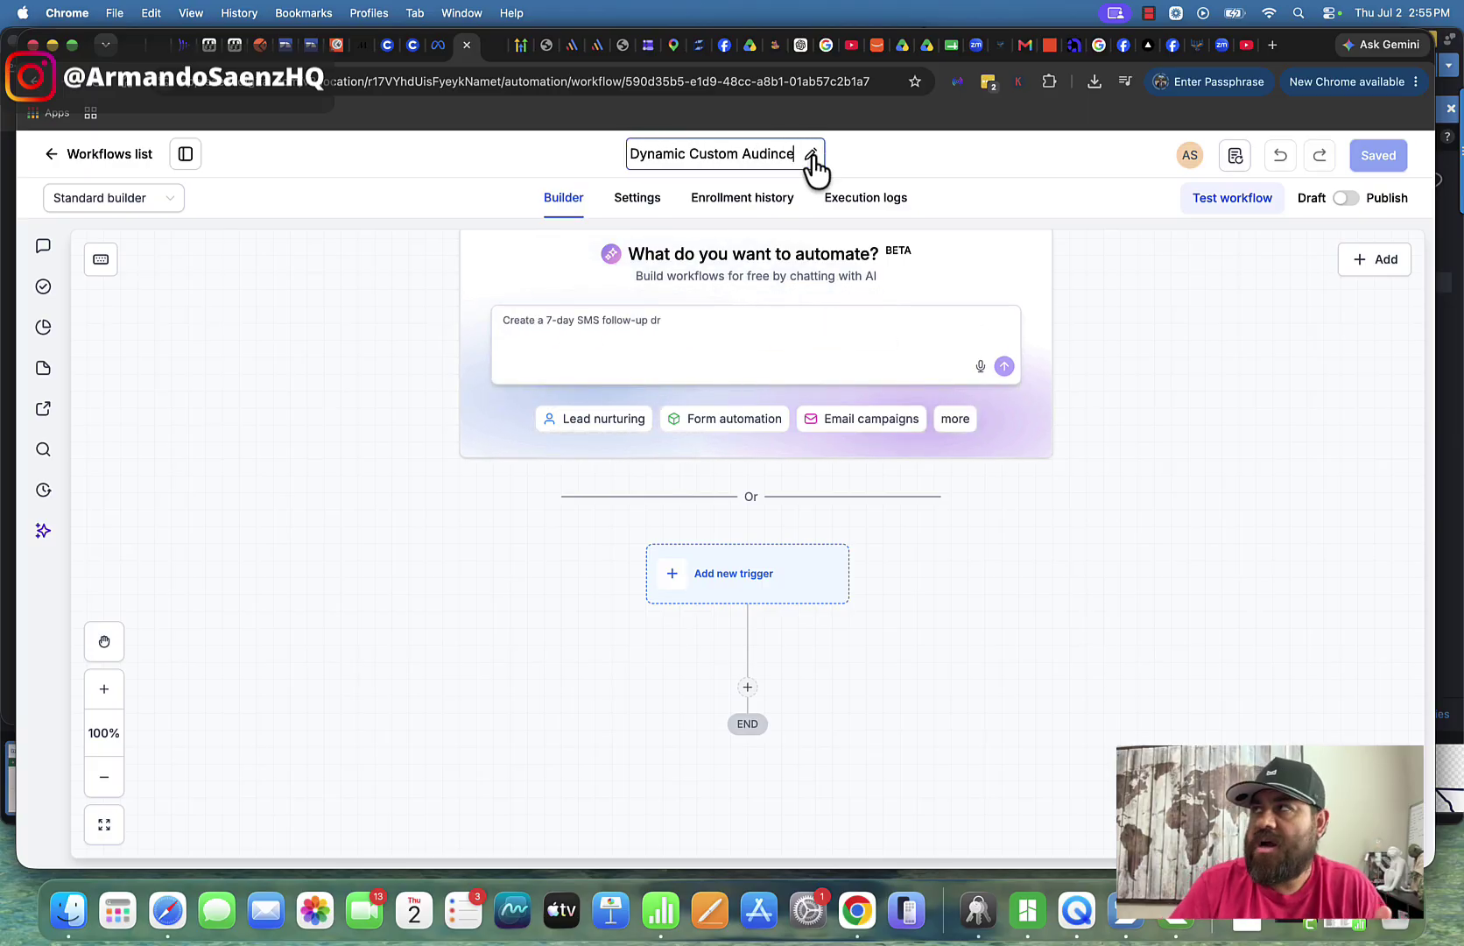
left_click(987, 565)
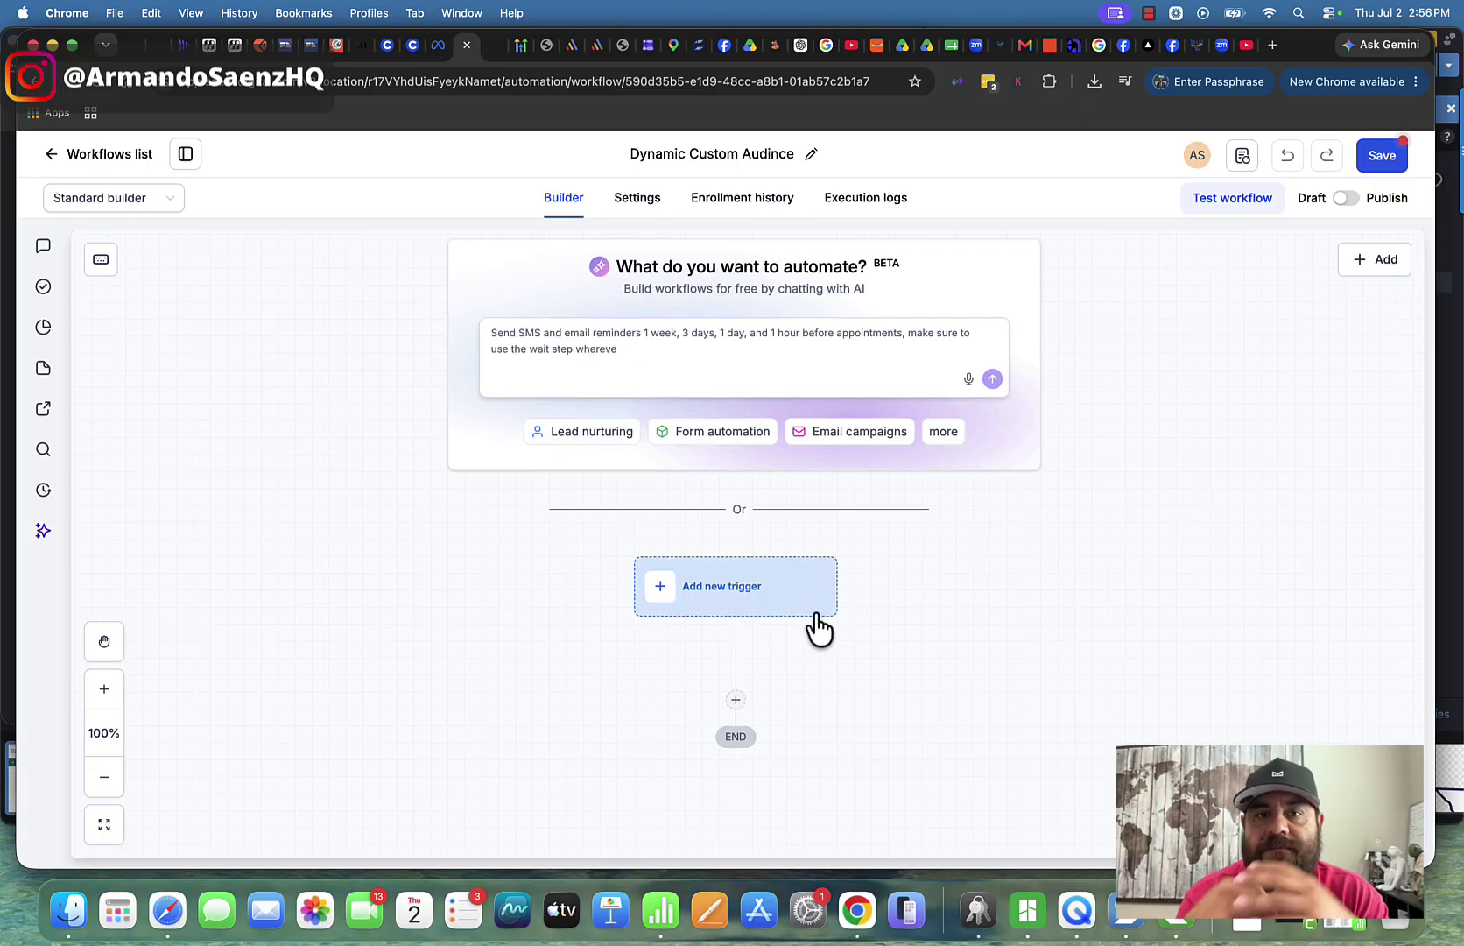
Step: Find the Contact tag trigger by searching for "tag" and add it to the workflow
left_click(711, 588)
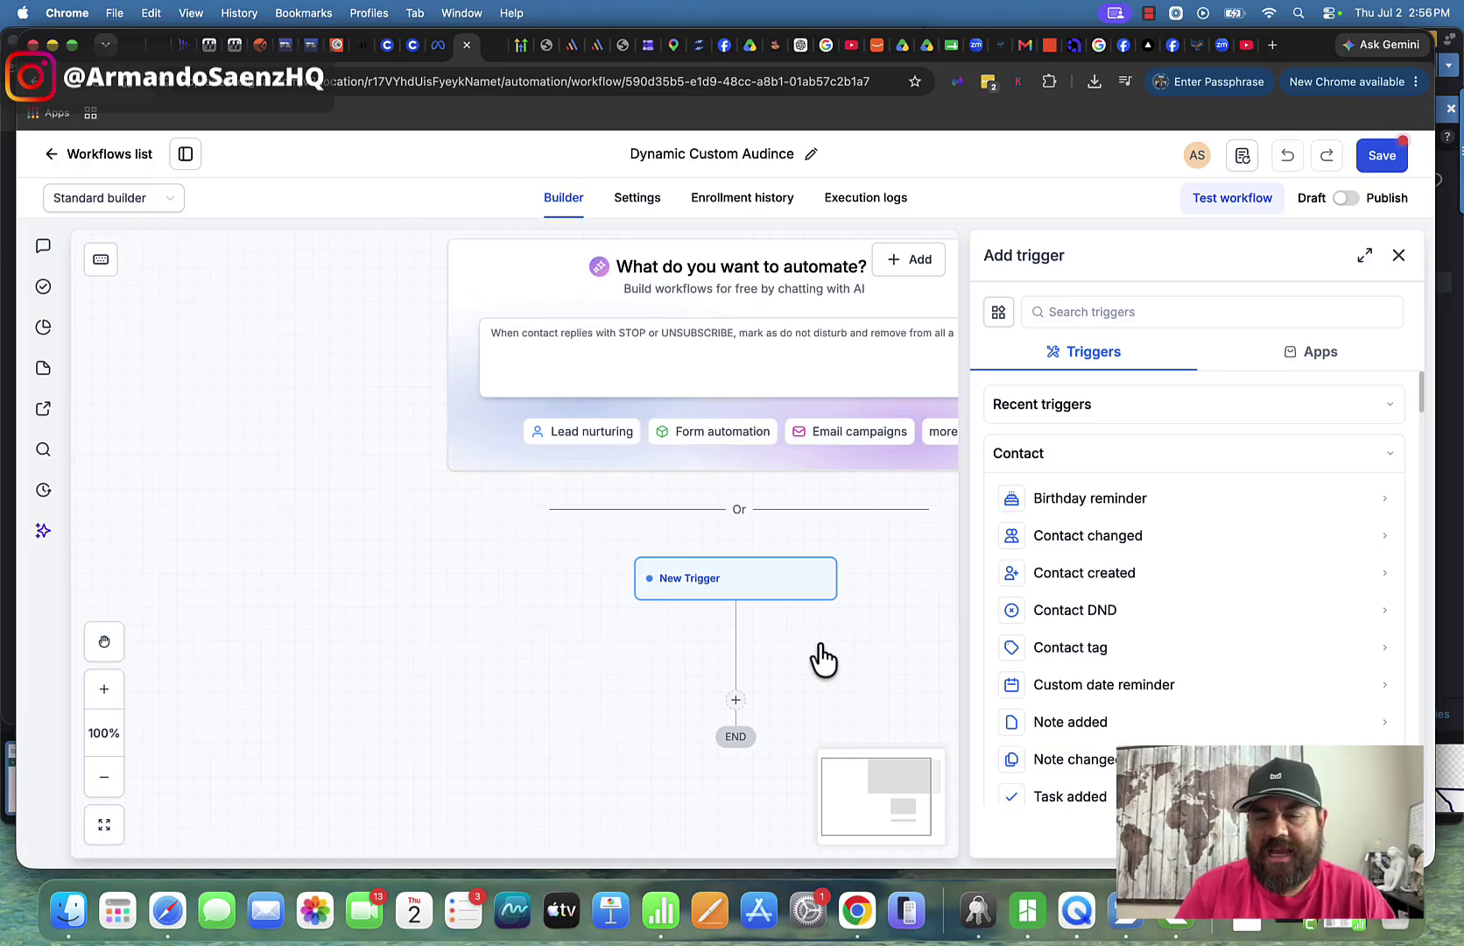
left_click(1096, 311)
type("tag")
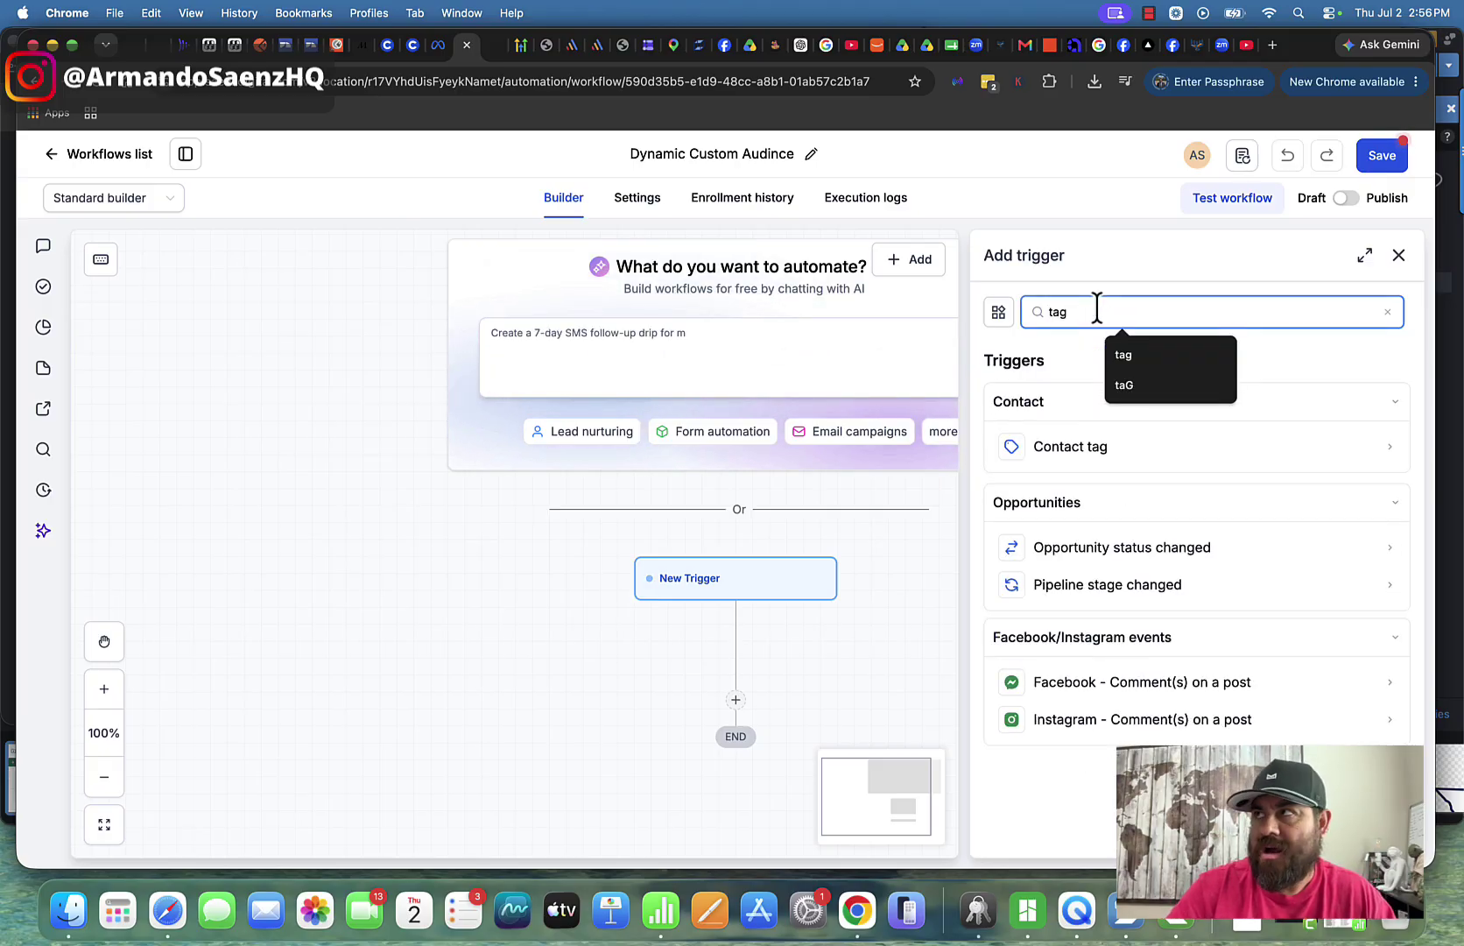
left_click(1094, 451)
Step: Filter the Contact Tag trigger to Tag added with the view demo tag and save the trigger
left_click(1032, 529)
left_click(1060, 556)
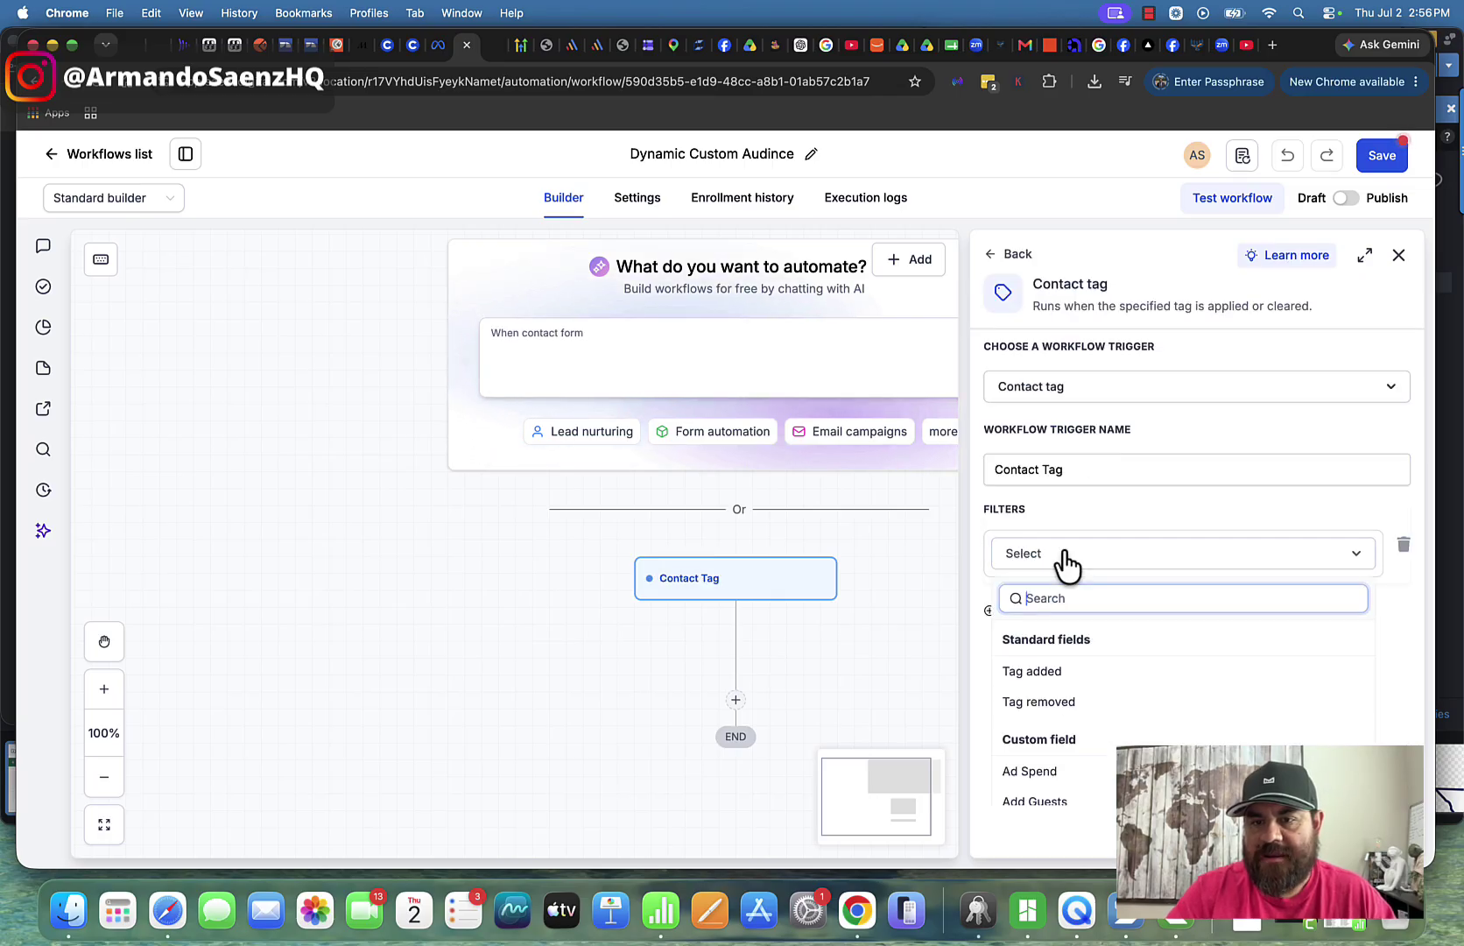
left_click(1042, 674)
left_click(1066, 589)
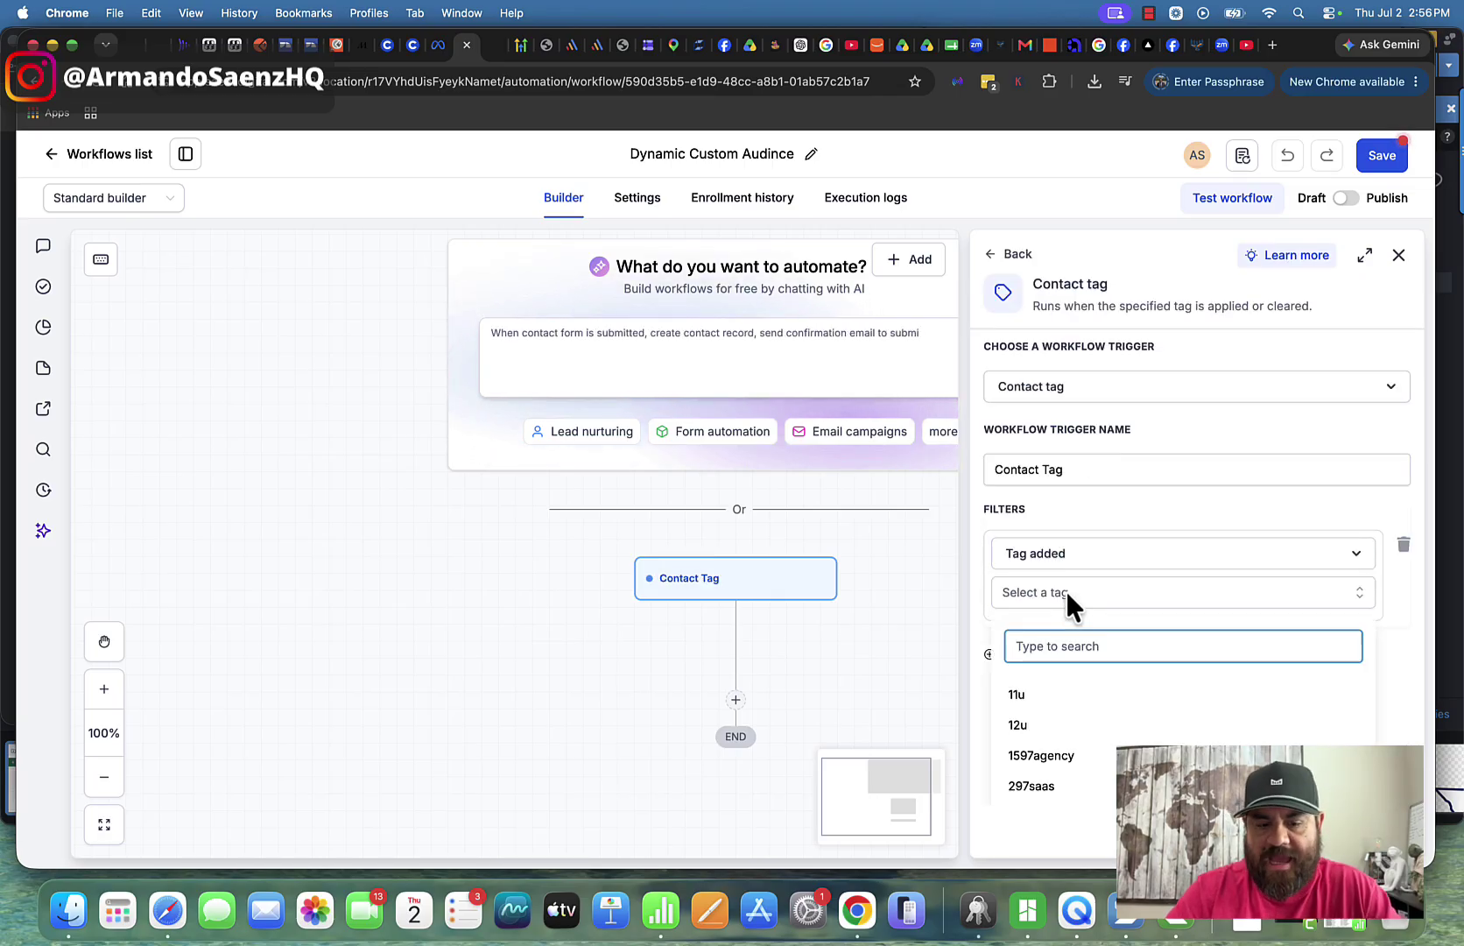
type("view")
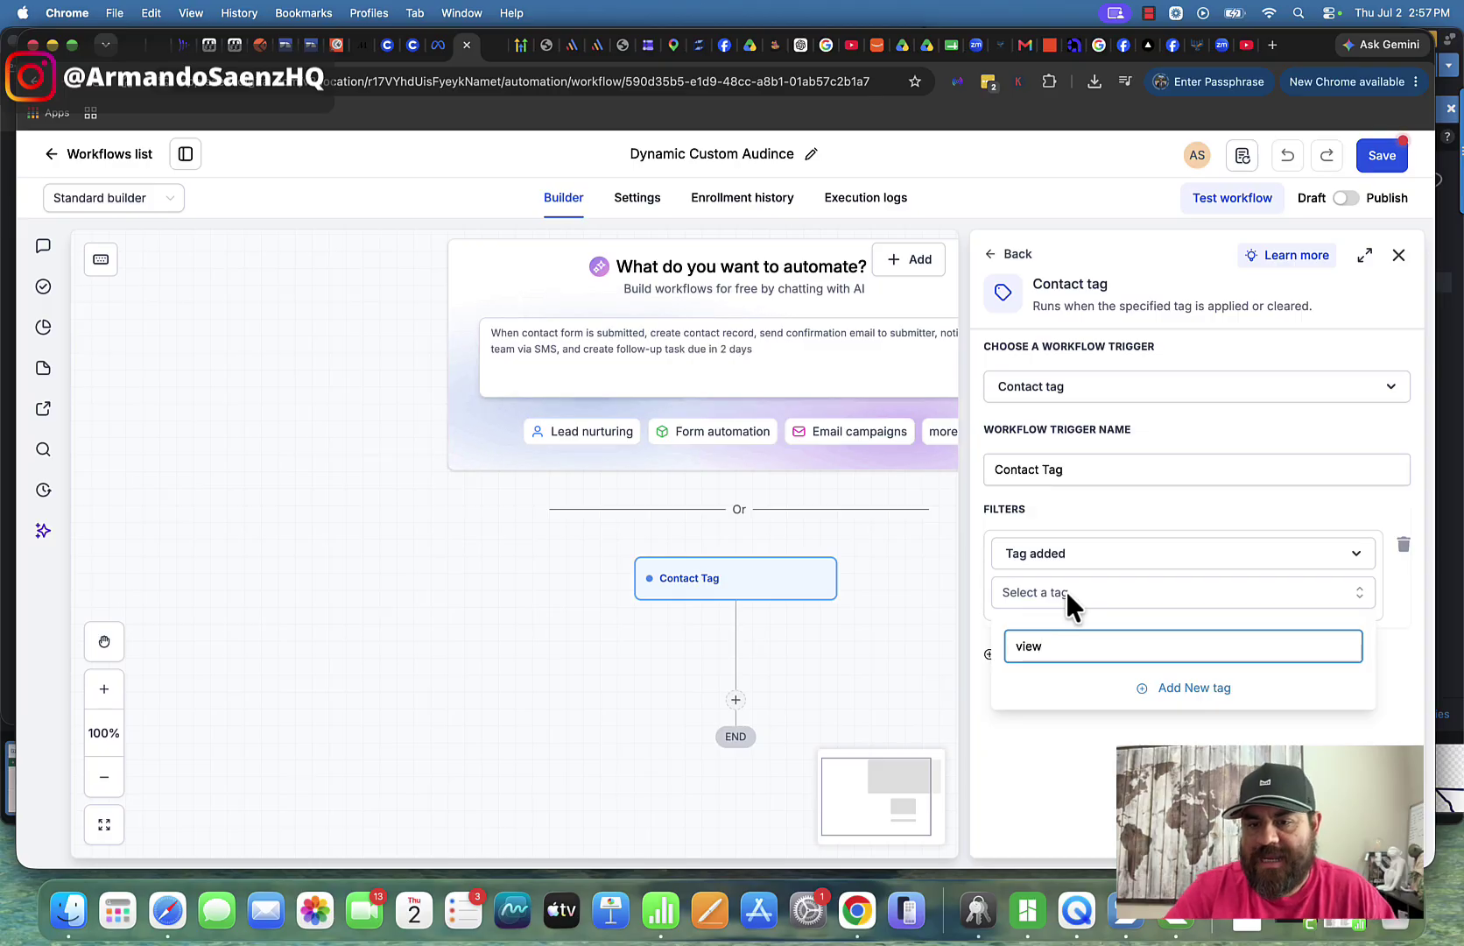
left_click(1039, 696)
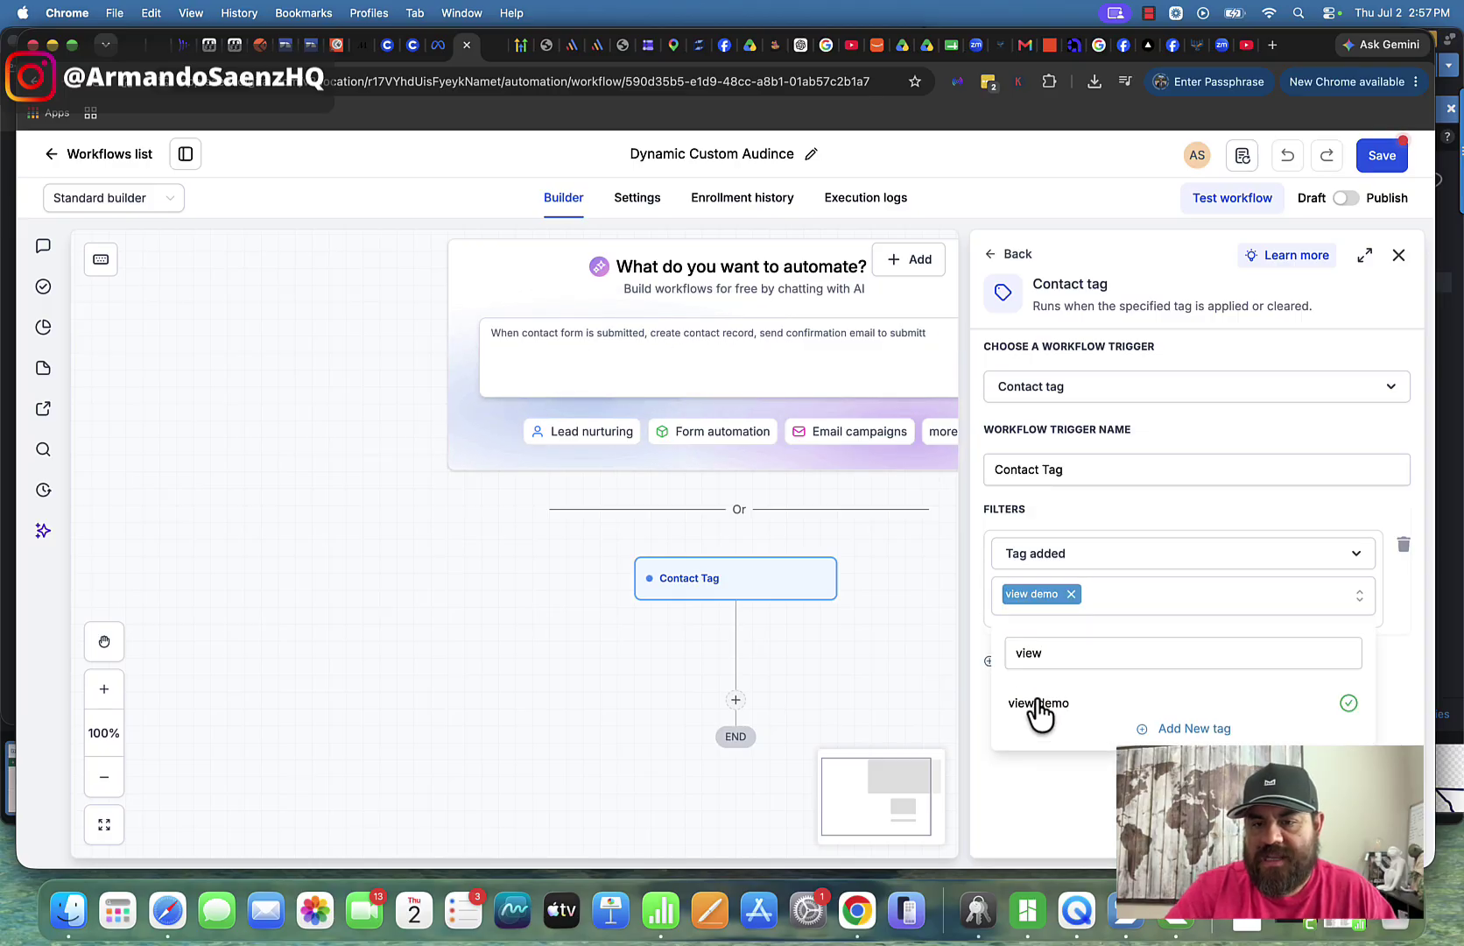
left_click(1082, 761)
left_click(1363, 833)
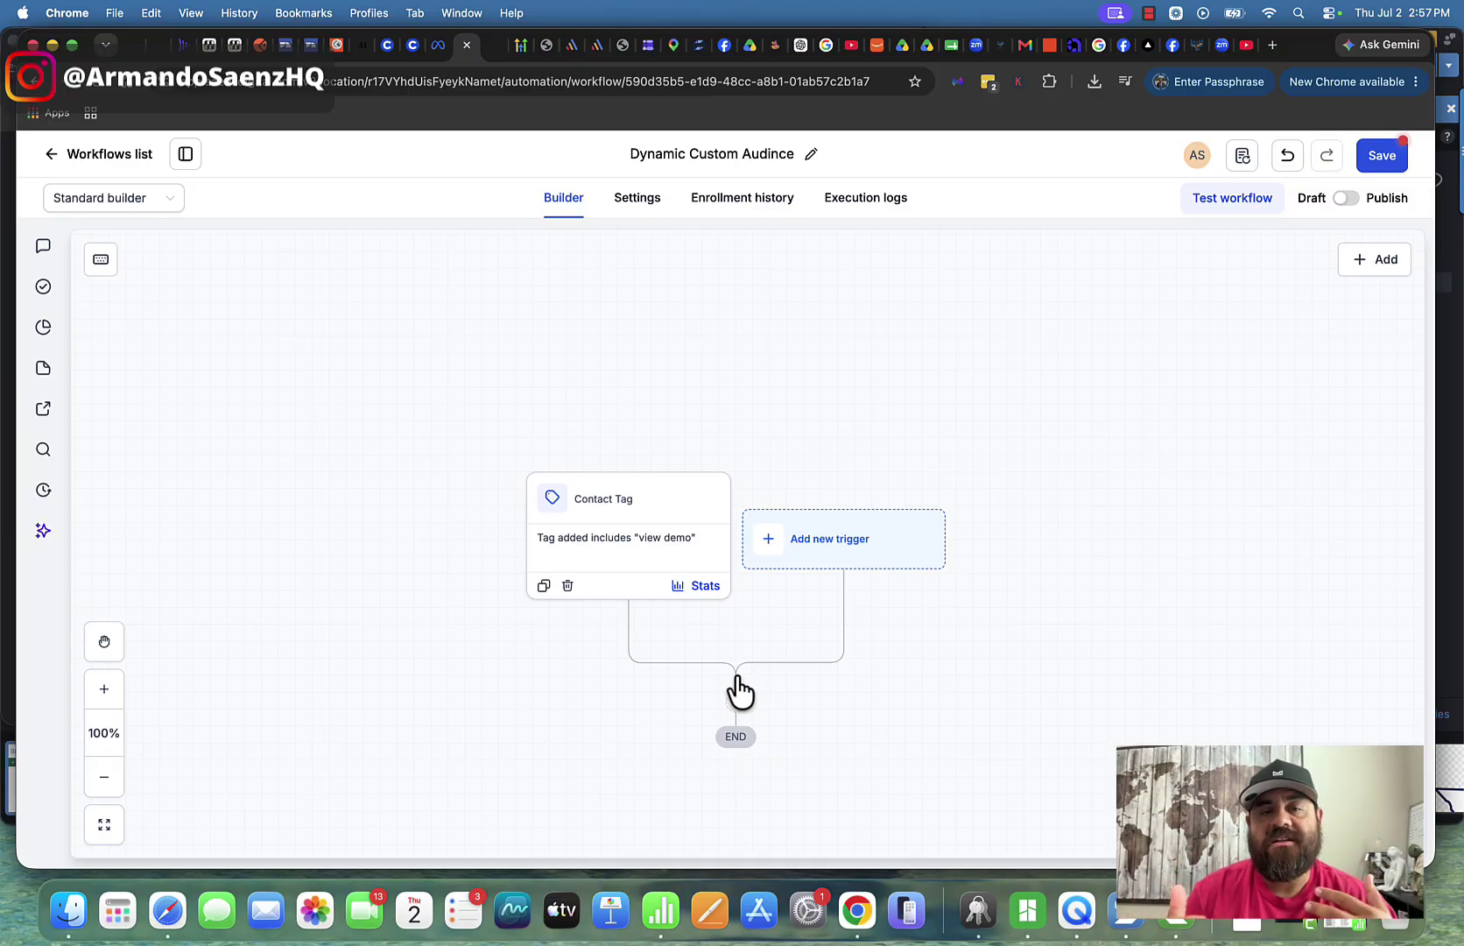
scroll(739, 689, "down", 2)
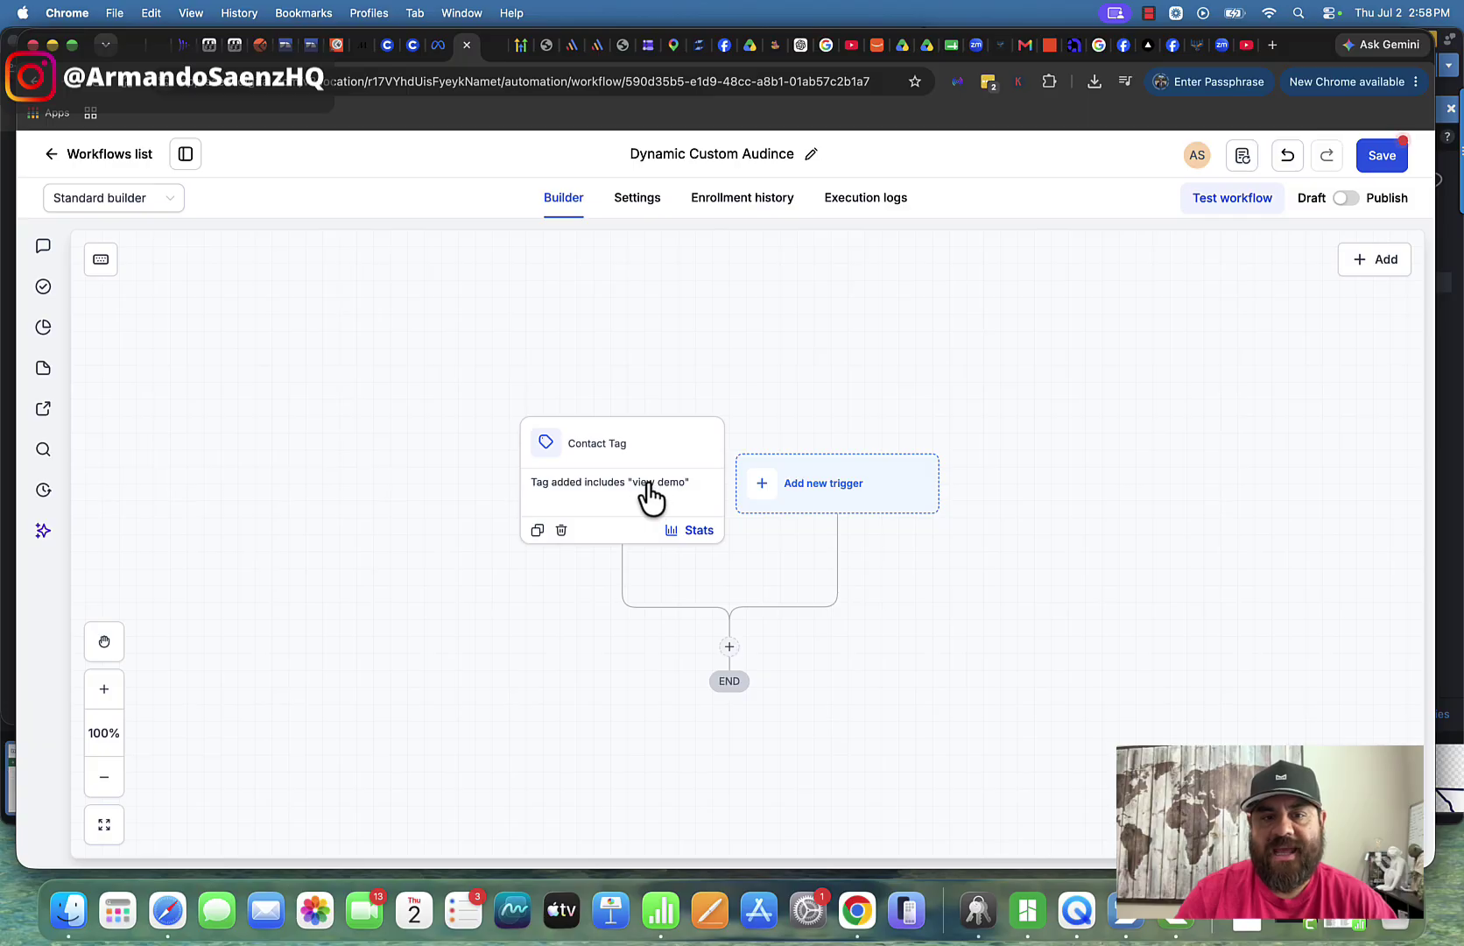
Step: Search the actions for "faceb" and add Facebook - Add to custom audience below the Contact Tag trigger
left_click(729, 648)
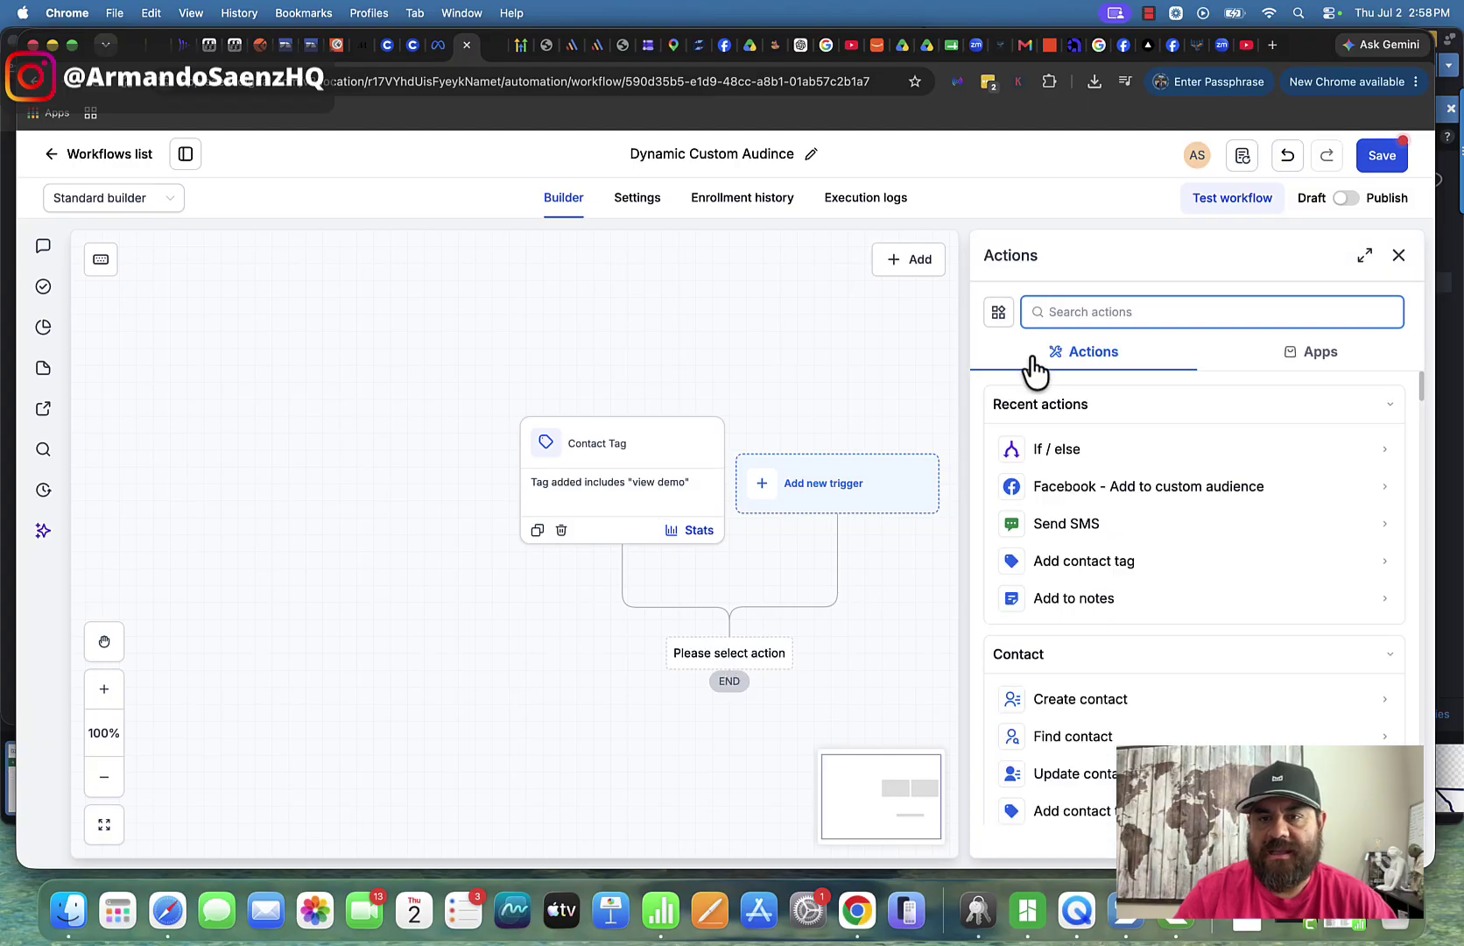
type("face")
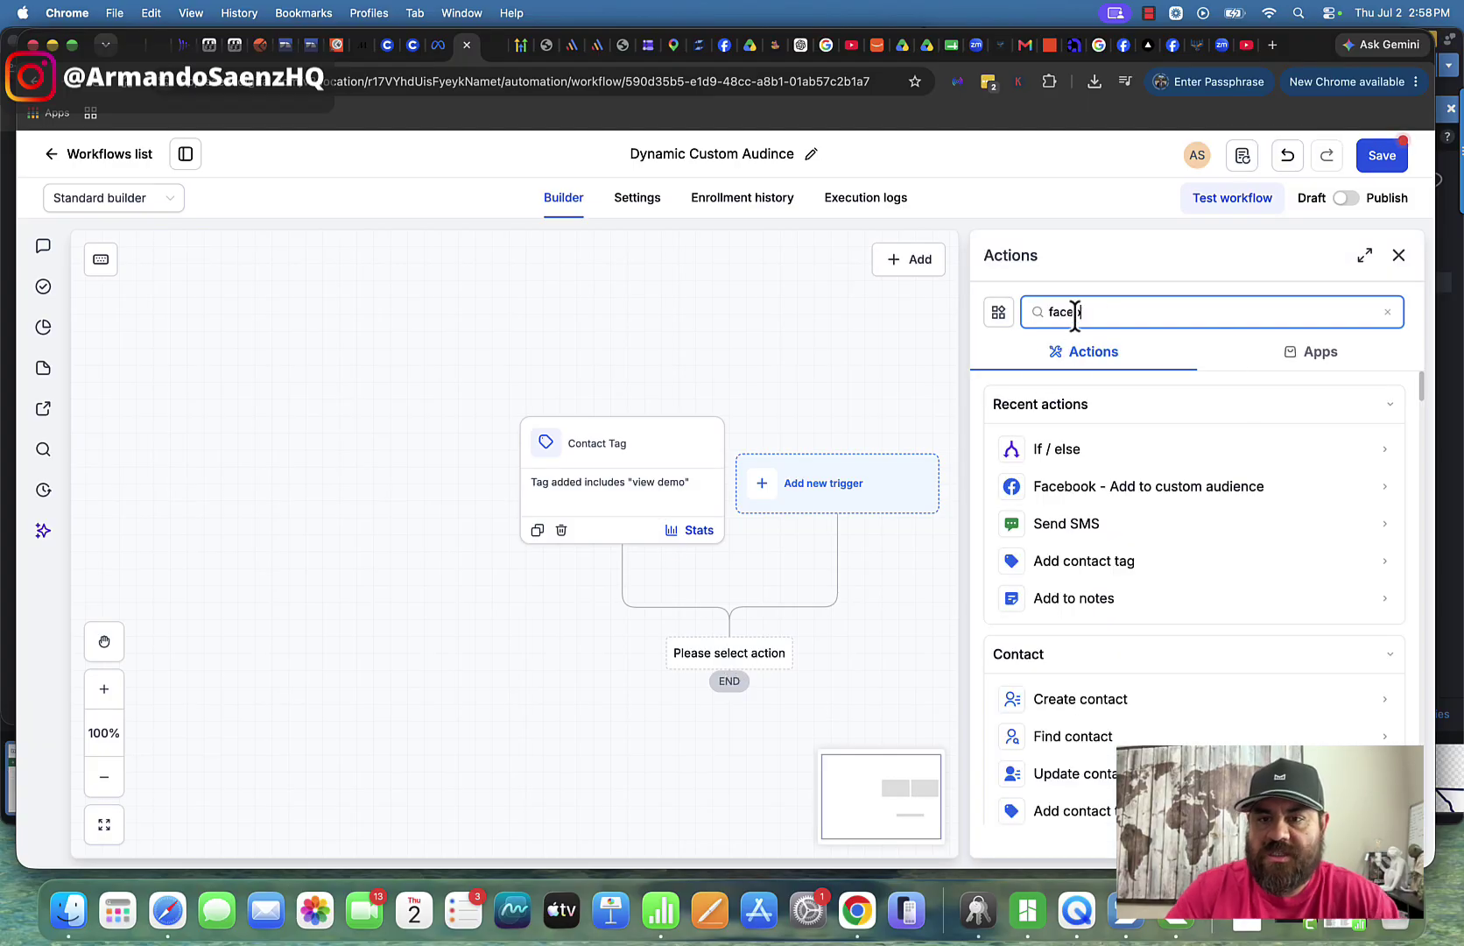
type("b")
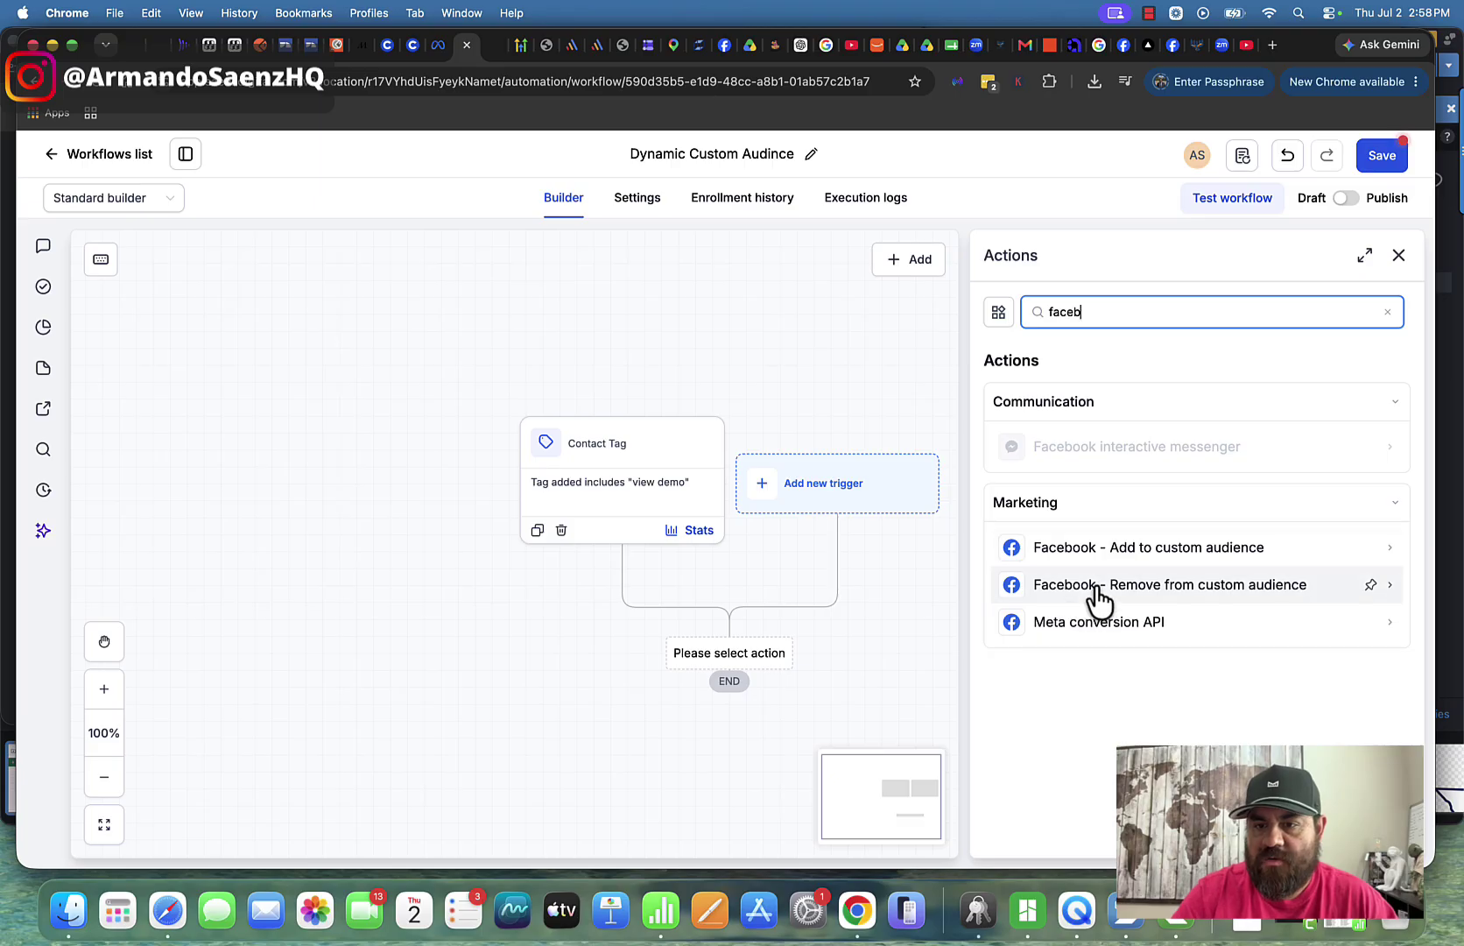
left_click_drag(1114, 560, 776, 656)
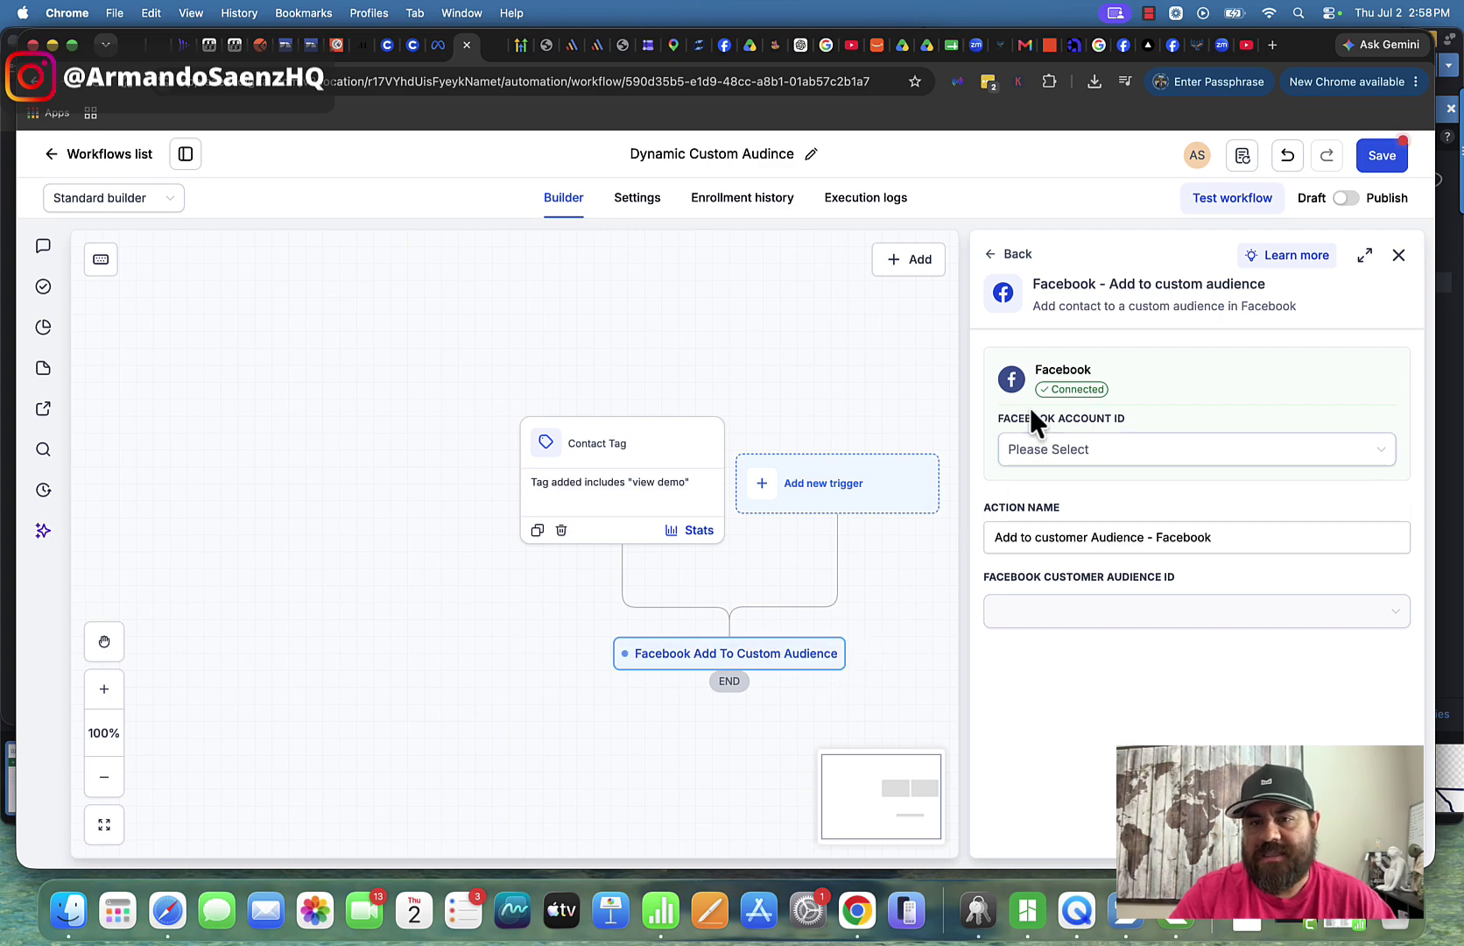
Step: Select the Facebook ad account for the action and set its customer audience to Home Owners Houston
left_click(1181, 451)
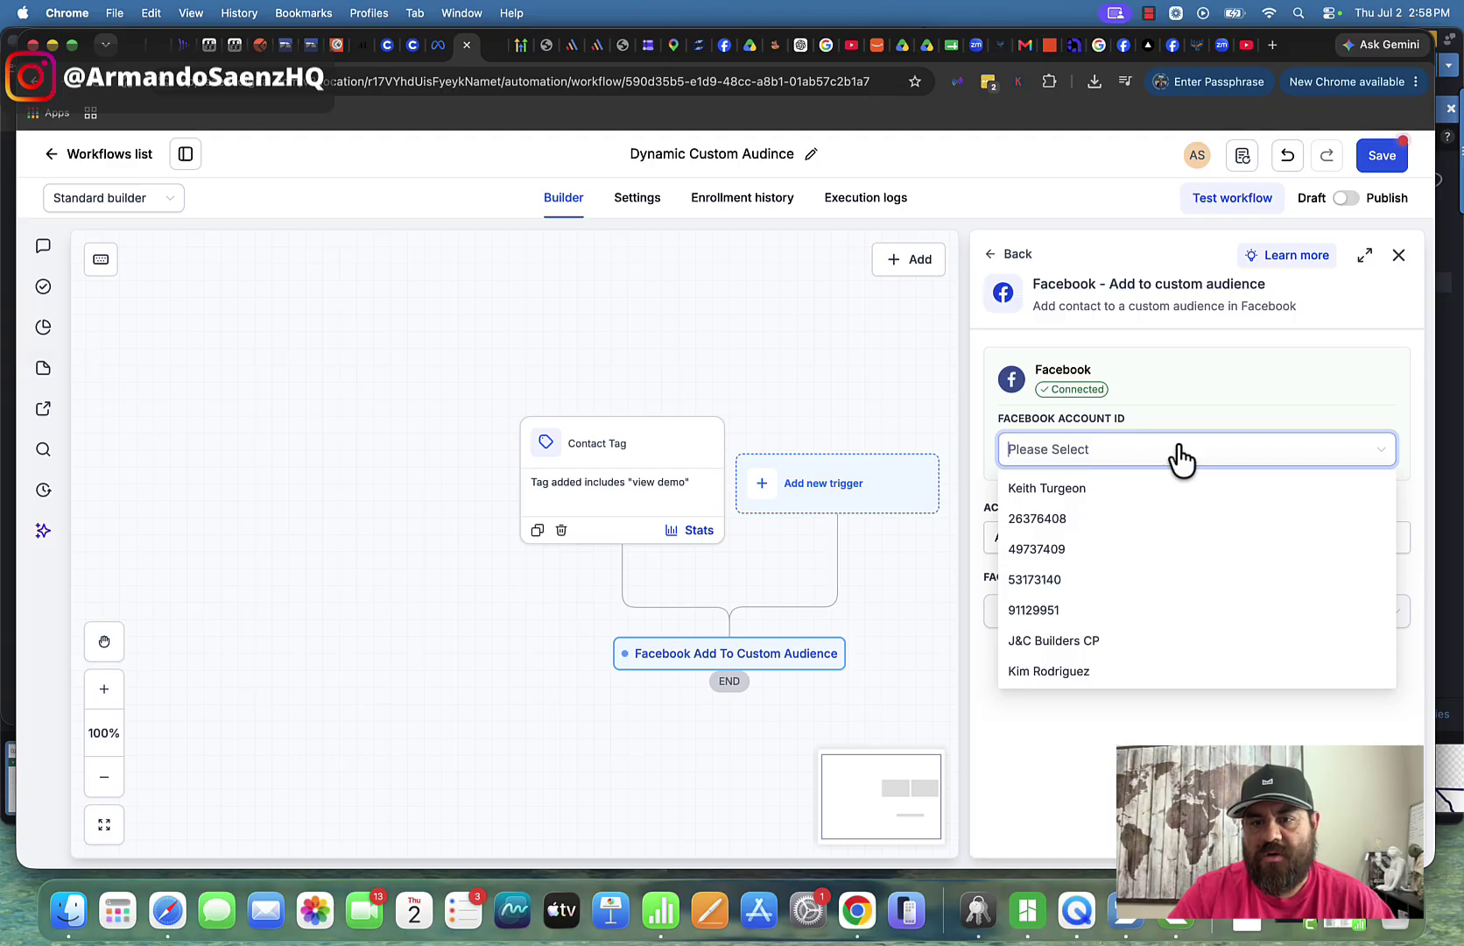
scroll(1171, 588, "down", 3)
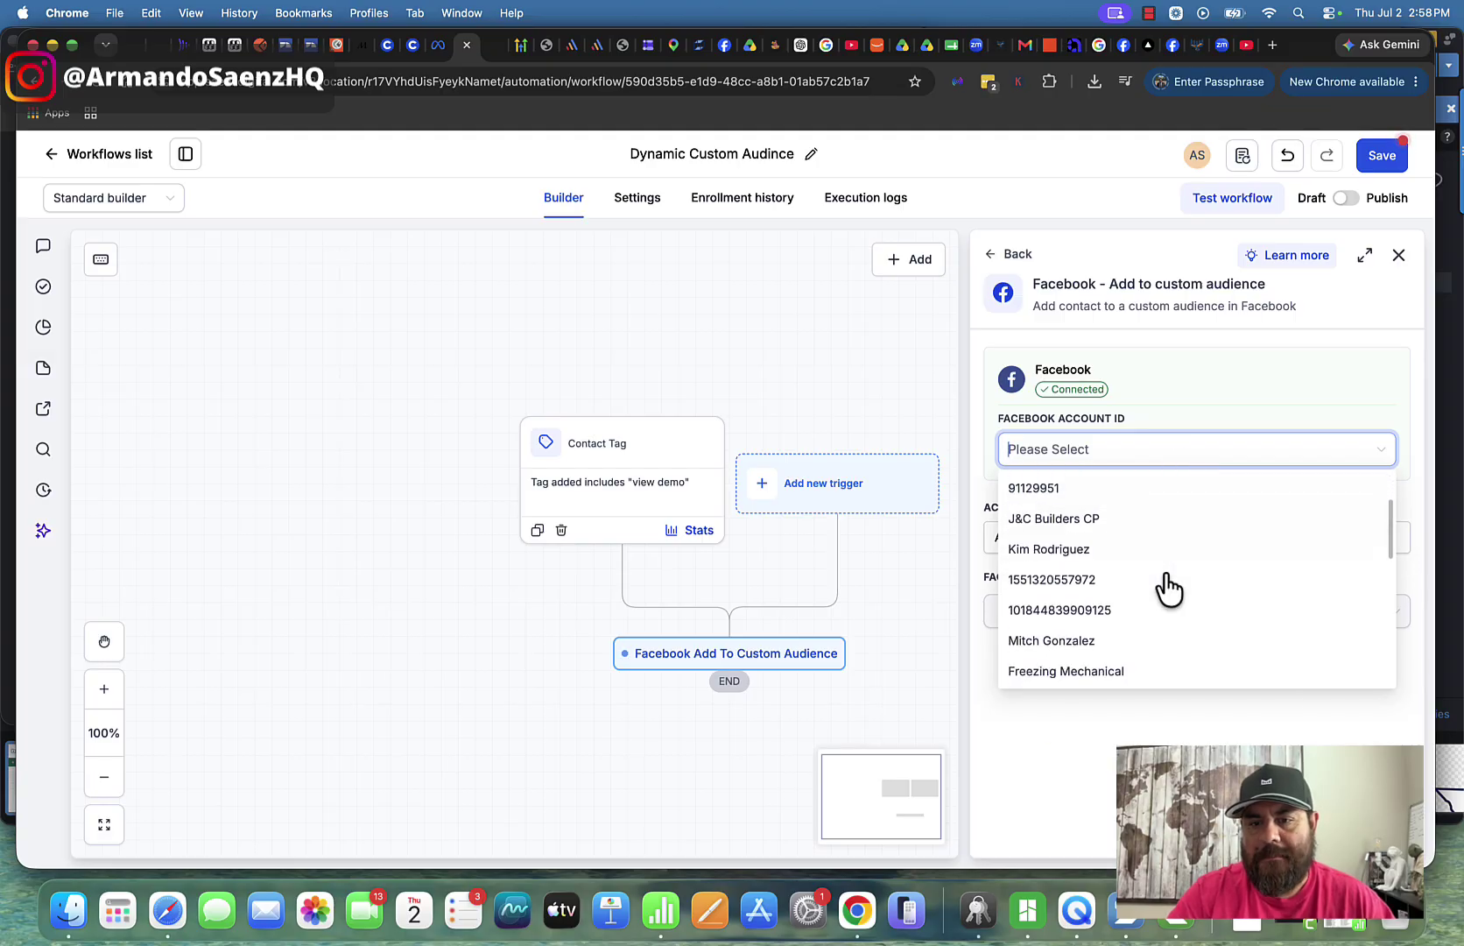
left_click(1117, 578)
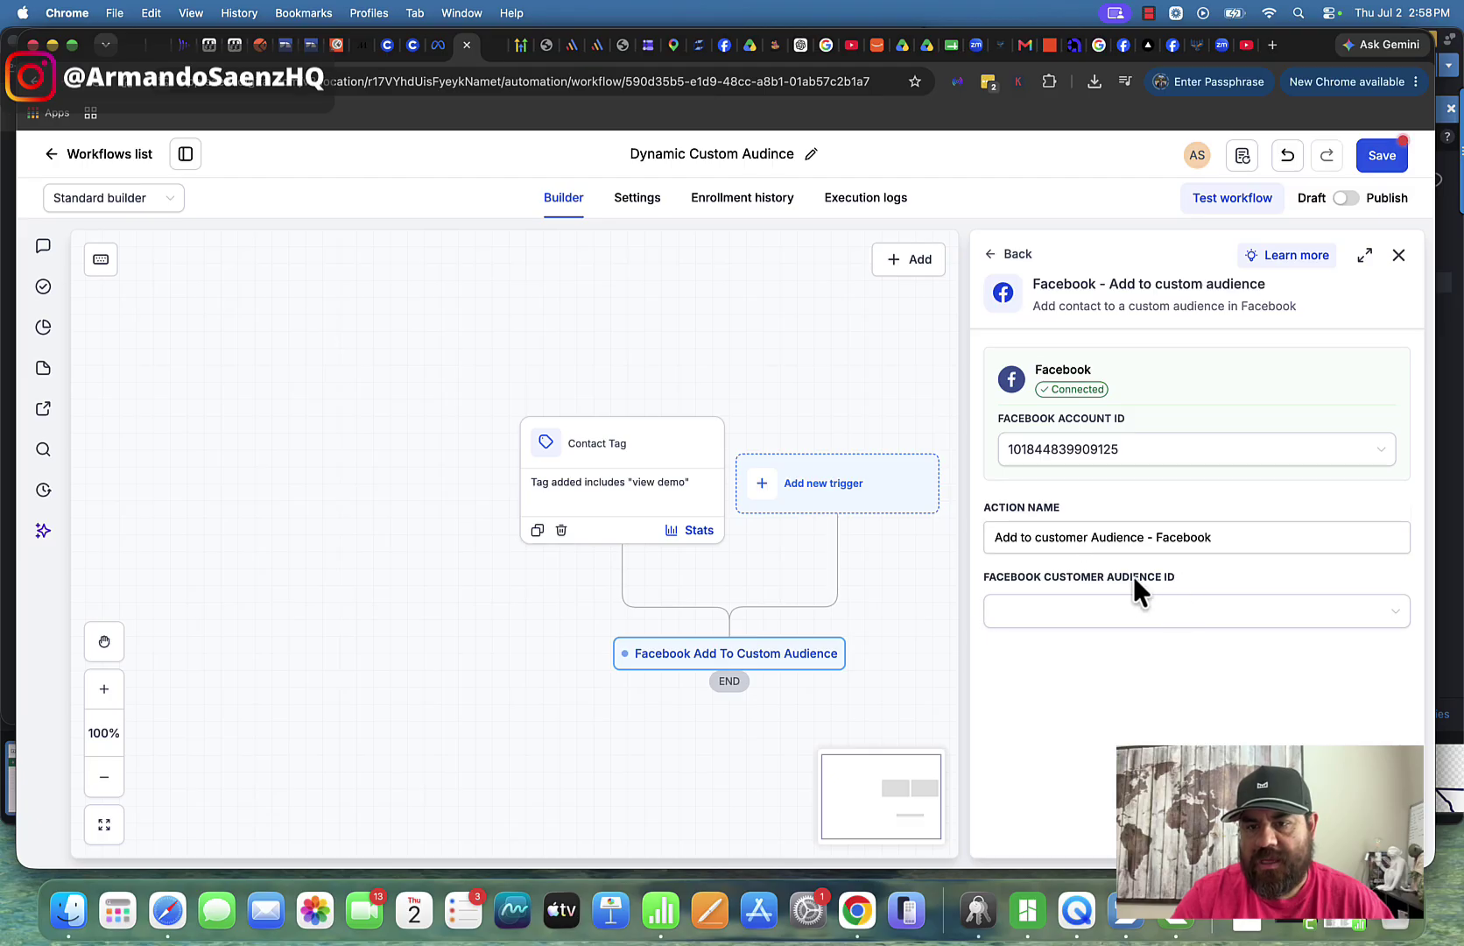
left_click(1169, 613)
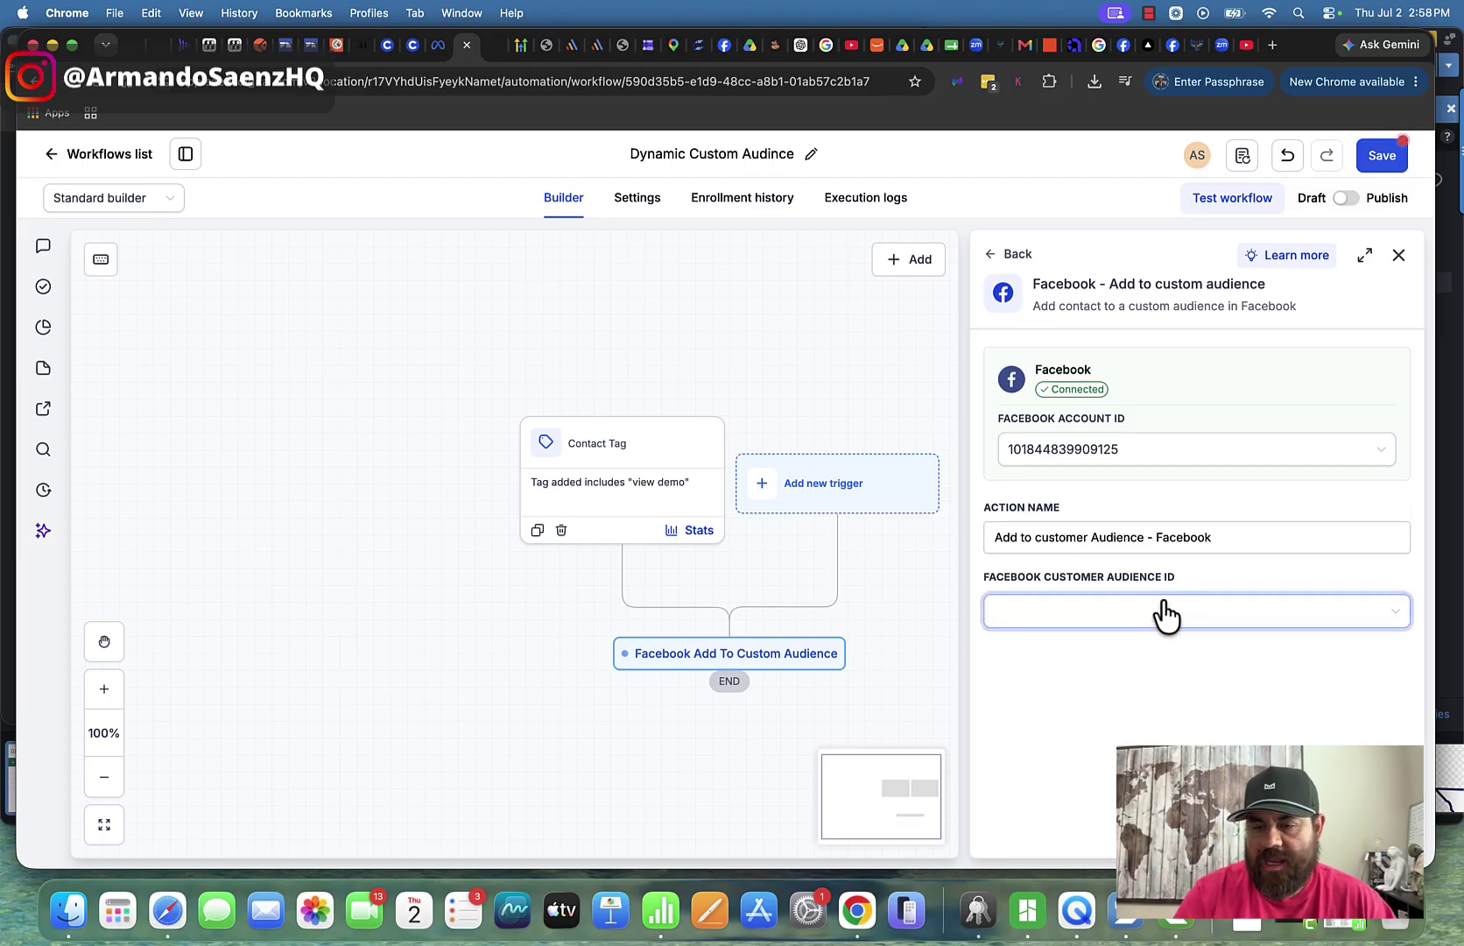
left_click(1164, 606)
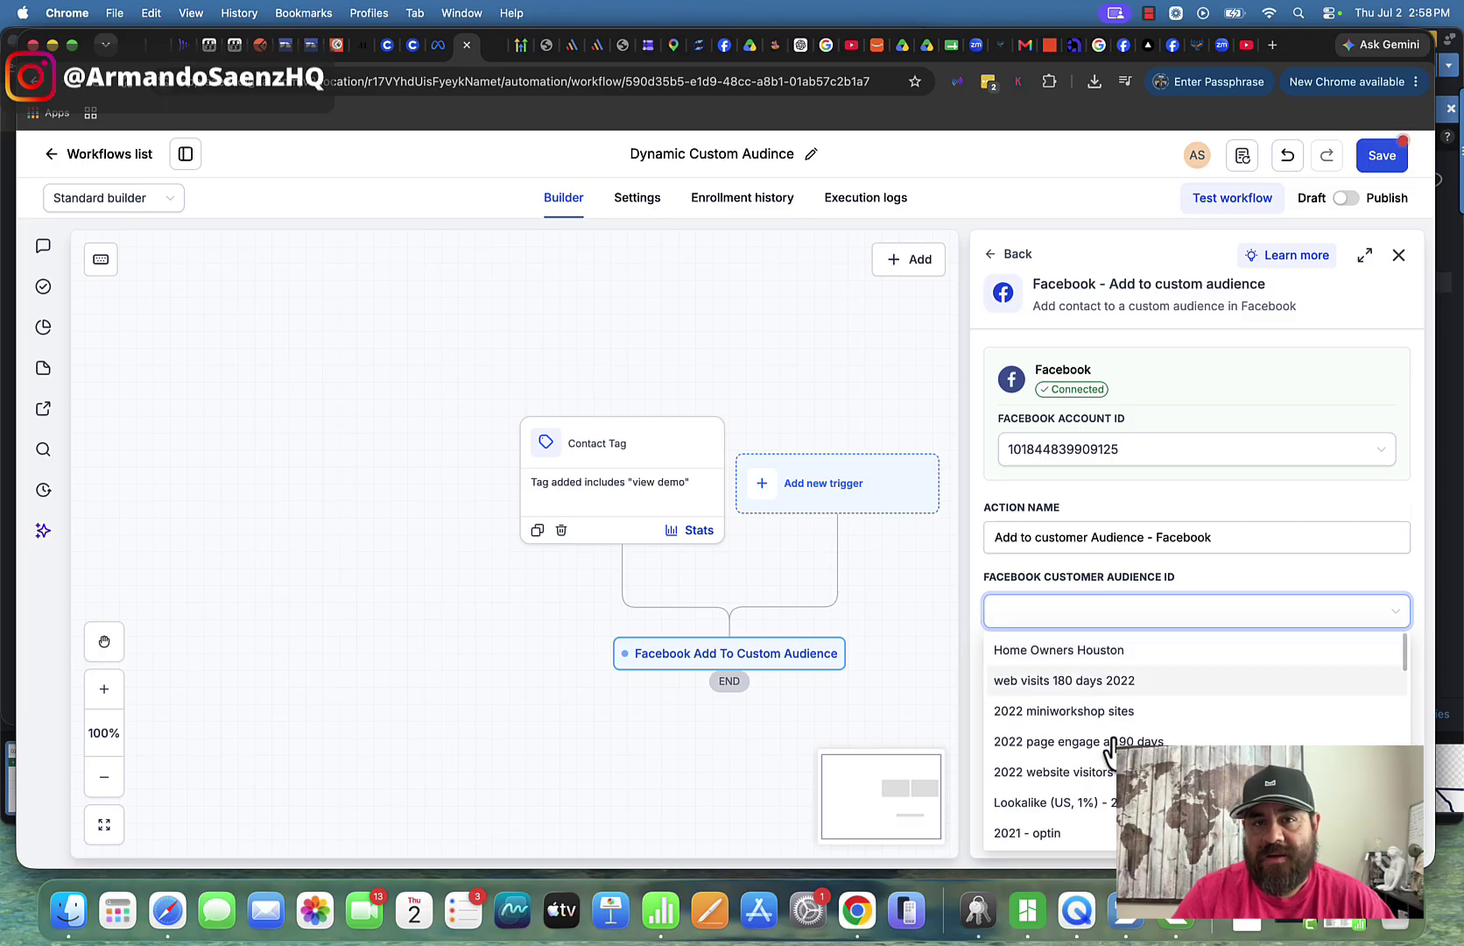
left_click(1090, 663)
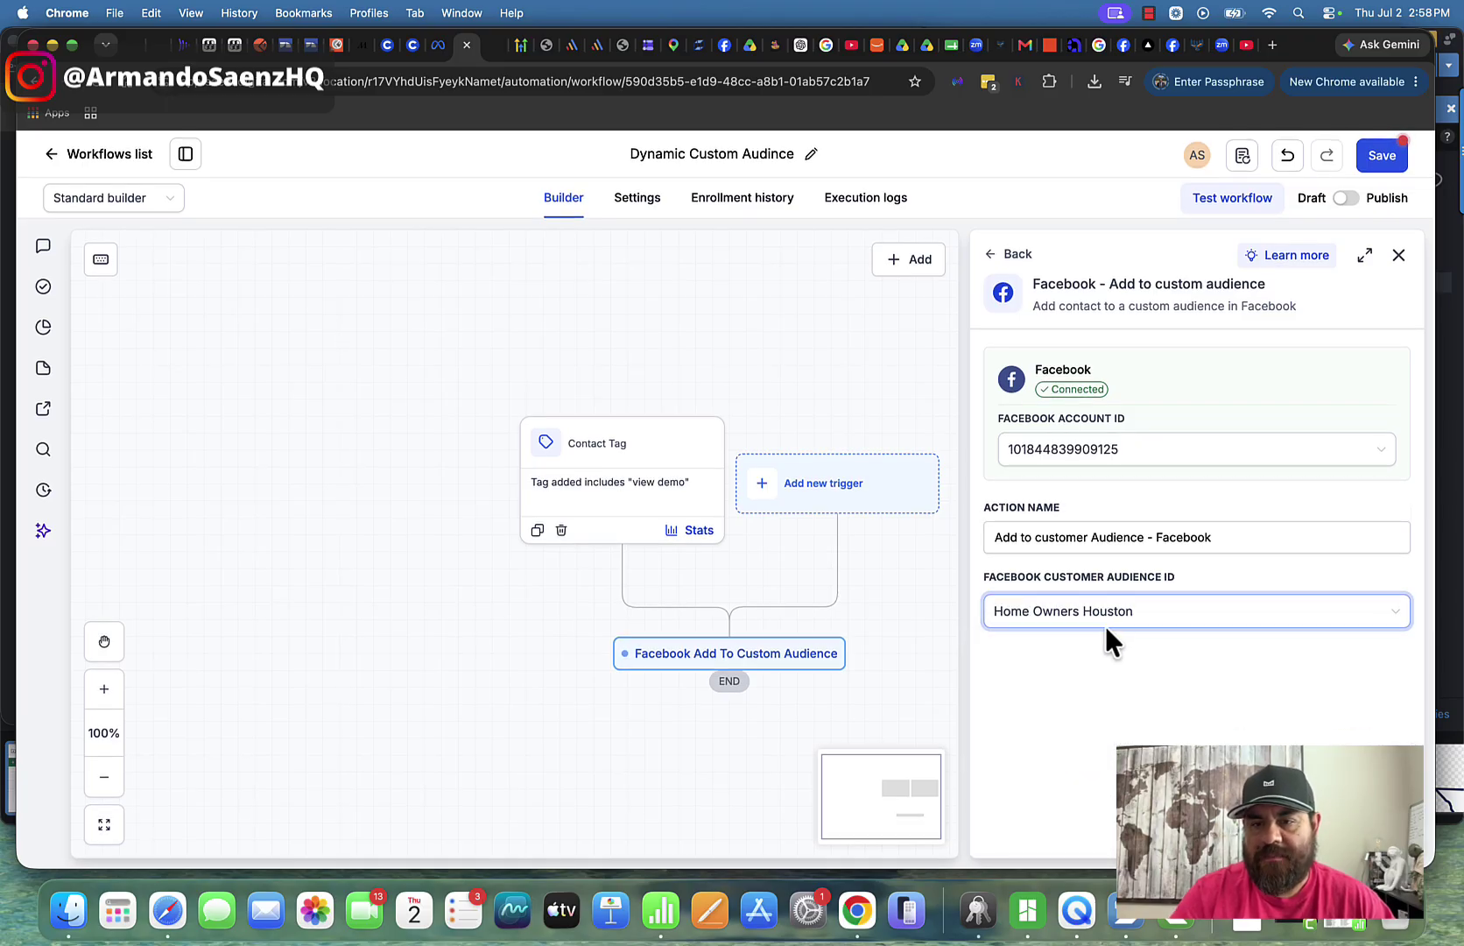
Step: Save the Add to customer Audience - Facebook action with its default name, and save the workflow
left_click(1106, 624)
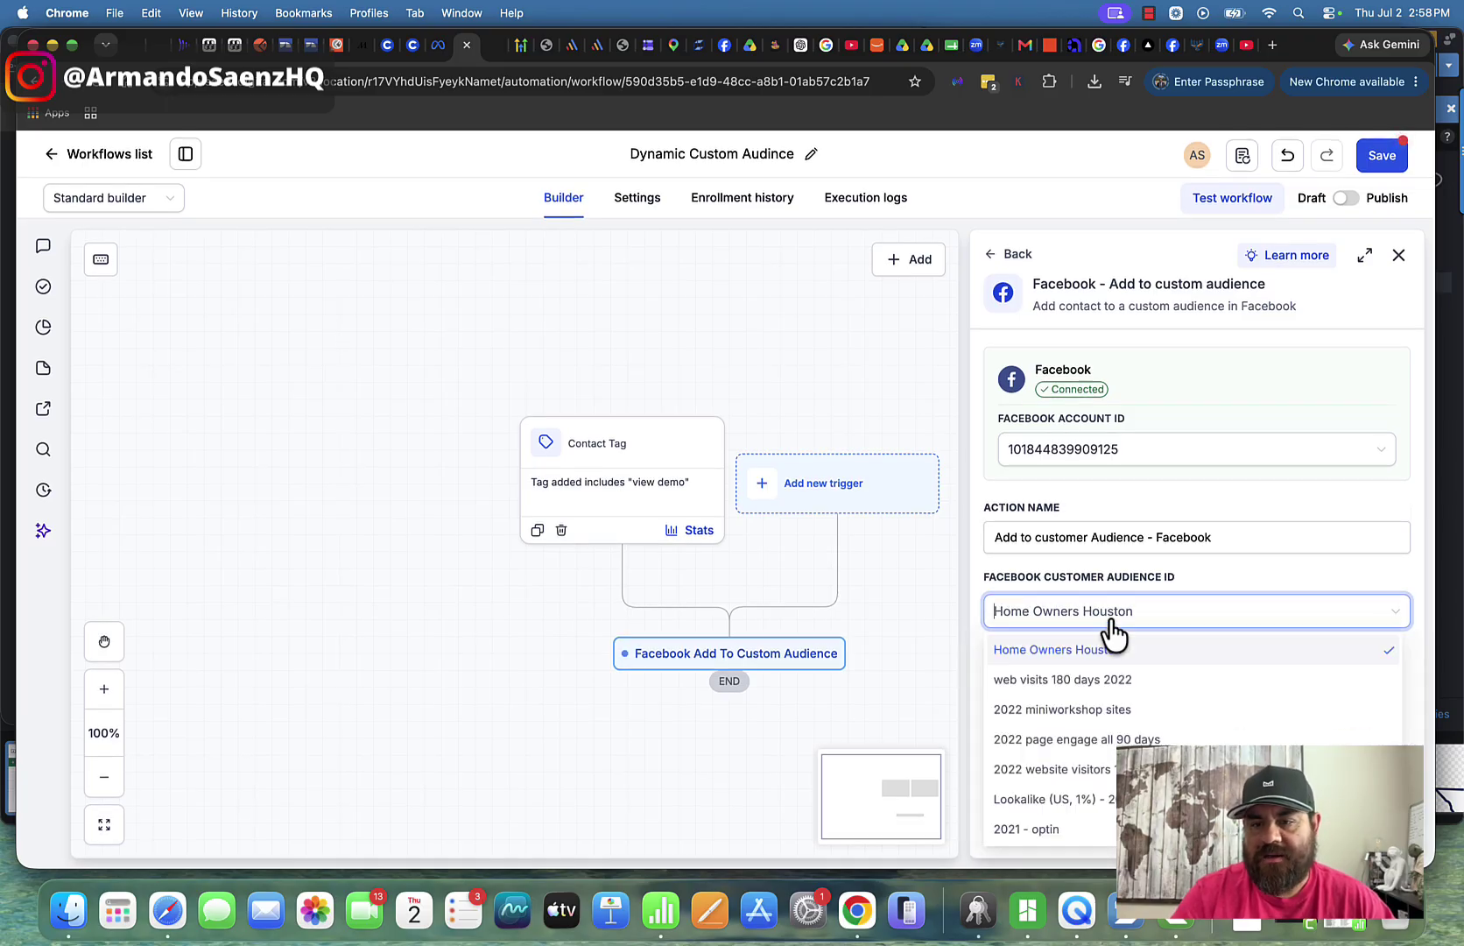
left_click(1265, 558)
left_click(1363, 831)
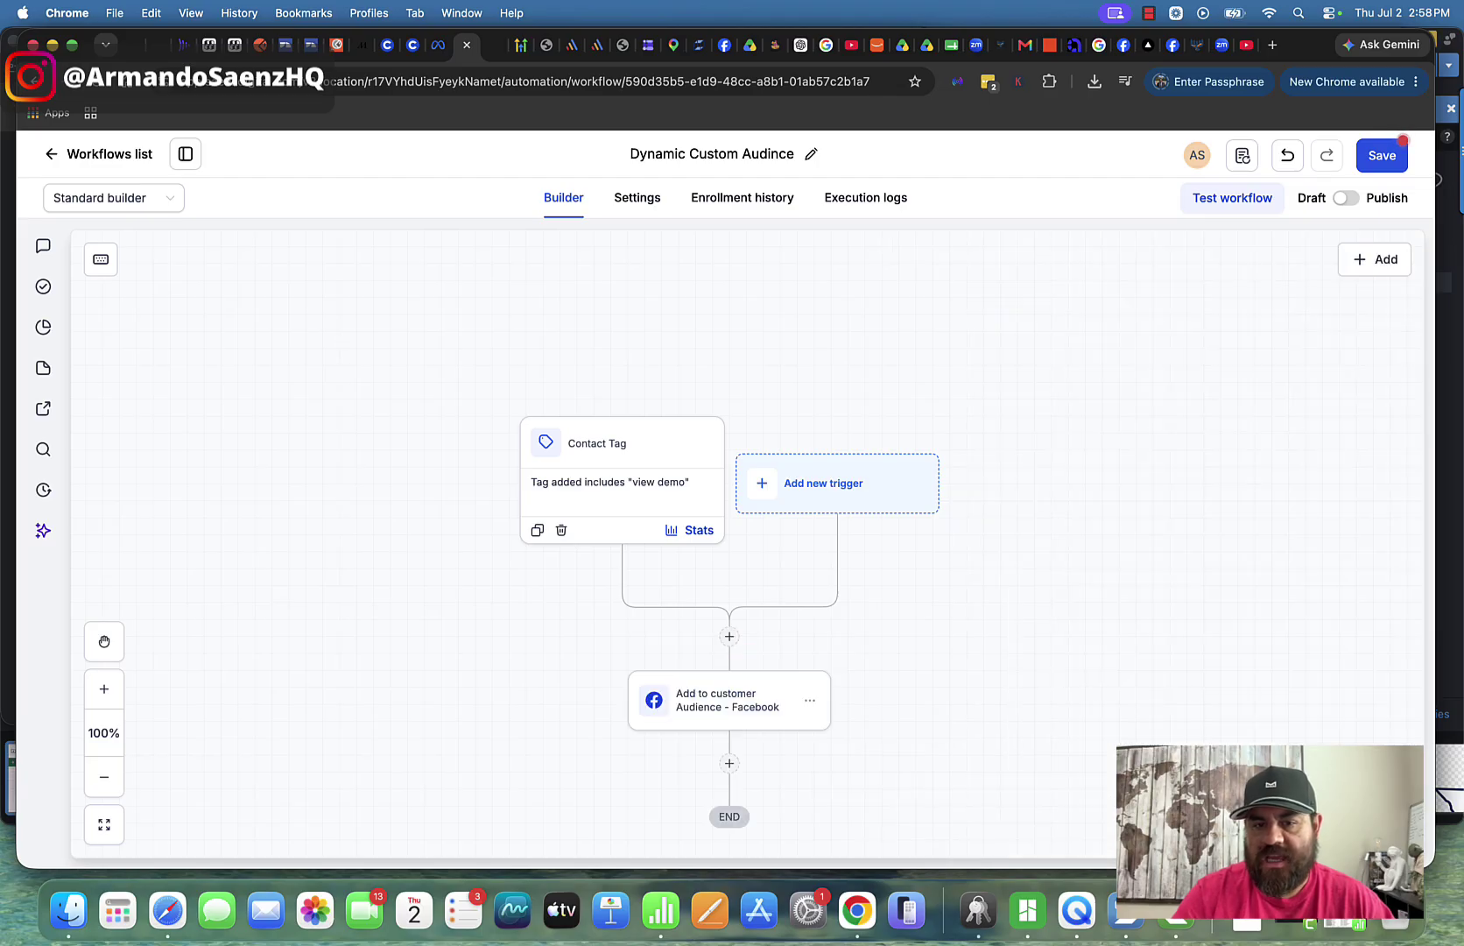
left_click(1391, 156)
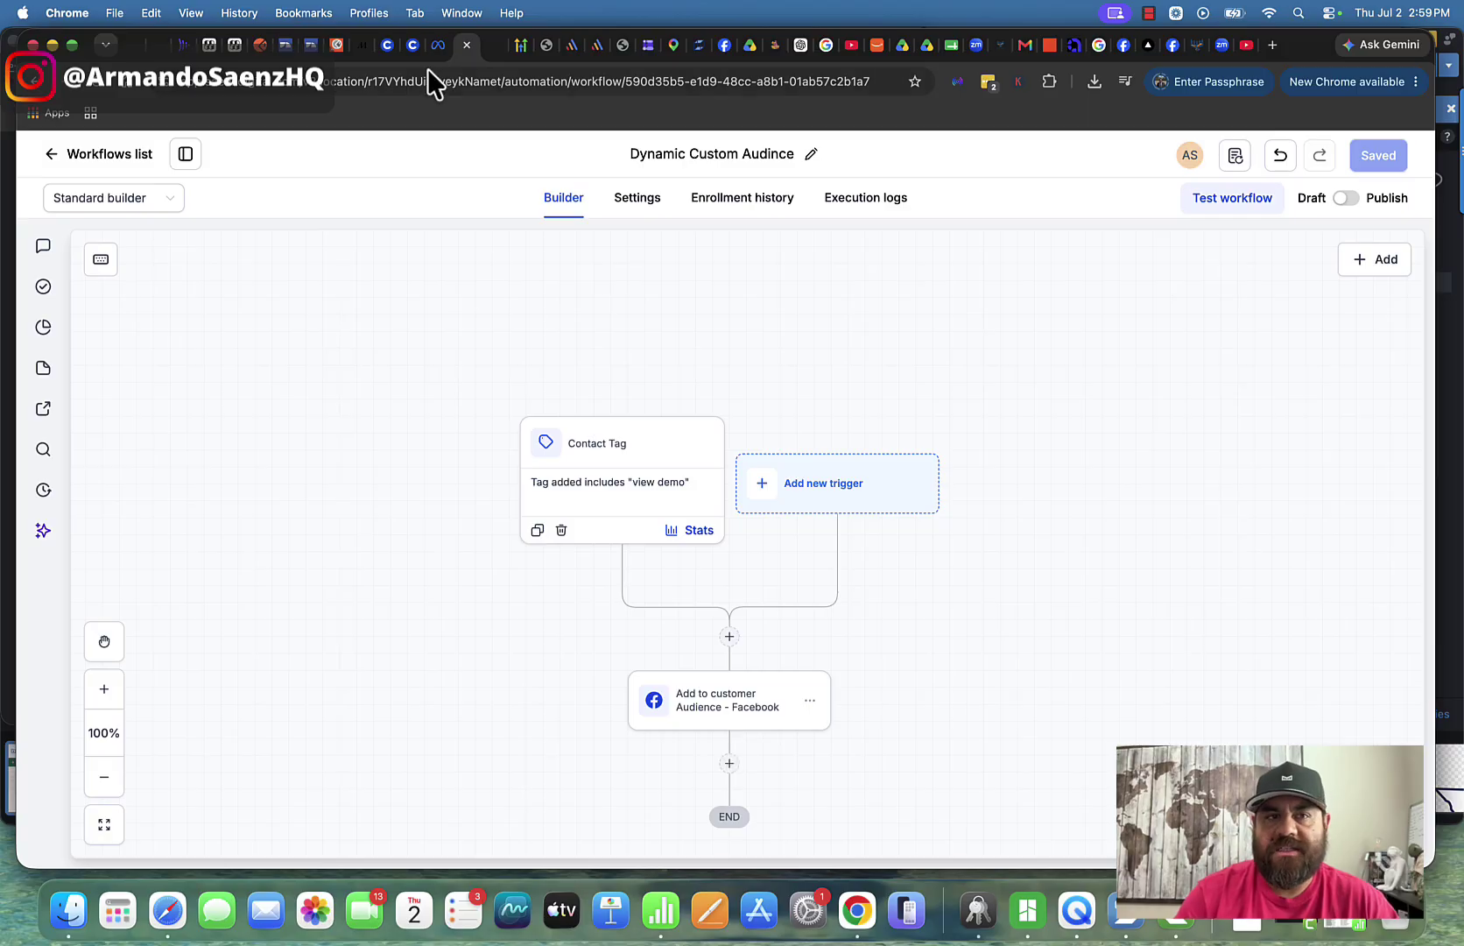
Step: Switch to Meta Audiences and view the Add customers upload form for Home Owners Houston, closing it without uploading a list
left_click(438, 44)
mouse_move(440, 665)
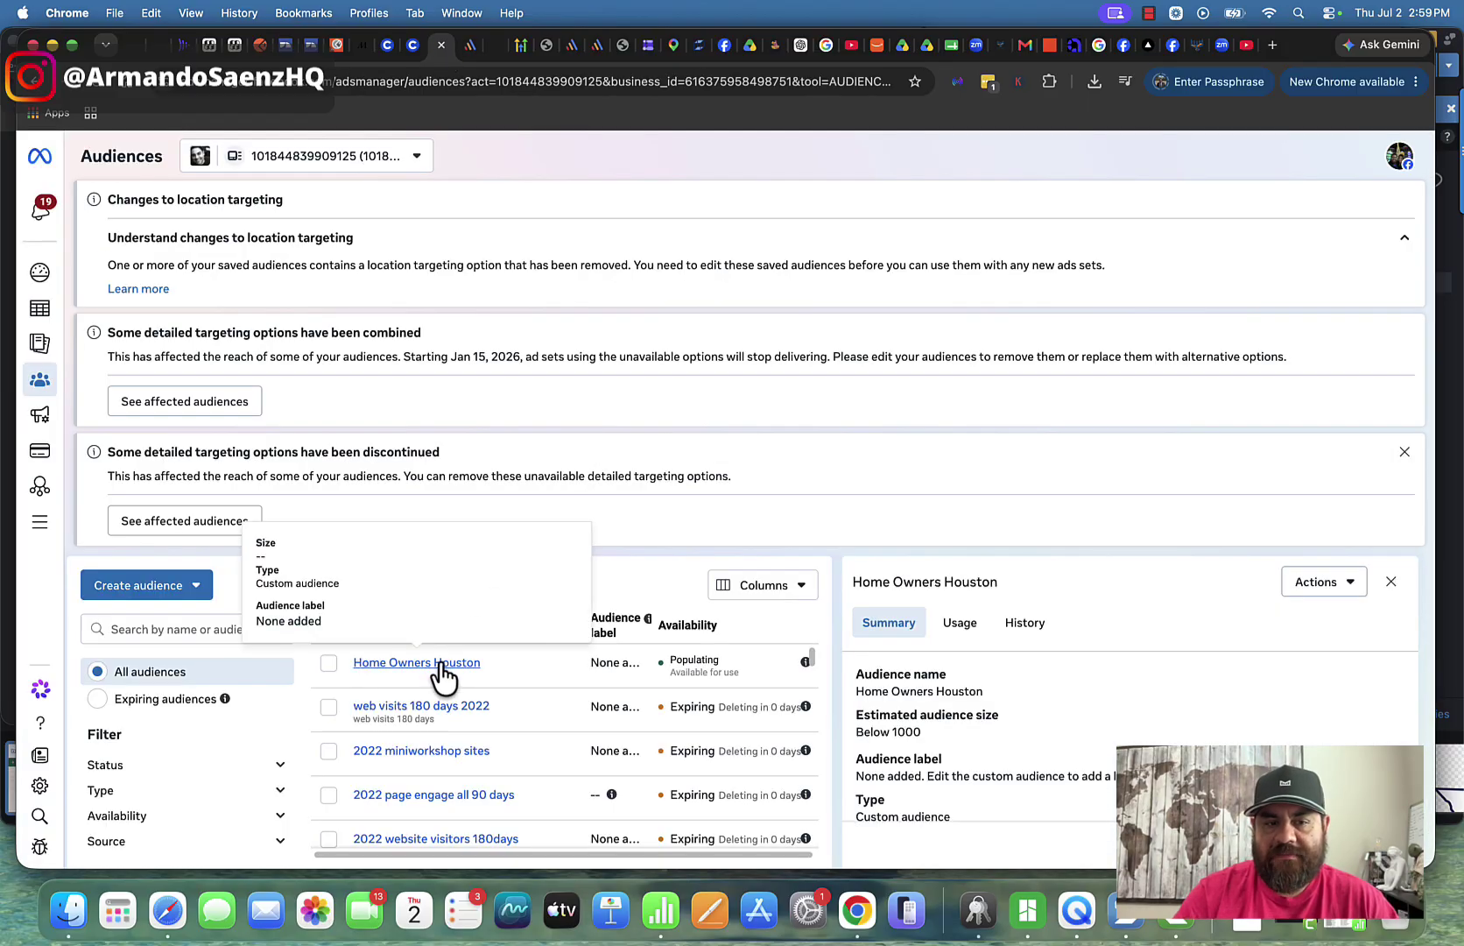
left_click(1349, 586)
left_click(1319, 629)
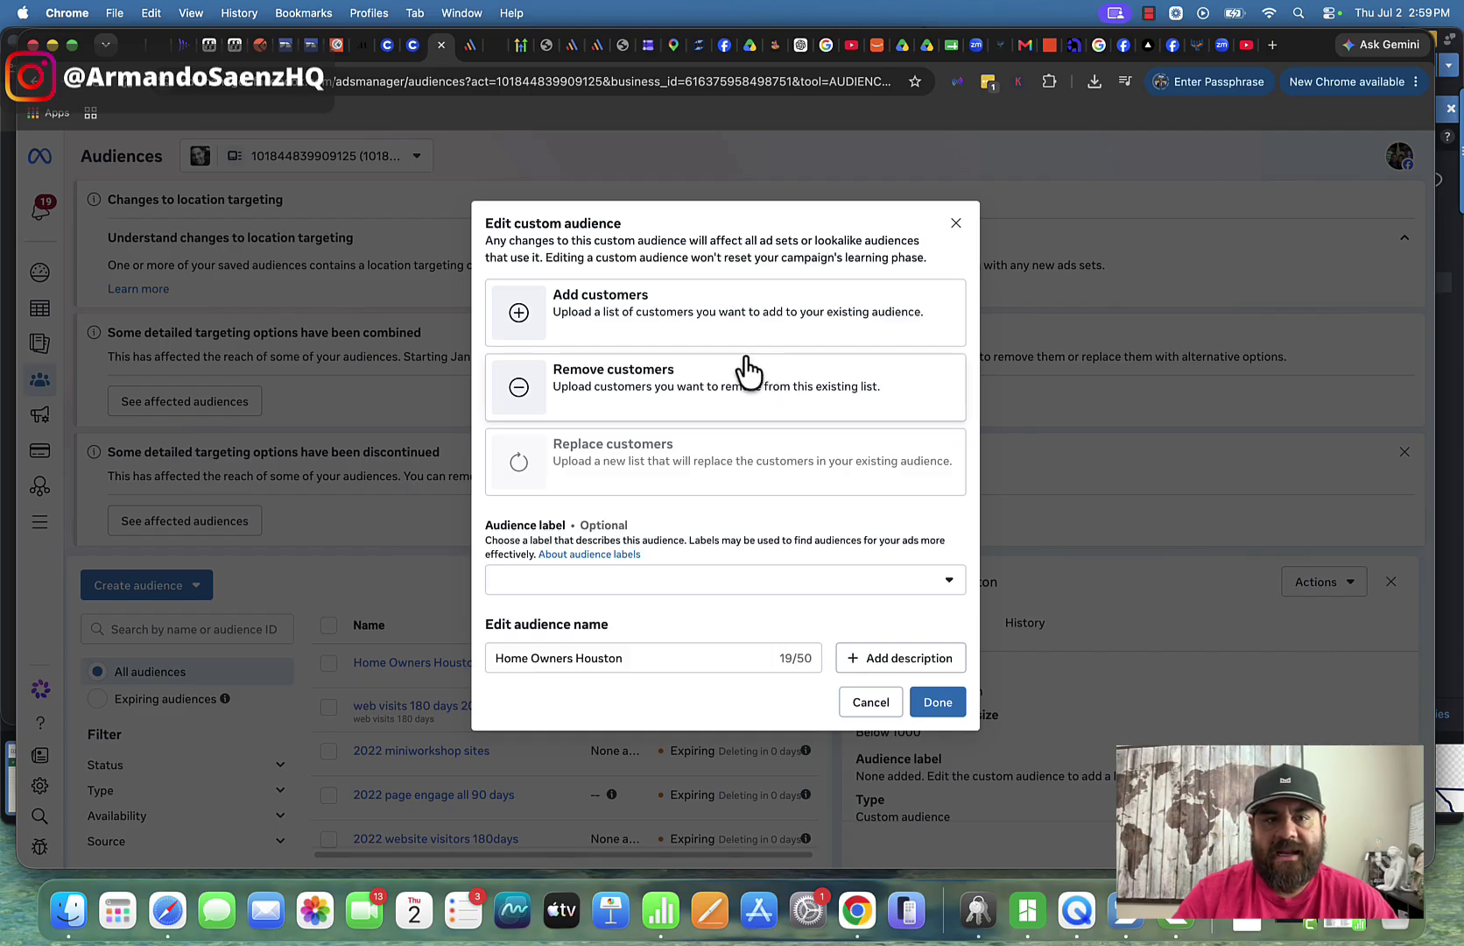
left_click(568, 327)
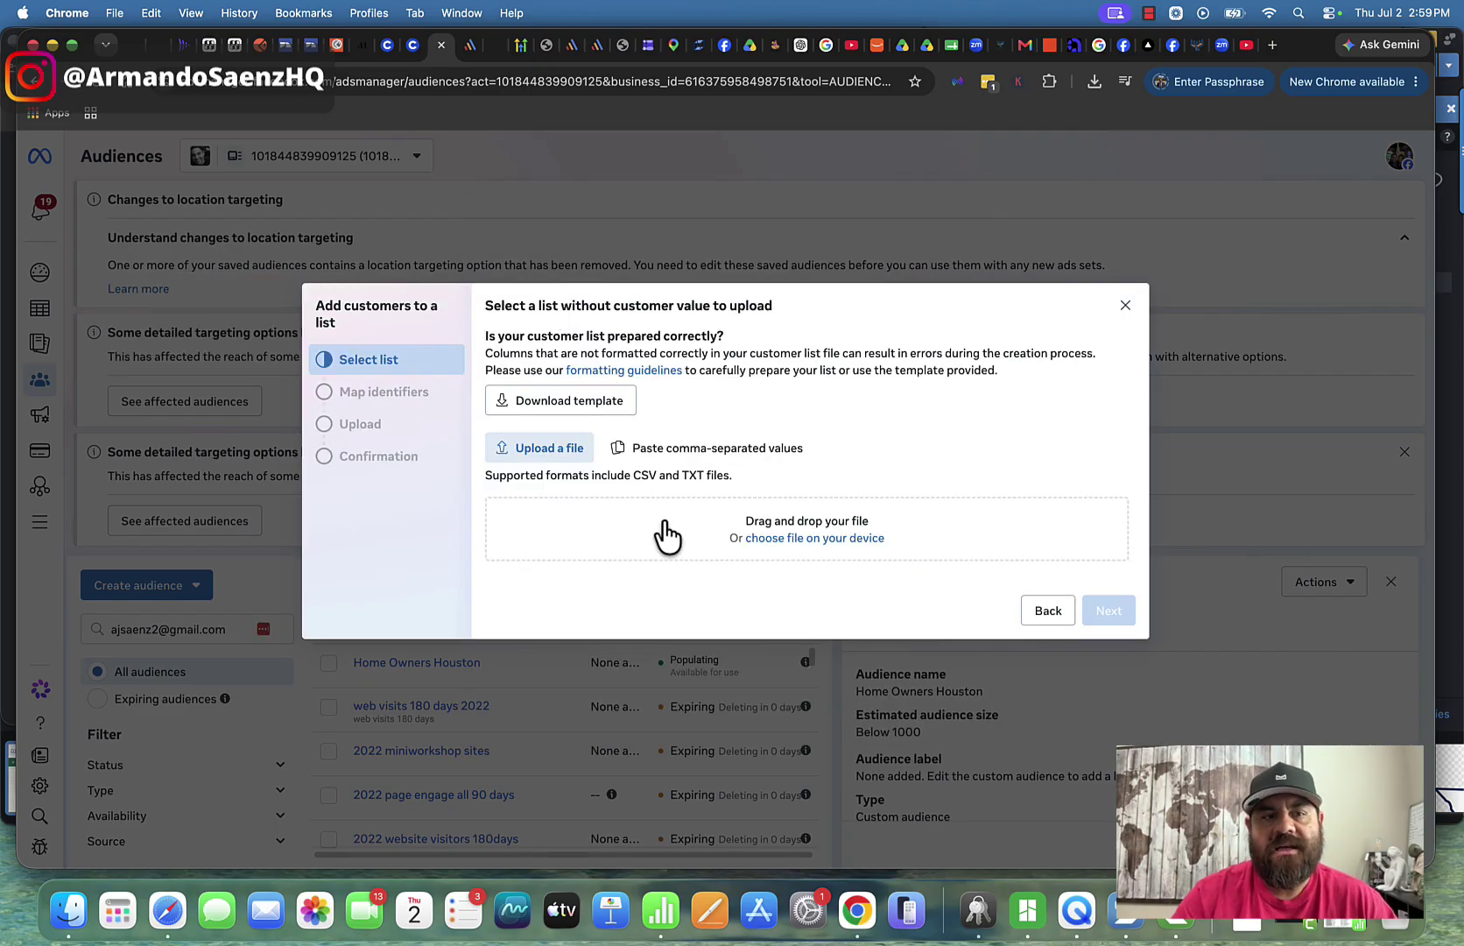
left_click(1126, 304)
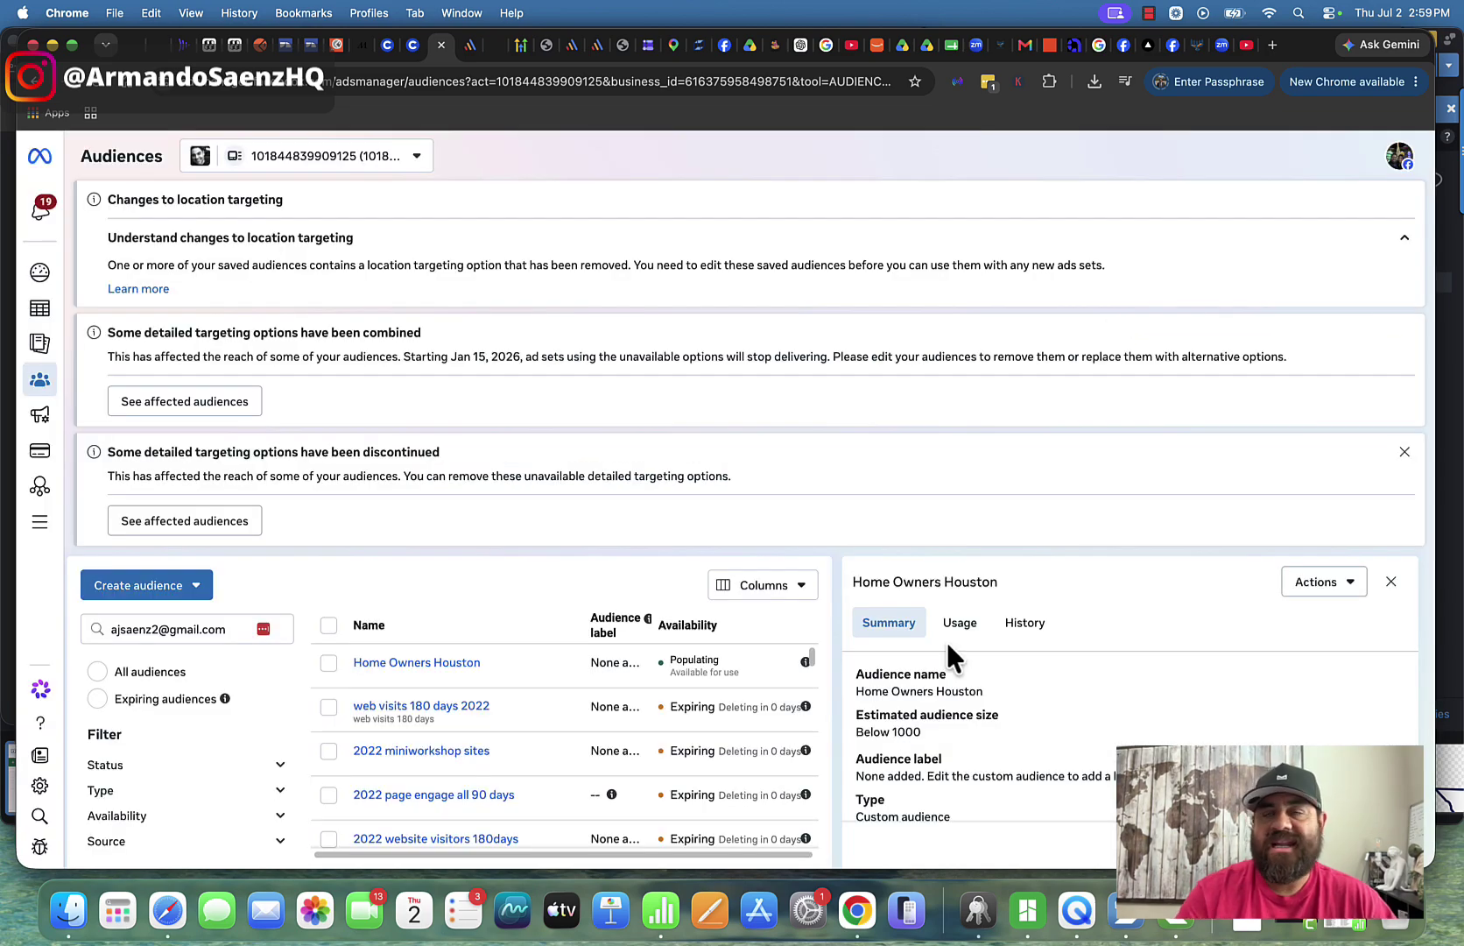
Step: Return to the CRM workflow and review the Condition's branch rule for the sent agreement ($750) tag
key("ctrl+Tab")
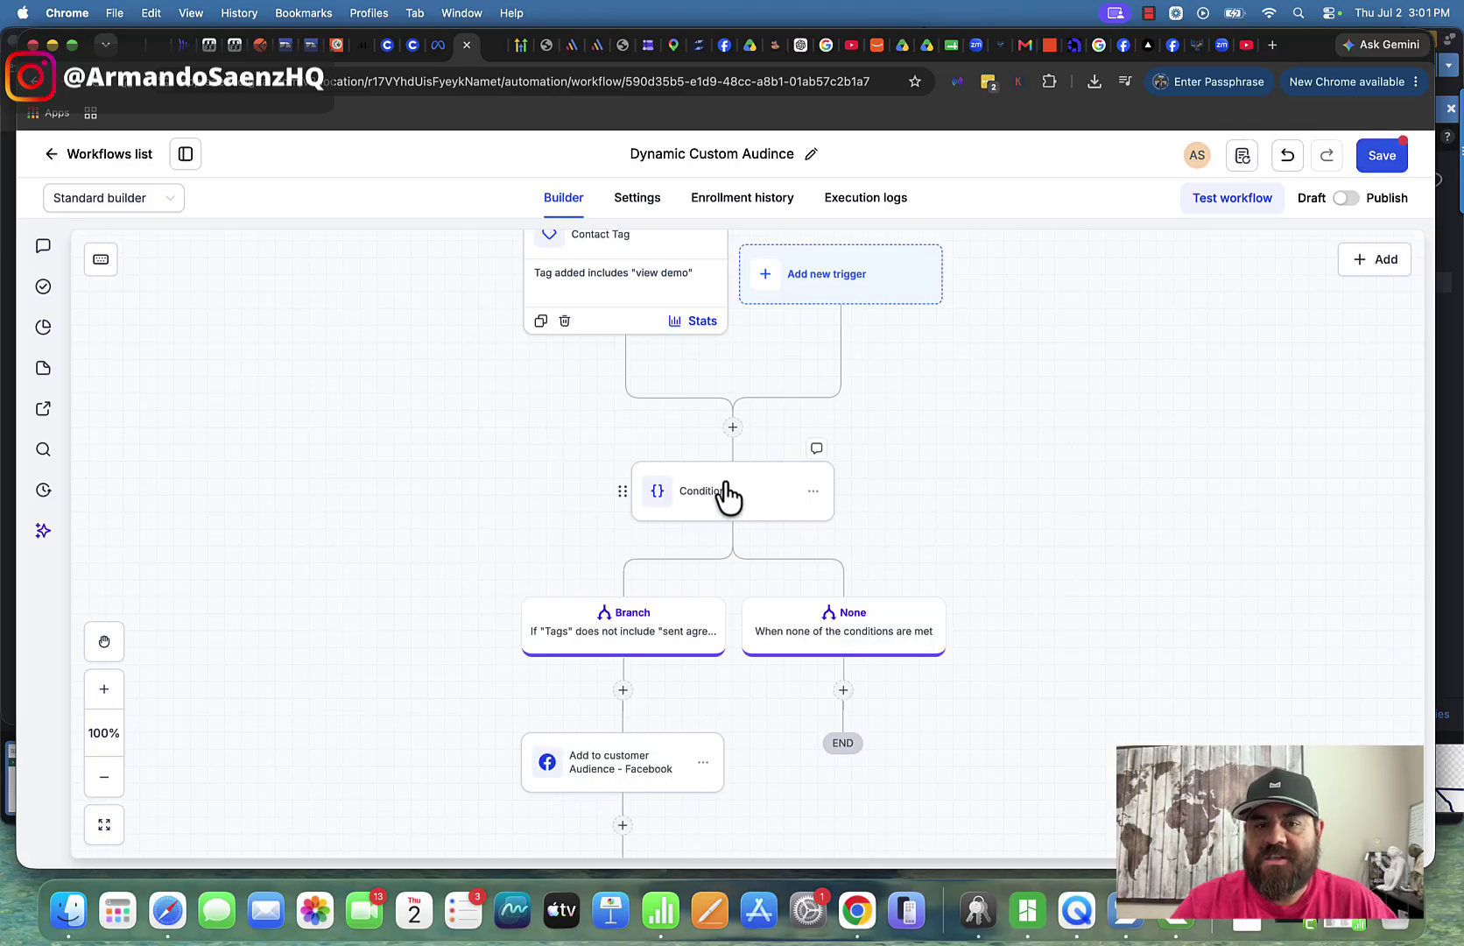
left_click(725, 497)
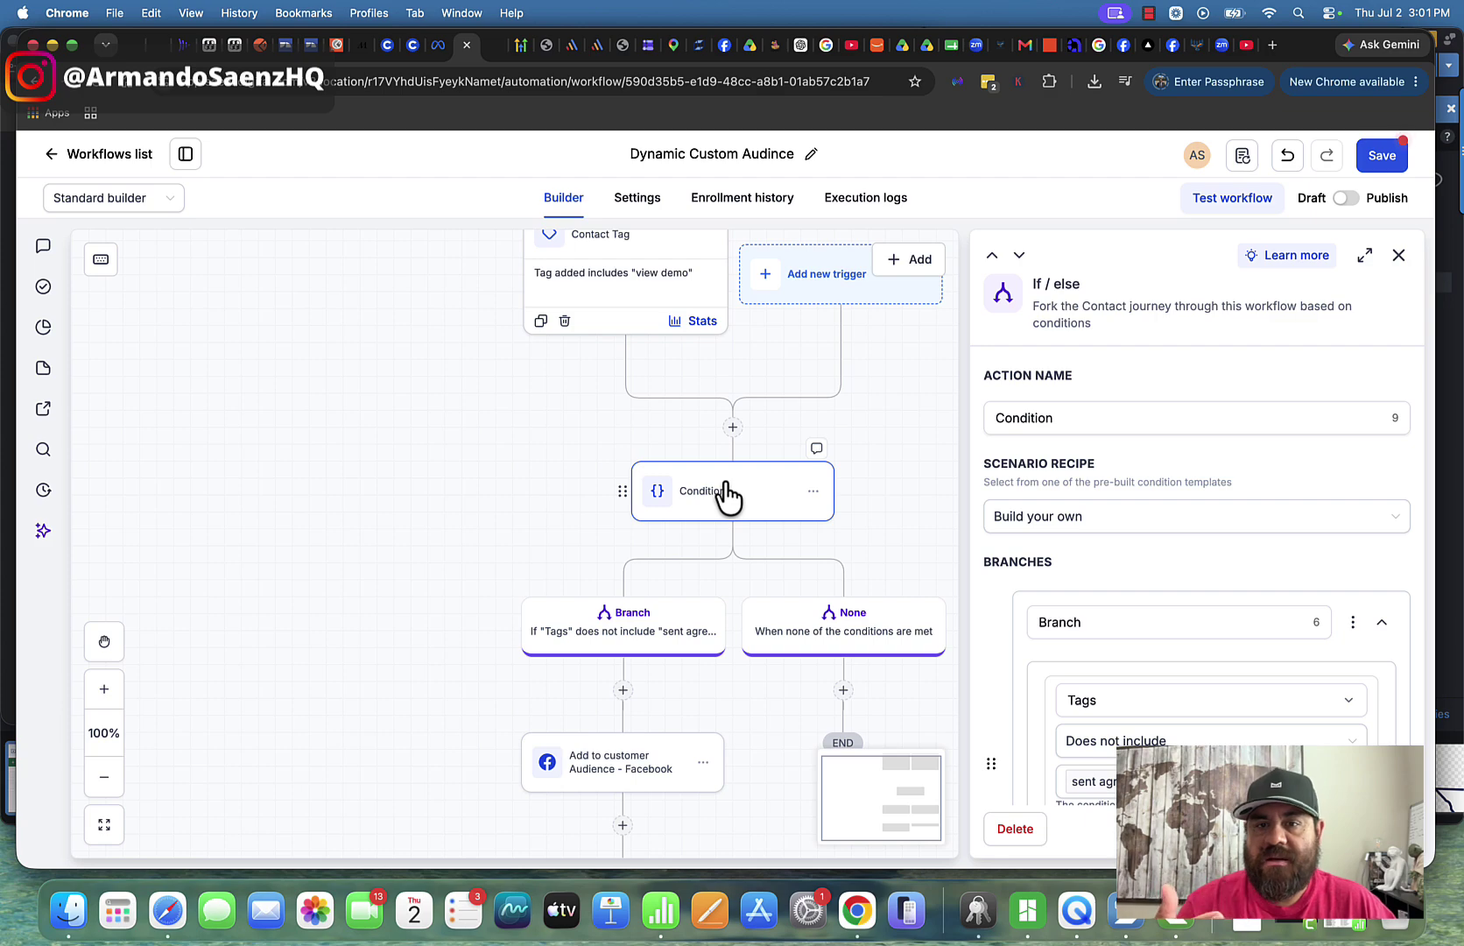
scroll(997, 613, "down", 4)
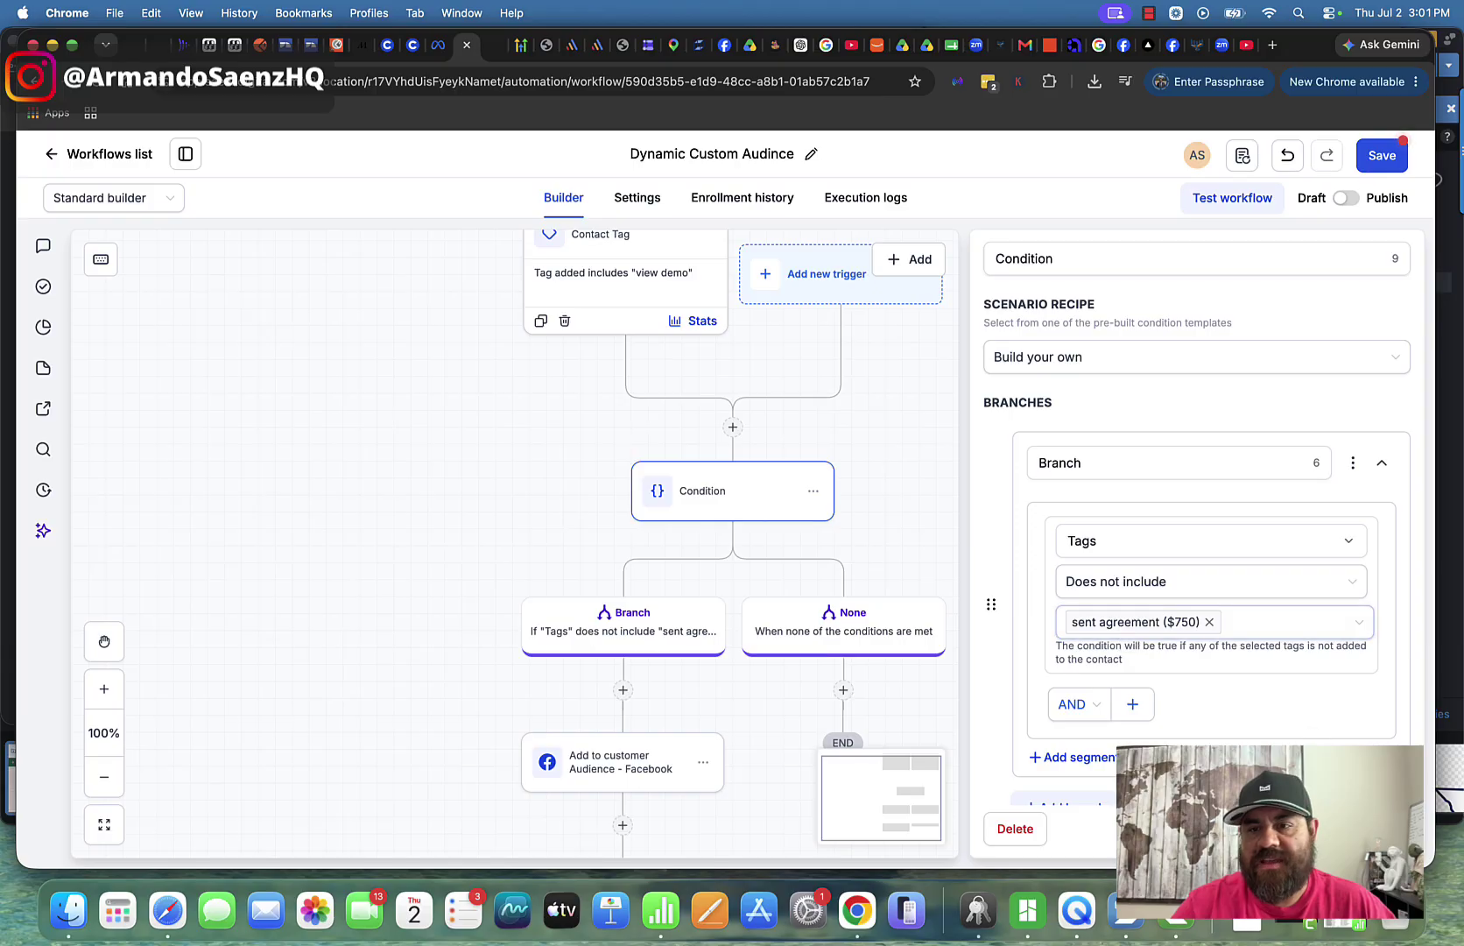
left_click(788, 661)
scroll(783, 656, "up", 1)
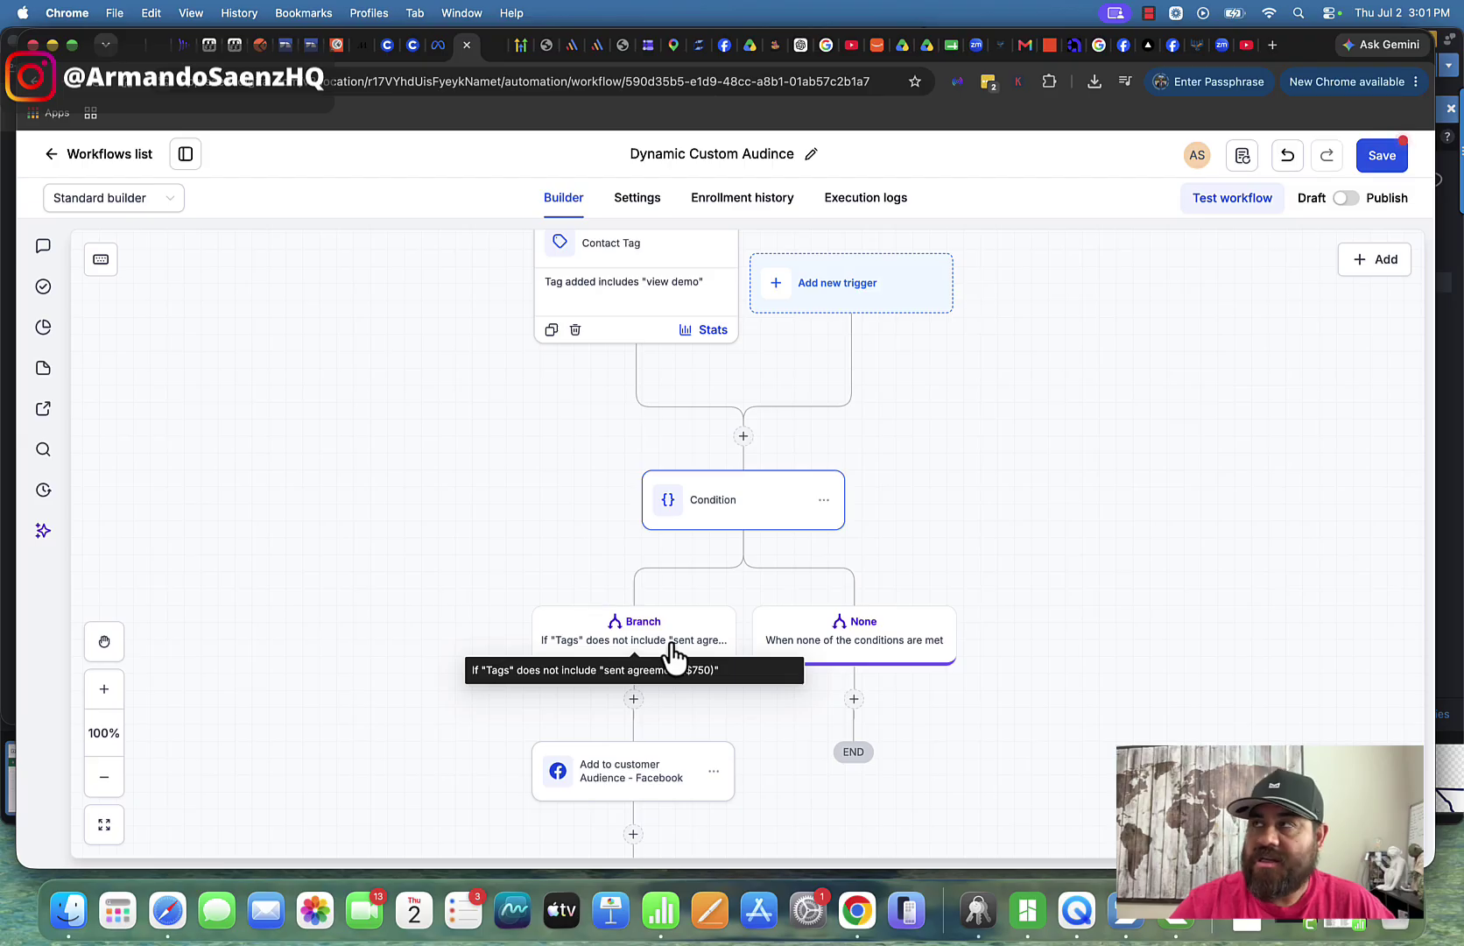
scroll(673, 656, "down", 1)
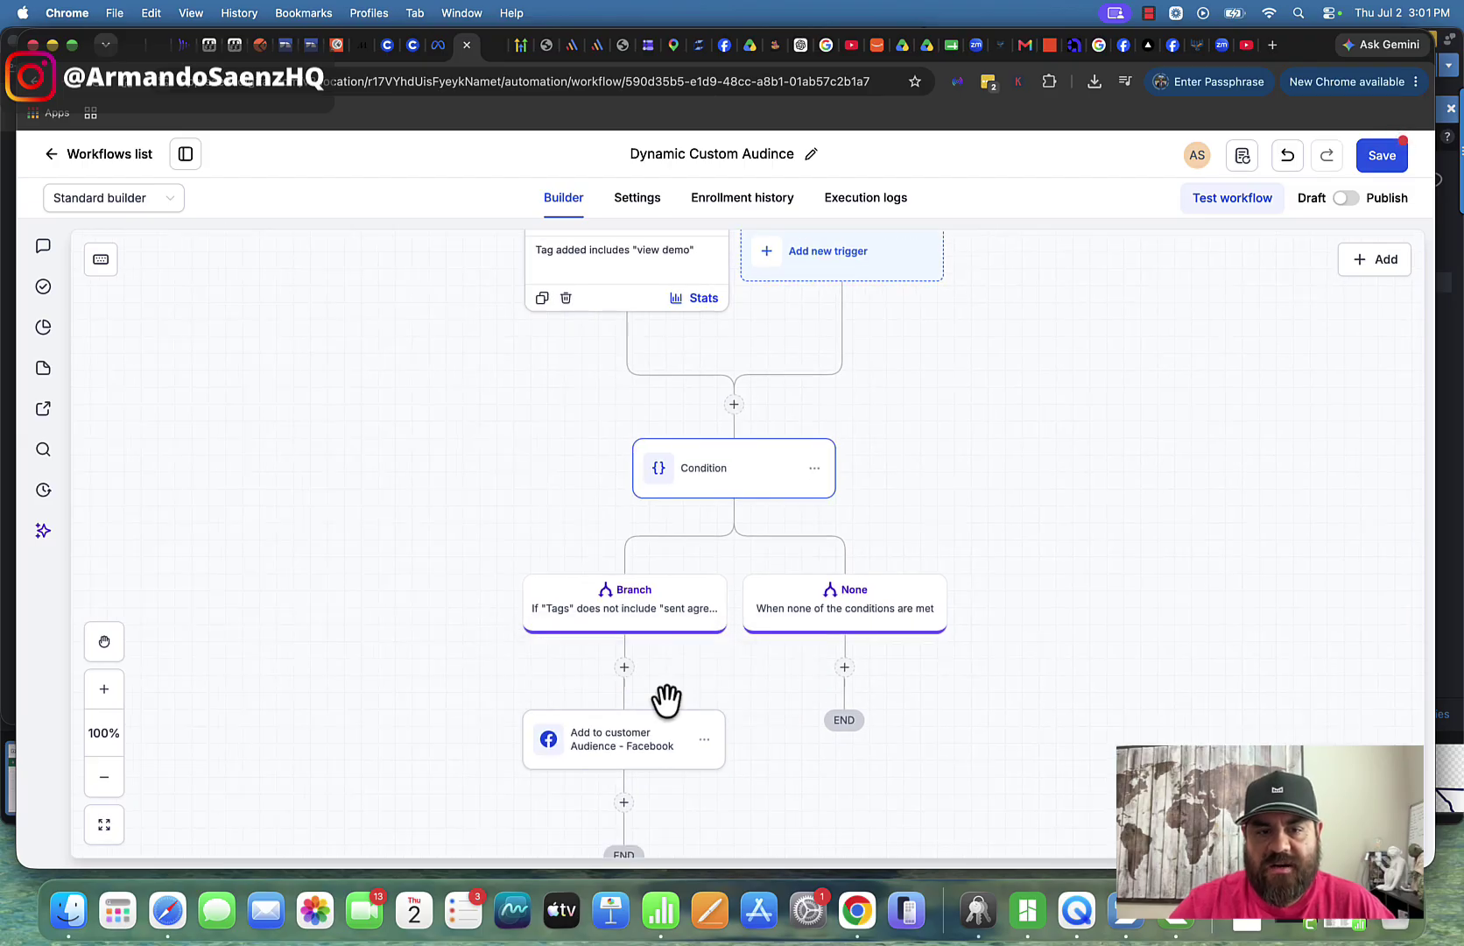
Step: Search the actions for "face" and try to add Facebook - Remove from custom audience under the None branch
left_click(844, 667)
type("re")
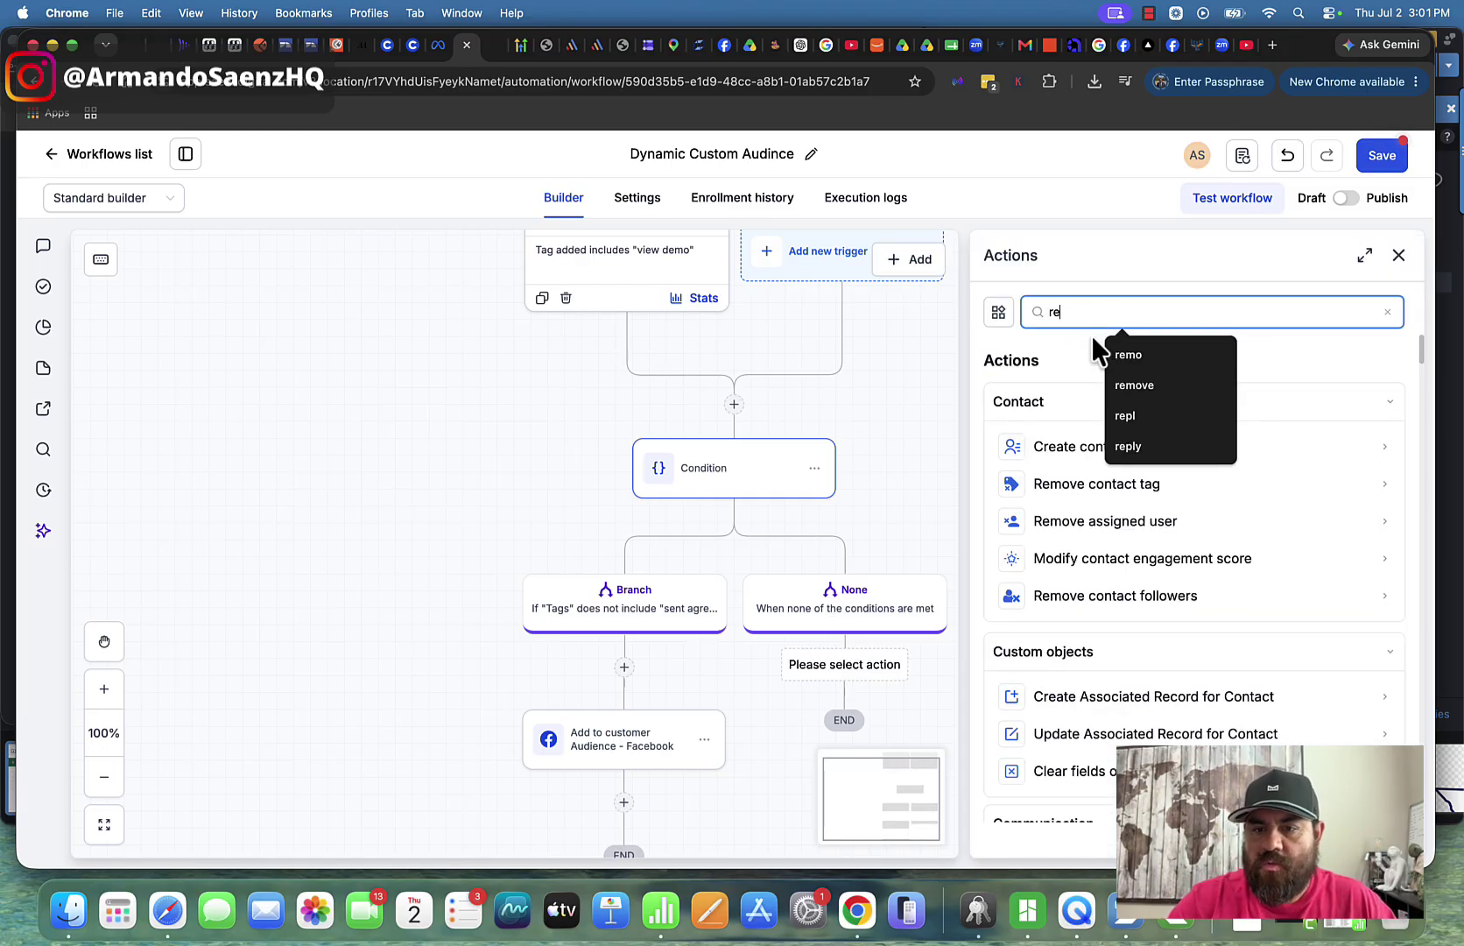
left_click(1093, 336)
double_click(1080, 311)
type("face")
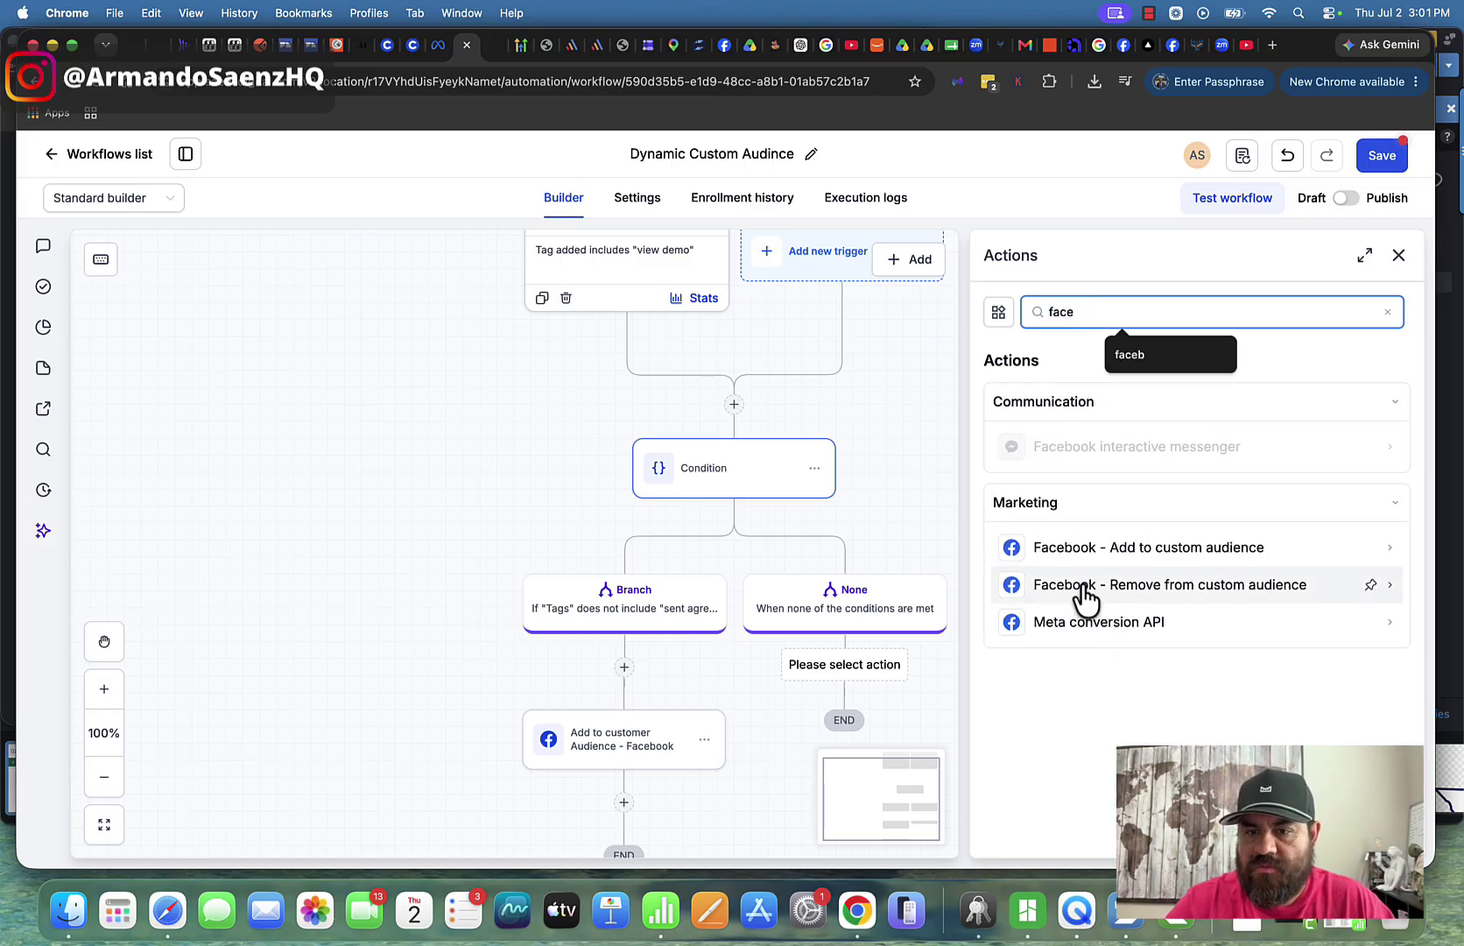
left_click_drag(1085, 597, 864, 668)
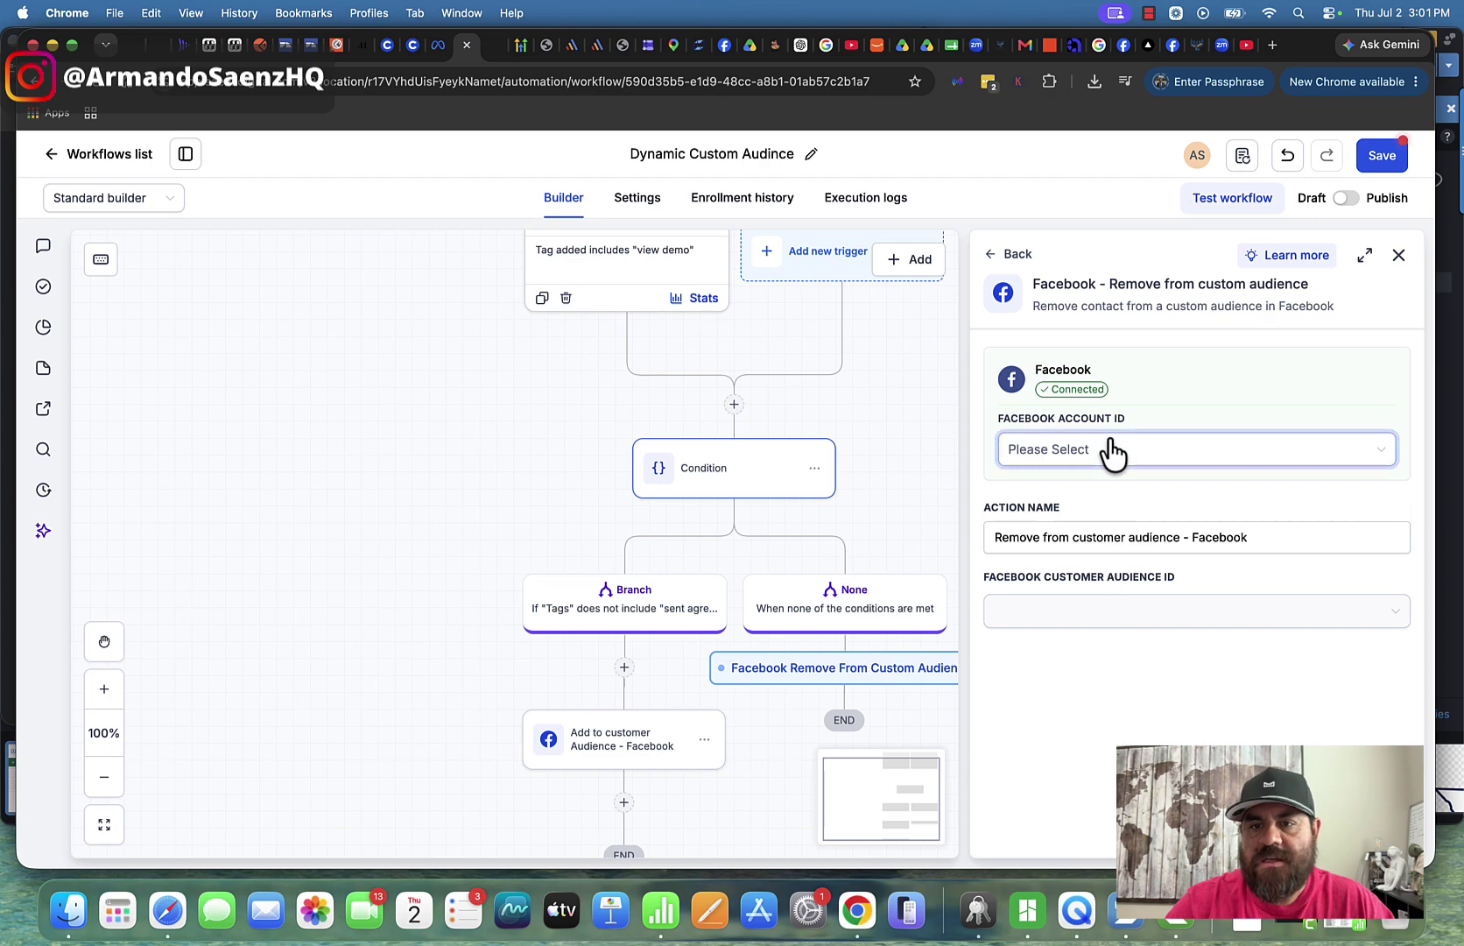
left_click(870, 667)
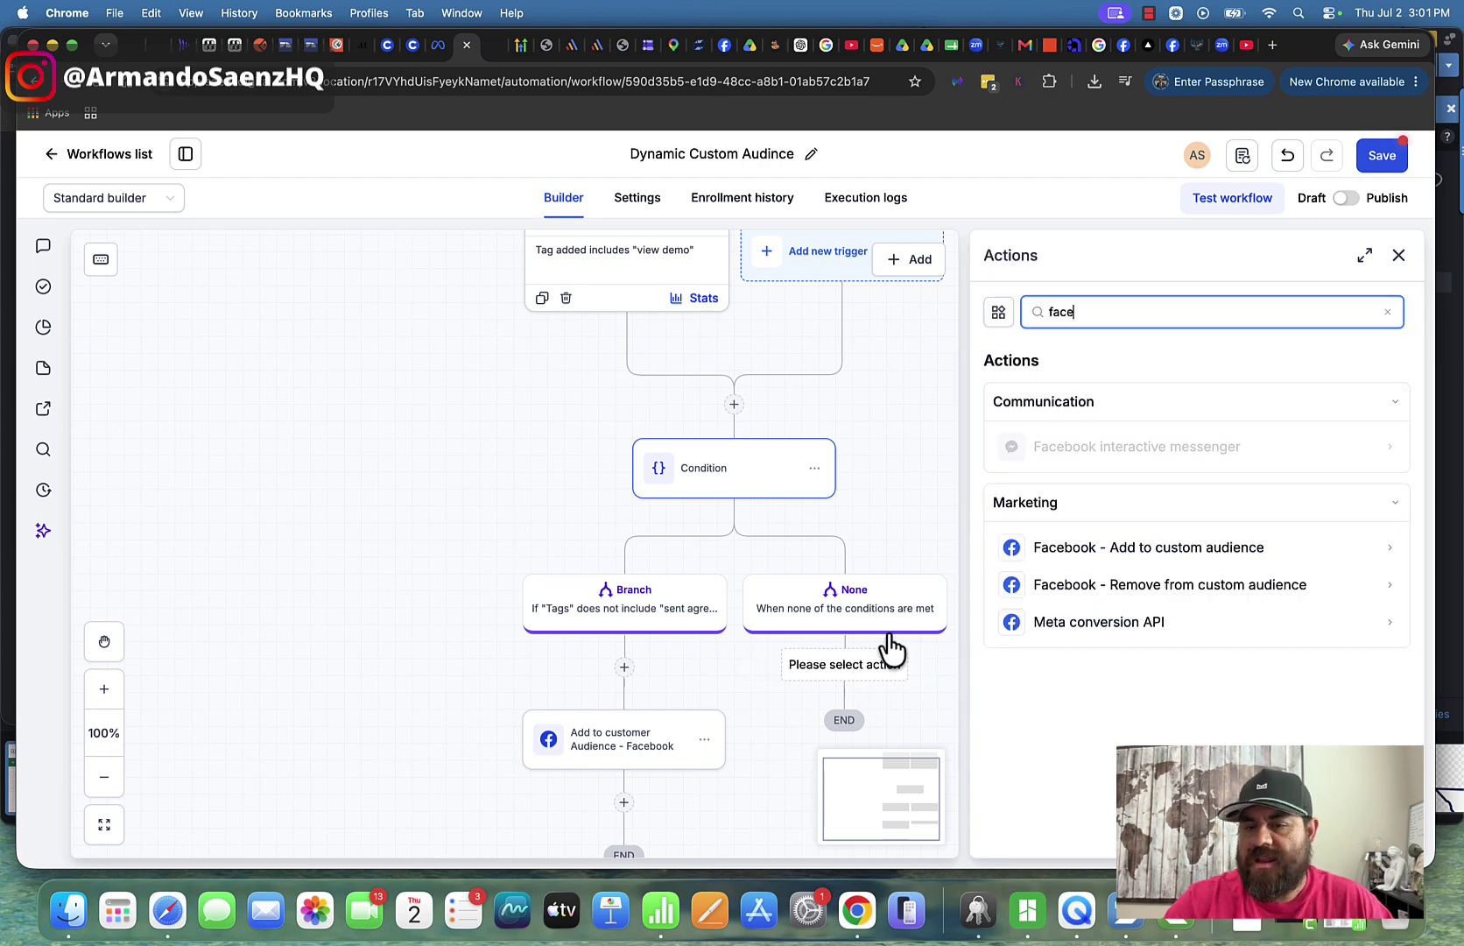